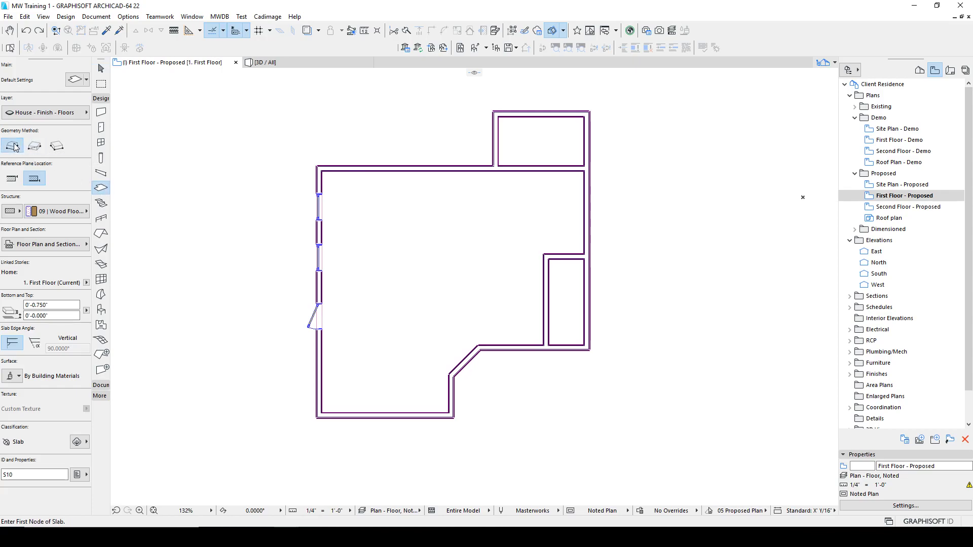
Set the slab to the rotated rectangle geometry method and the House - Floor SOG layer.
{"action": "left_click", "coordinate": [57, 147]}
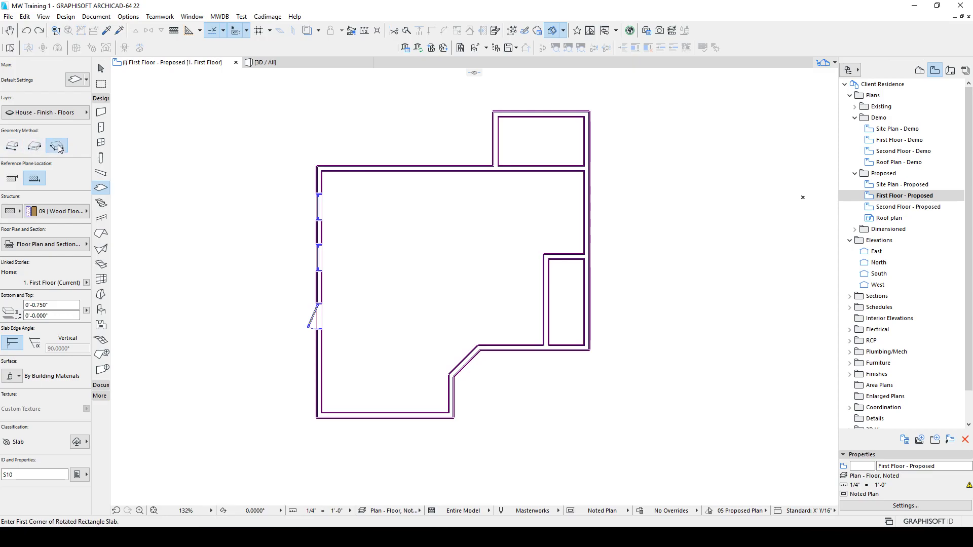
{"action": "left_click", "coordinate": [62, 112]}
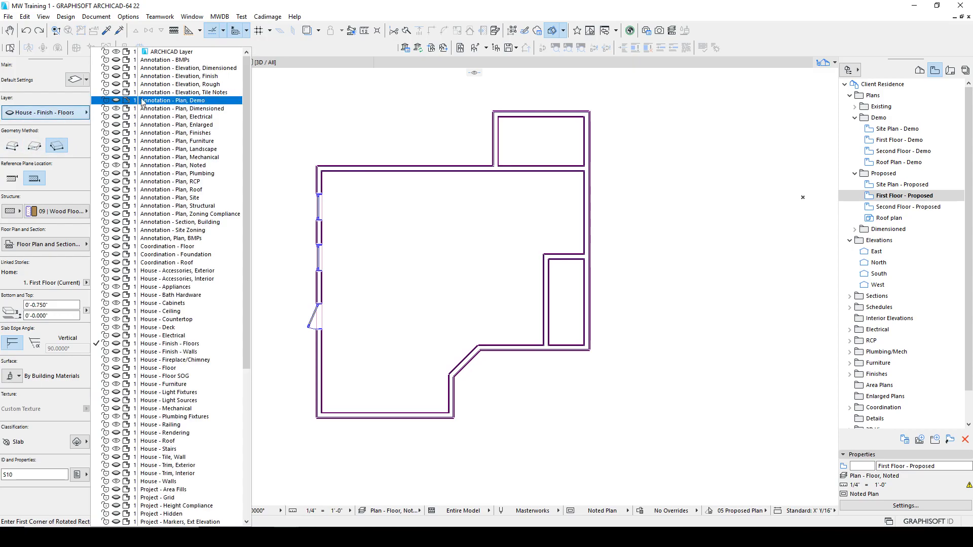
{"action": "left_click", "coordinate": [163, 377]}
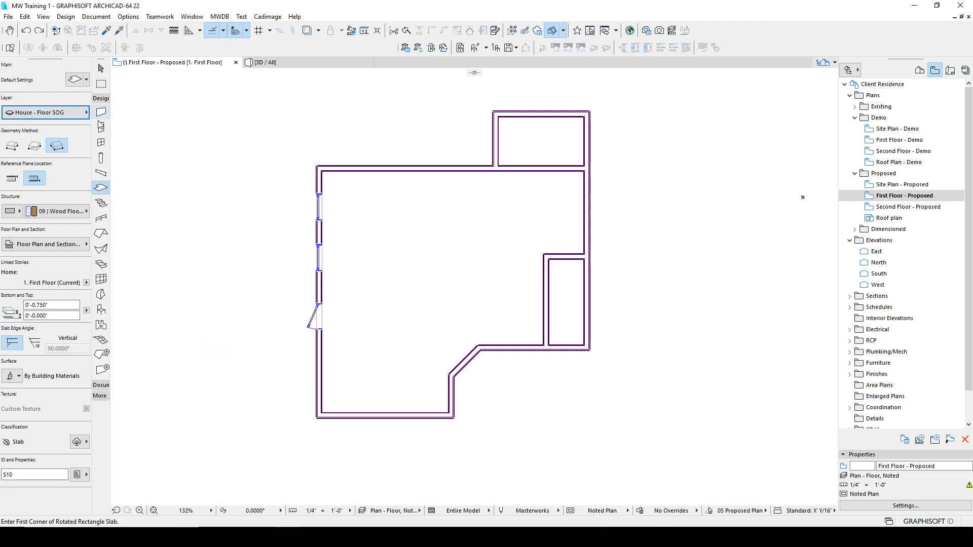
Set the slab's structure to the 03 | Structural Concrete building material.
{"action": "left_click", "coordinate": [59, 215]}
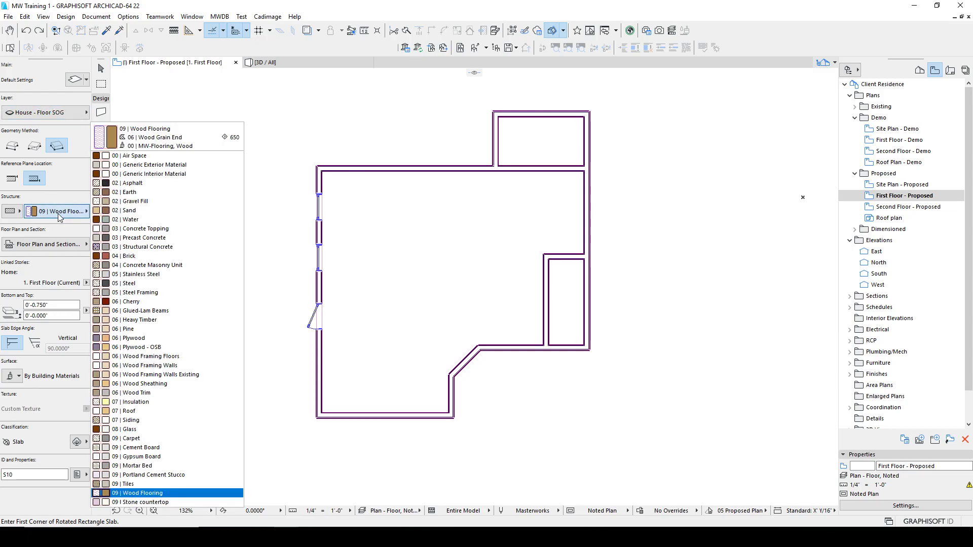
{"action": "left_click", "coordinate": [14, 212]}
{"action": "left_click", "coordinate": [14, 212]}
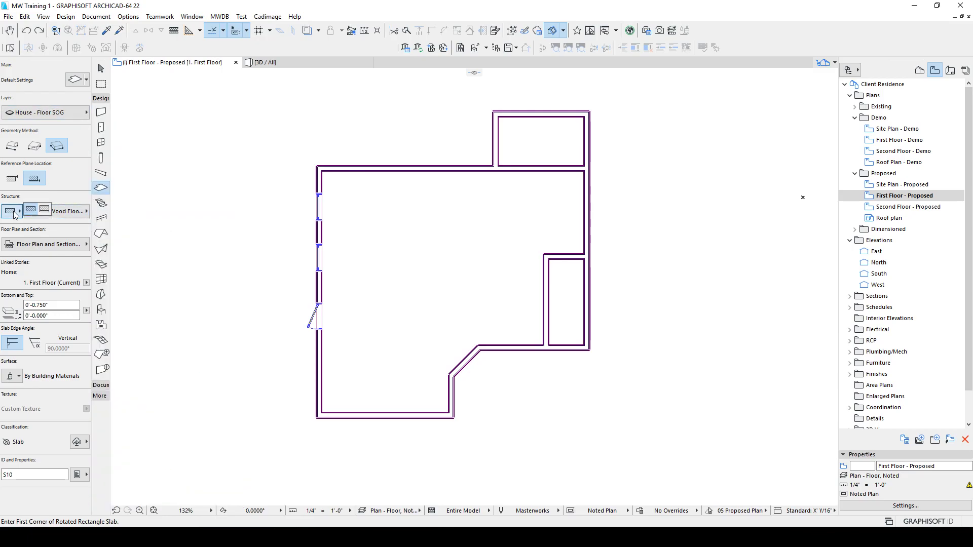
{"action": "left_click", "coordinate": [59, 212]}
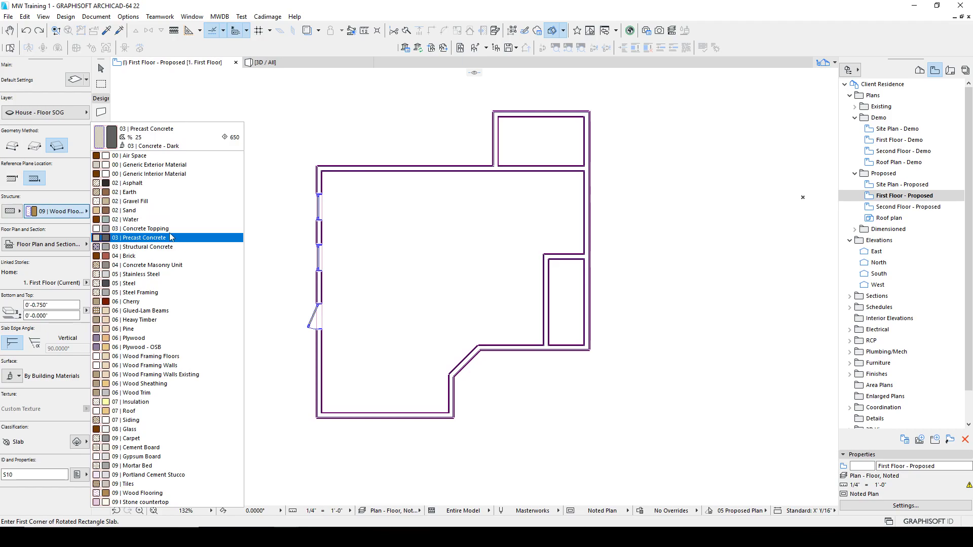
{"action": "left_click", "coordinate": [148, 247]}
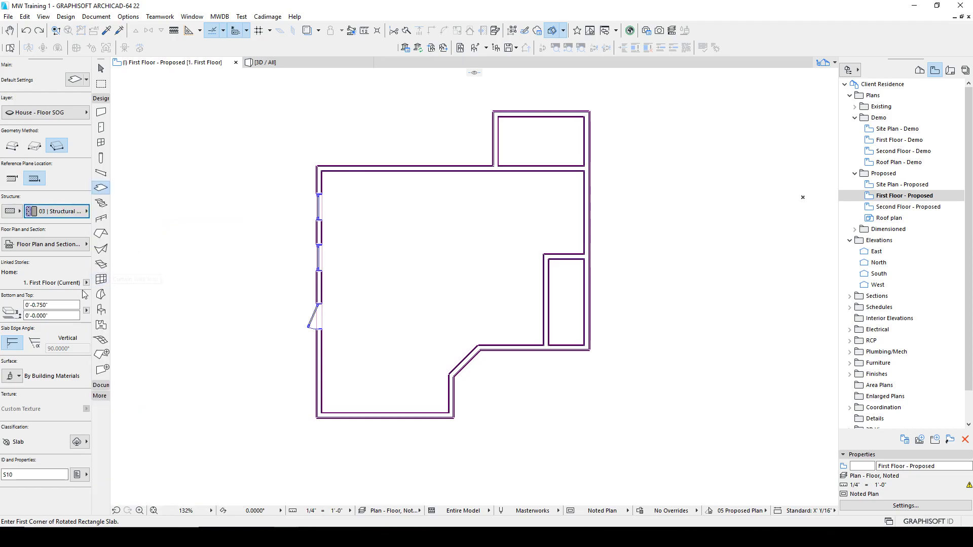
Set the slab thickness to 4 inches and its reference plane to the top.
{"action": "left_click", "coordinate": [48, 305]}
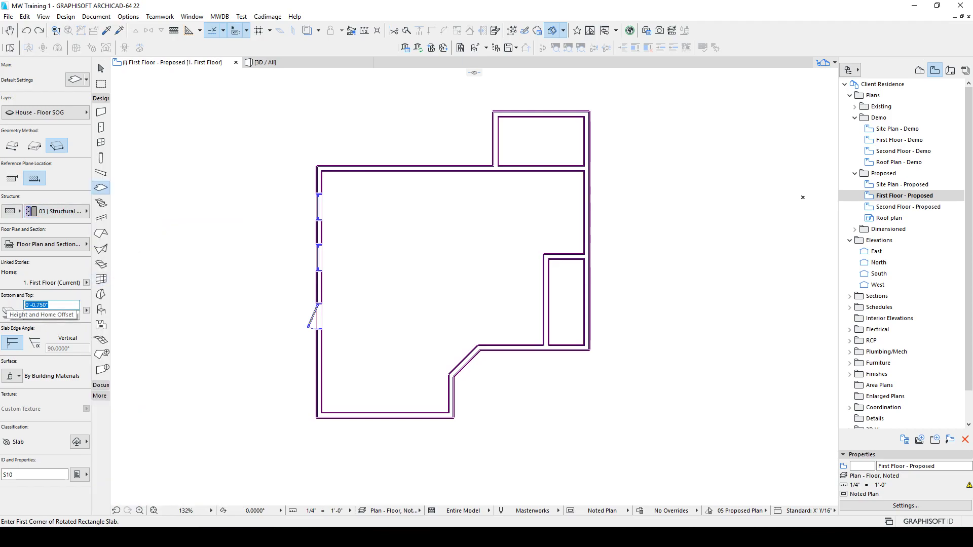
{"action": "type", "text": "4"}
{"action": "left_click", "coordinate": [65, 315]}
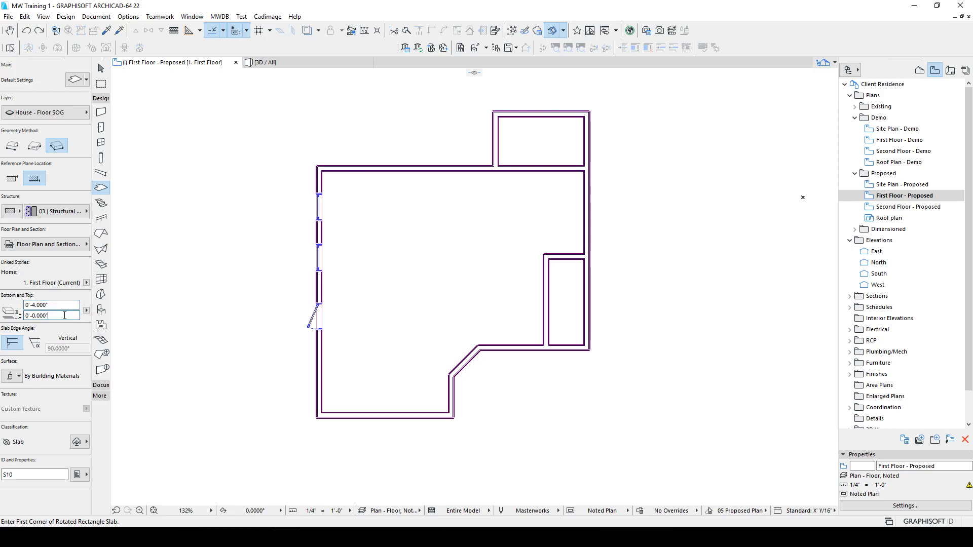
{"action": "left_click", "coordinate": [11, 179]}
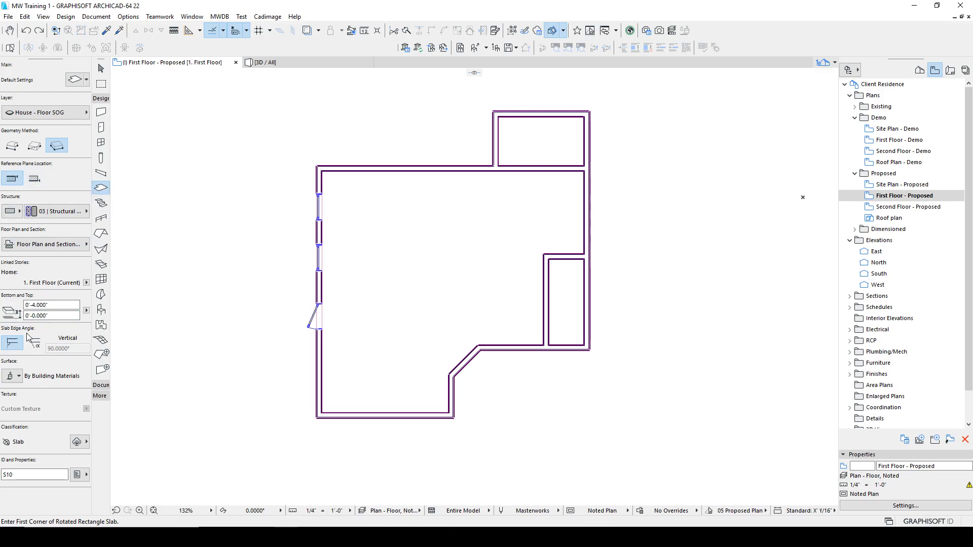
{"action": "left_click", "coordinate": [12, 376]}
Show the hidden House - Floor SOG layer and draw a horizontal rectangular slab in the open area right of the house.
{"action": "left_click", "coordinate": [412, 242]}
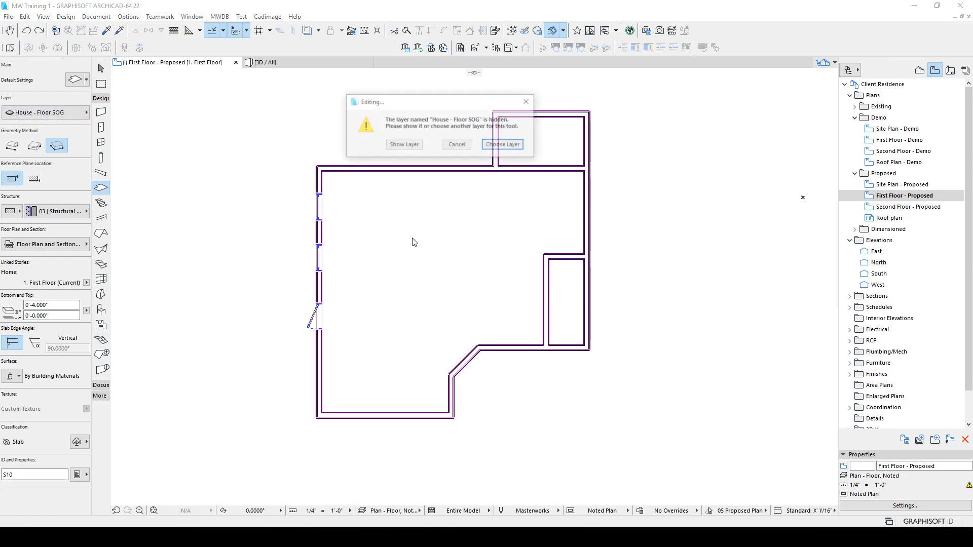
{"action": "left_click", "coordinate": [404, 145]}
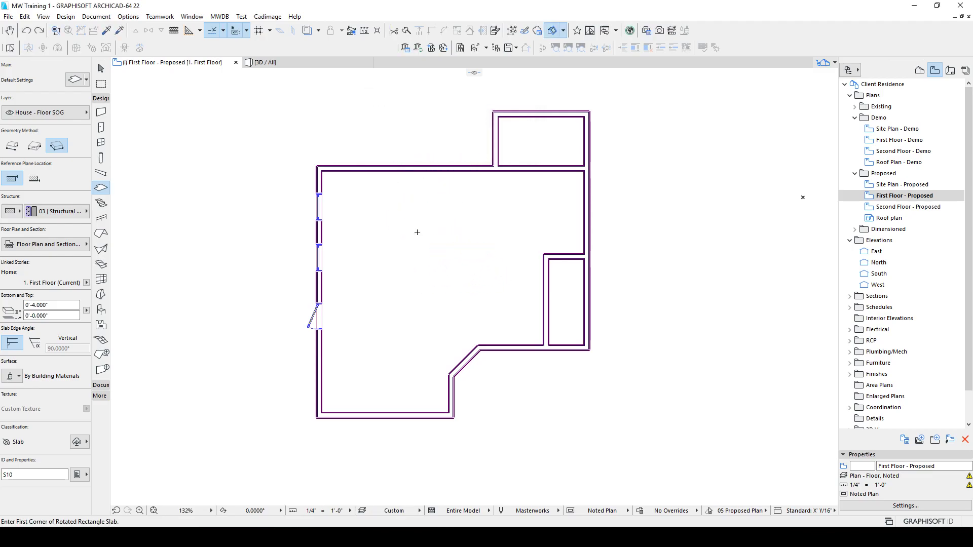
{"action": "middle_click_drag", "start_coordinate": [269, 201], "coordinate": [239, 218]}
{"action": "middle_click_drag", "start_coordinate": [608, 192], "coordinate": [487, 184]}
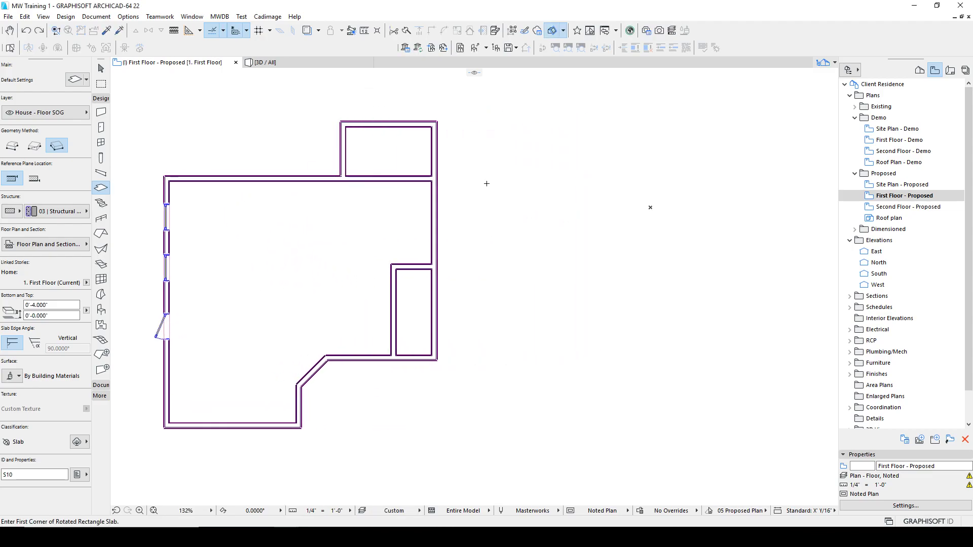
{"action": "left_click", "coordinate": [487, 183]}
{"action": "left_click", "coordinate": [596, 184]}
{"action": "left_click", "coordinate": [593, 137]}
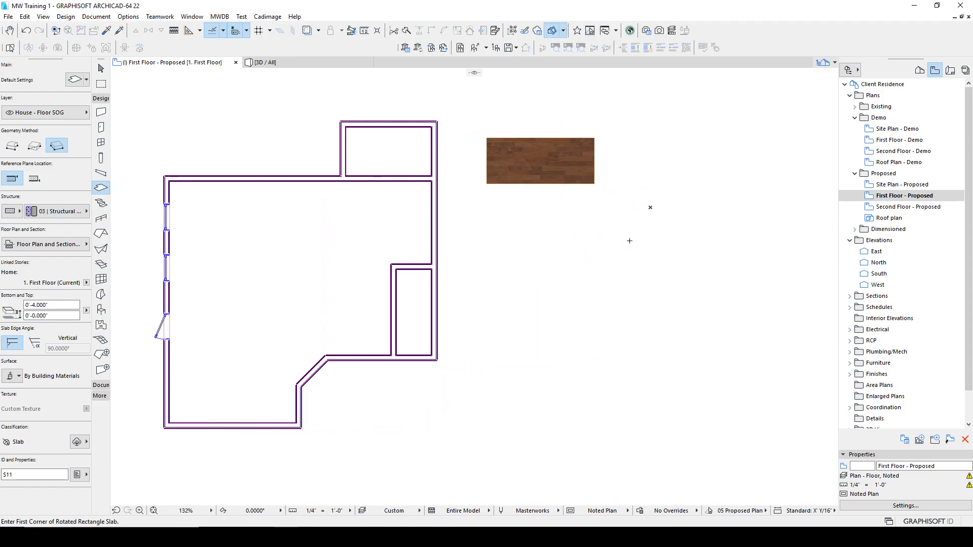
Turn off the cover fills of the new rectangular slab and review its floor plan and section settings.
{"action": "scroll", "coordinate": [568, 180], "scroll_direction": "up", "scroll_amount": 2}
{"action": "scroll", "coordinate": [567, 180], "scroll_direction": "up", "scroll_amount": 2}
{"action": "left_click", "coordinate": [442, 164], "text": "shift"}
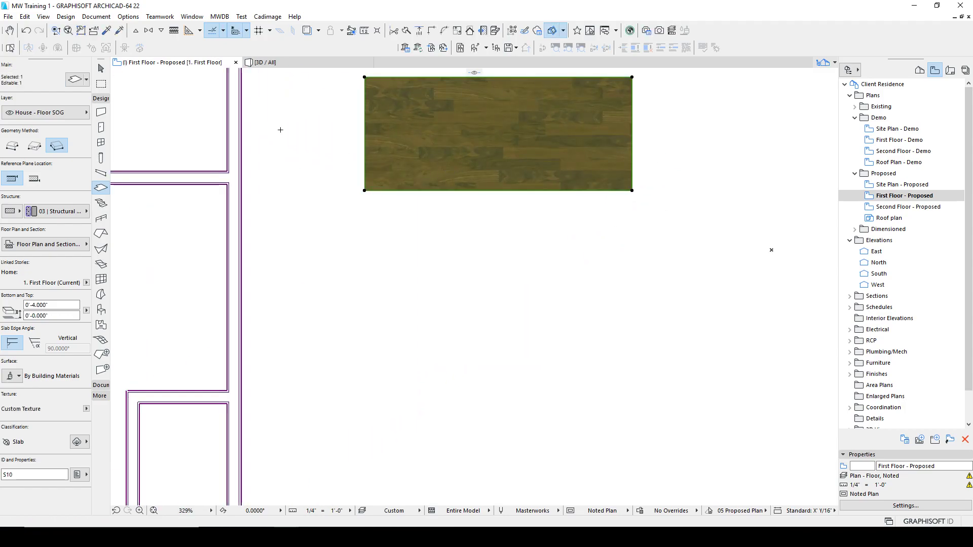
{"action": "key", "text": "ctrl+t"}
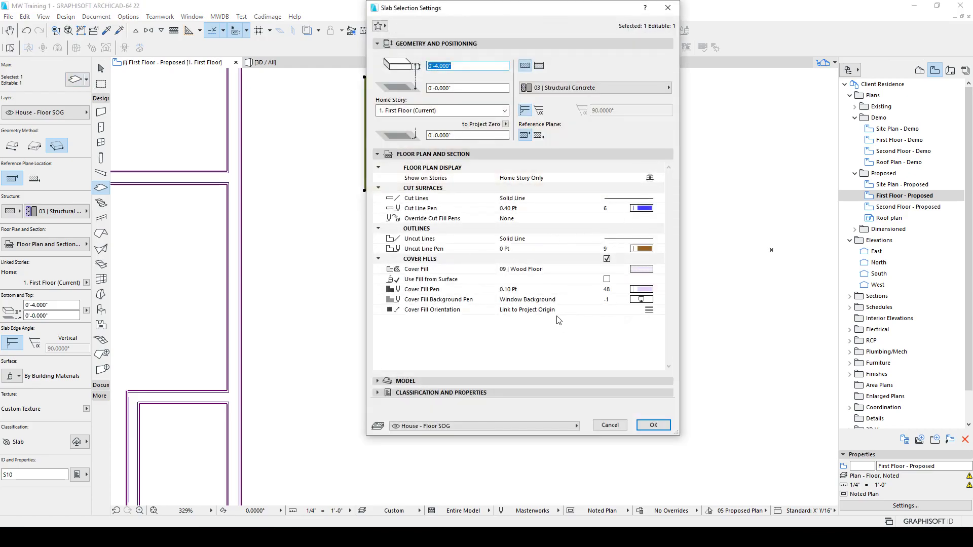
{"action": "left_click", "coordinate": [606, 259]}
{"action": "left_click", "coordinate": [653, 426]}
{"action": "scroll", "coordinate": [455, 305], "scroll_direction": "down", "scroll_amount": 1}
{"action": "scroll", "coordinate": [454, 304], "scroll_direction": "up", "scroll_amount": 1}
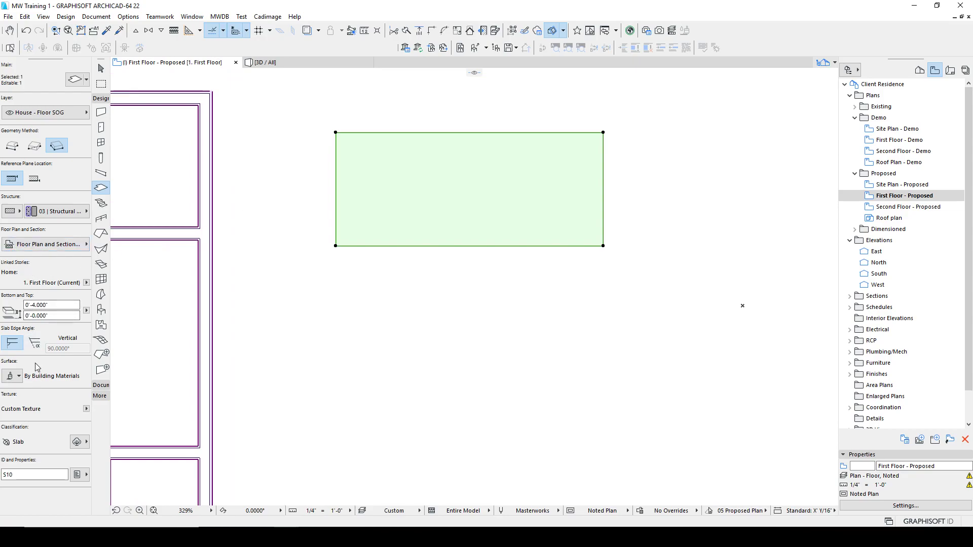
{"action": "left_click", "coordinate": [36, 245]}
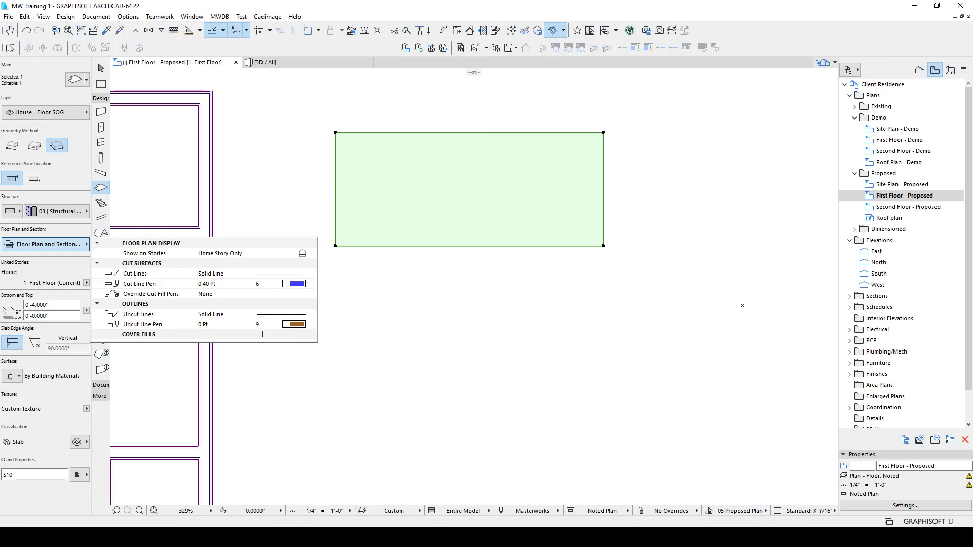
{"action": "key", "text": "Escape"}
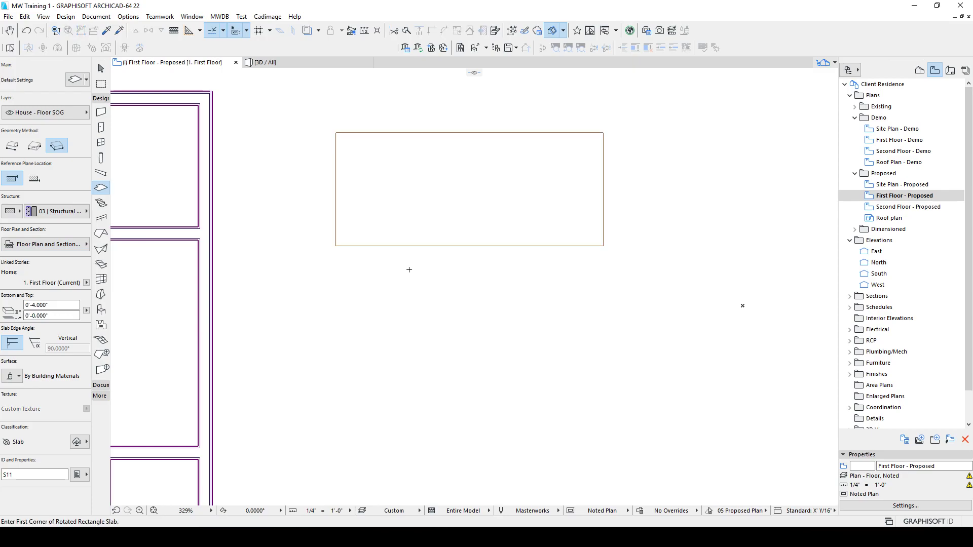
Enlarge the rectangular slab by offsetting its upper edge upward and its right edge outward.
{"action": "scroll", "coordinate": [375, 152], "scroll_direction": "up", "scroll_amount": 6}
{"action": "scroll", "coordinate": [337, 168], "scroll_direction": "down", "scroll_amount": 8}
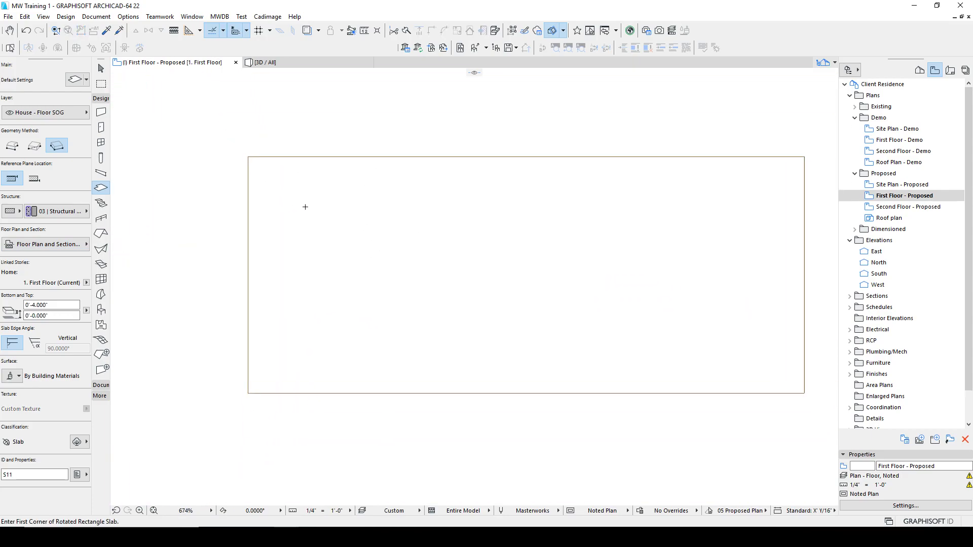
{"action": "left_click", "coordinate": [320, 208], "text": "shift"}
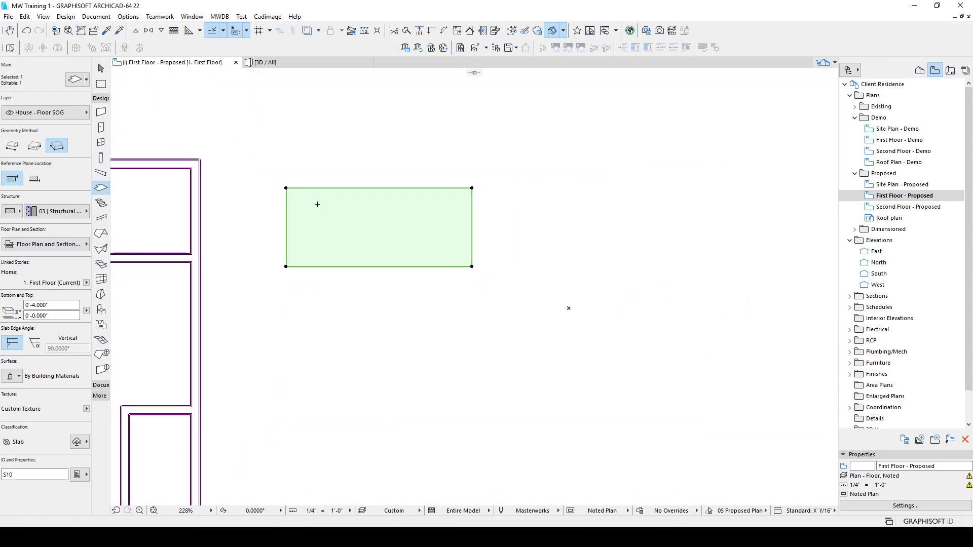
{"action": "left_click", "coordinate": [311, 189]}
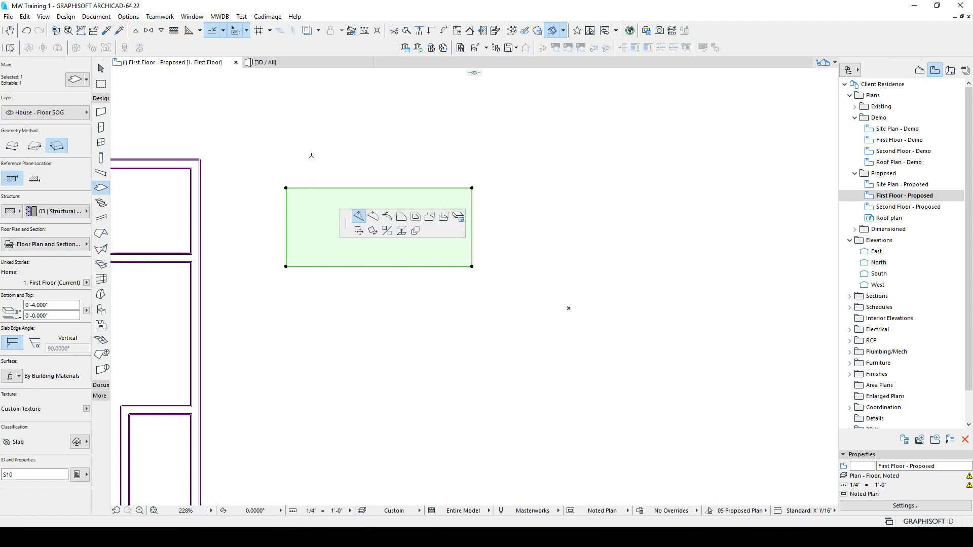
{"action": "left_click", "coordinate": [467, 101]}
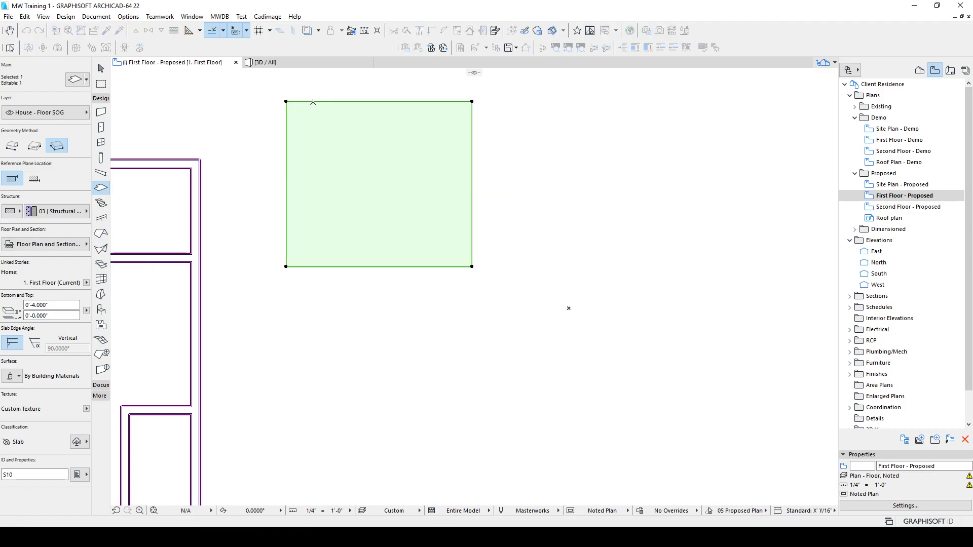
{"action": "left_click", "coordinate": [476, 137]}
{"action": "left_click", "coordinate": [624, 142]}
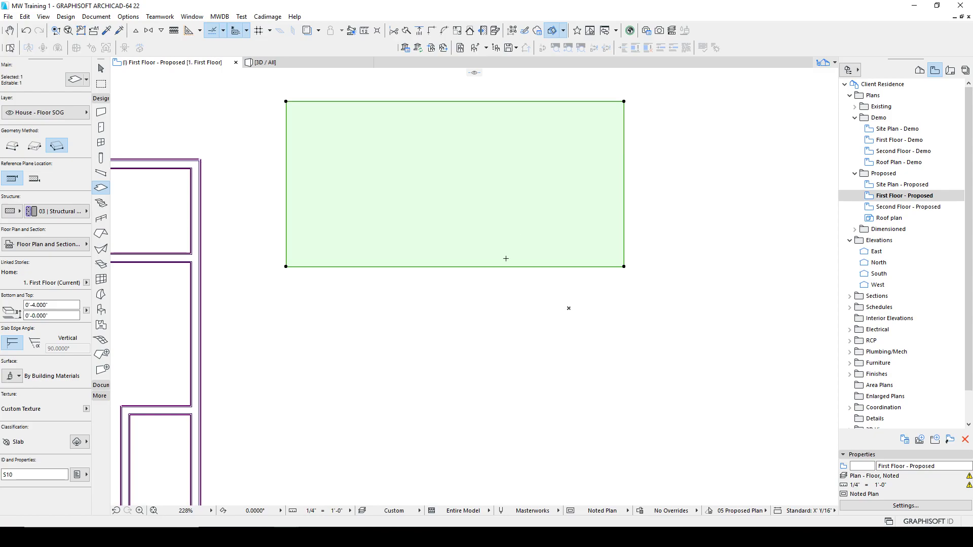
Insert a new node on the slab's lower edge and place it inside the slab to form a V-shaped notch.
{"action": "left_click", "coordinate": [601, 267]}
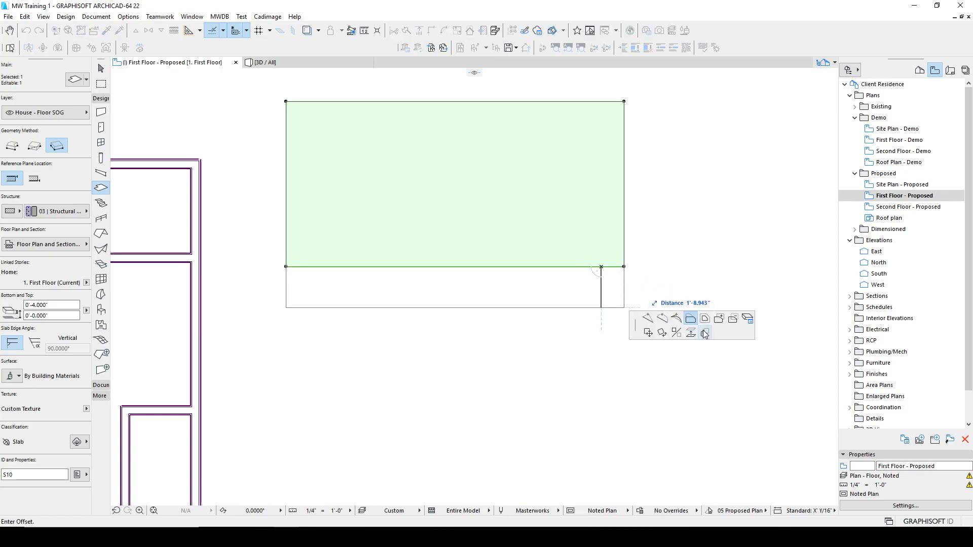
{"action": "left_click", "coordinate": [649, 319]}
{"action": "left_click", "coordinate": [517, 183]}
{"action": "key", "text": "Escape"}
{"action": "middle_click_drag", "start_coordinate": [428, 190], "coordinate": [347, 246]}
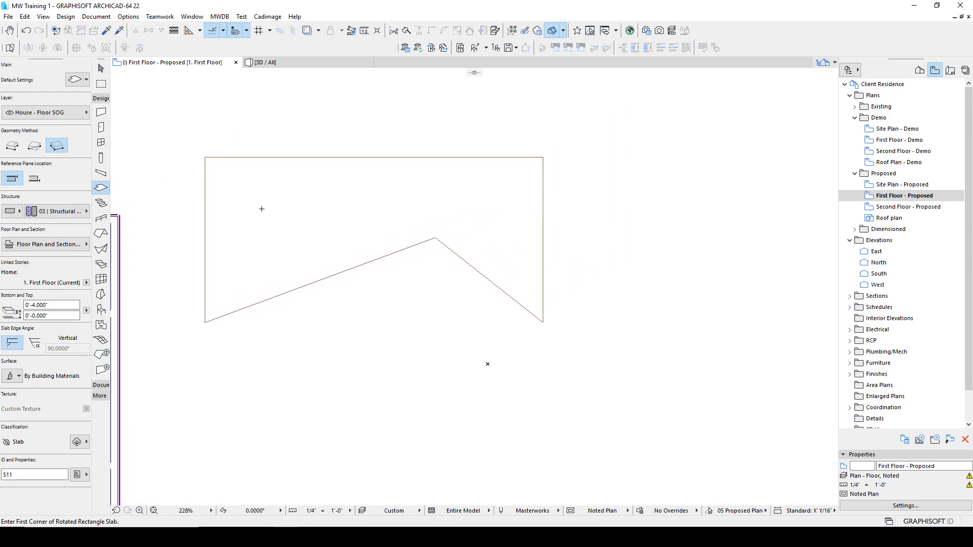
Turn on the notched slab's cover fills with the 09 | Wood Floor image fill.
{"action": "key", "text": "ctrl+a"}
{"action": "left_click", "coordinate": [75, 80]}
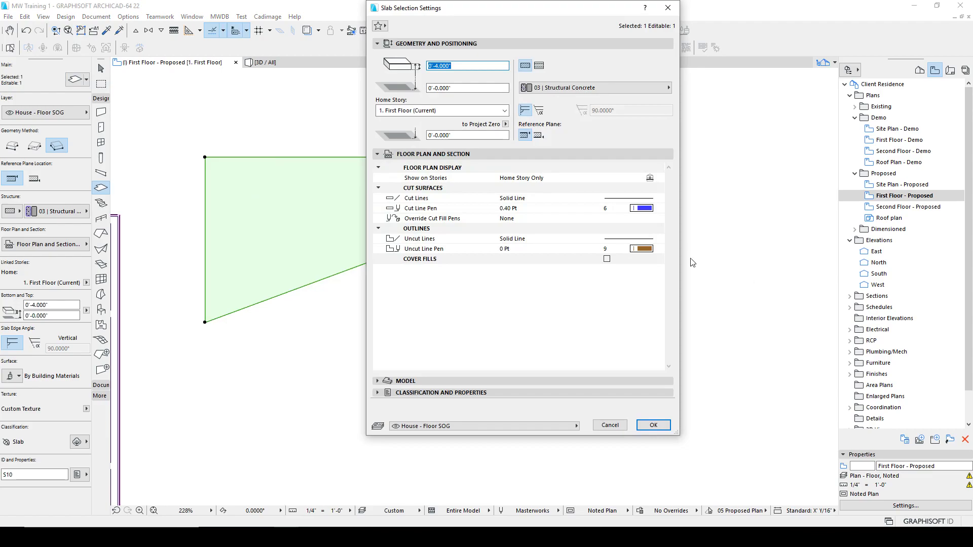
{"action": "left_click", "coordinate": [607, 259]}
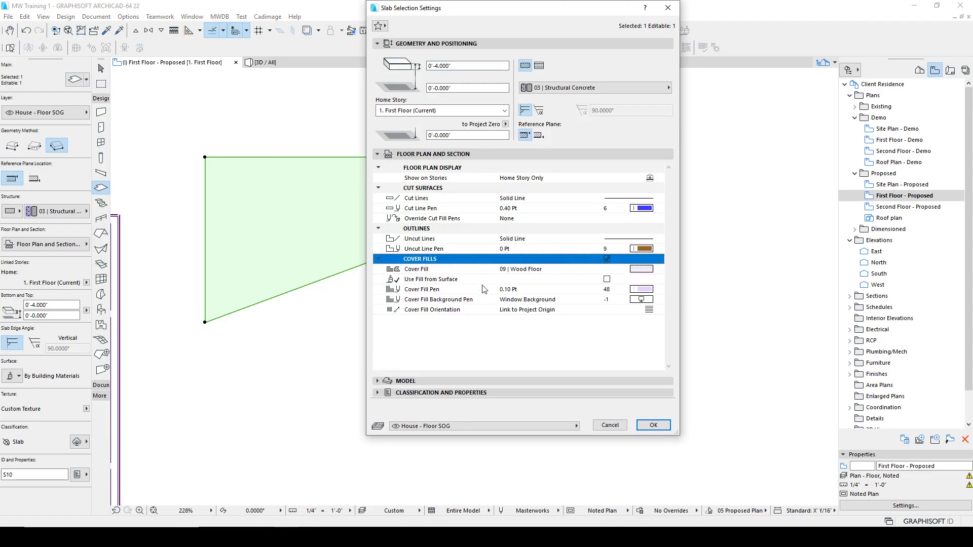
{"action": "left_click", "coordinate": [641, 269]}
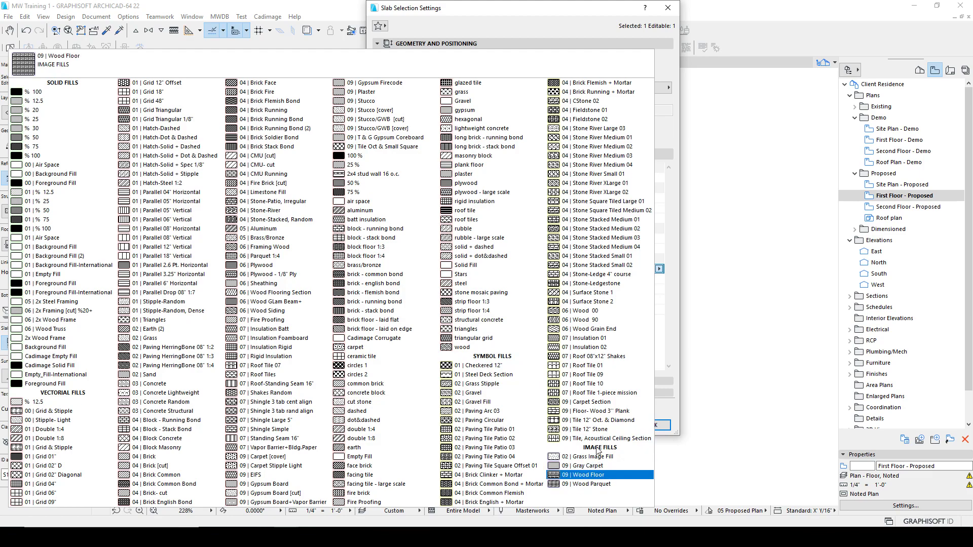
{"action": "left_click", "coordinate": [578, 475]}
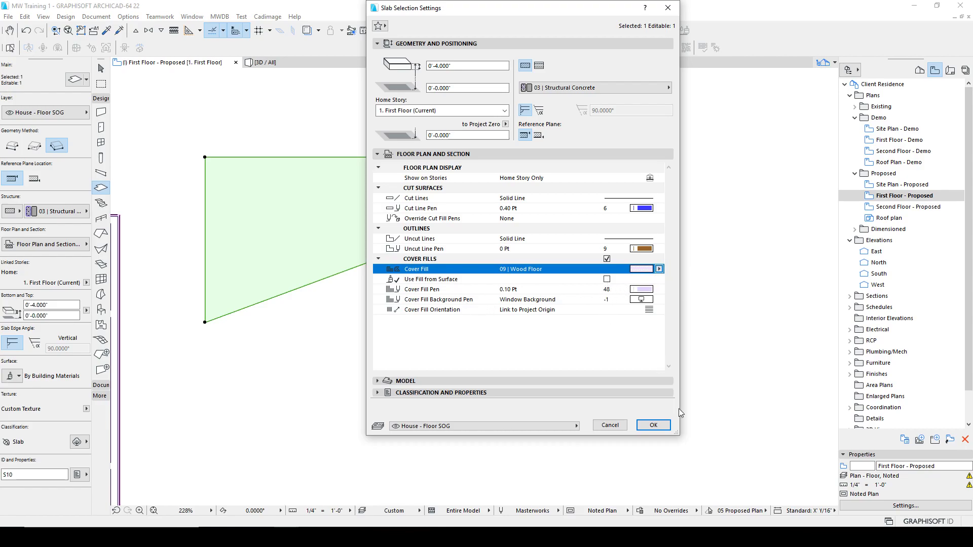
{"action": "left_click", "coordinate": [653, 425]}
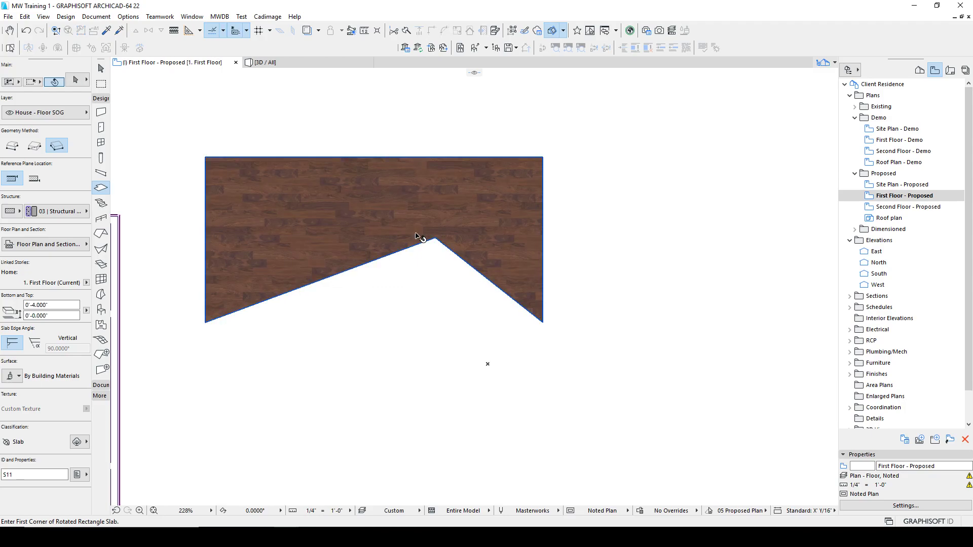
Move the slab's notch node down to form an outward point, and offset the slab's right edge outward.
{"action": "left_click", "coordinate": [435, 238]}
{"action": "left_click", "coordinate": [420, 417]}
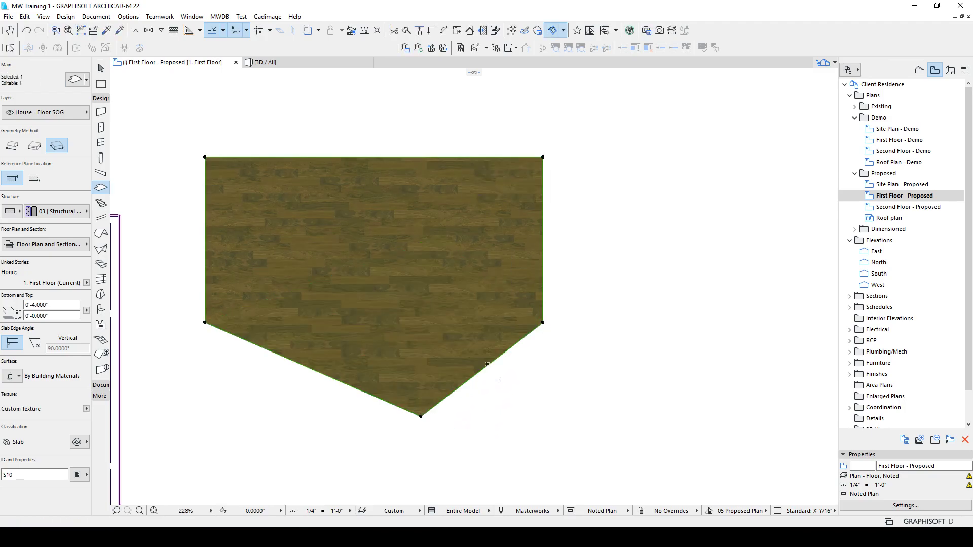
{"action": "left_click", "coordinate": [543, 312]}
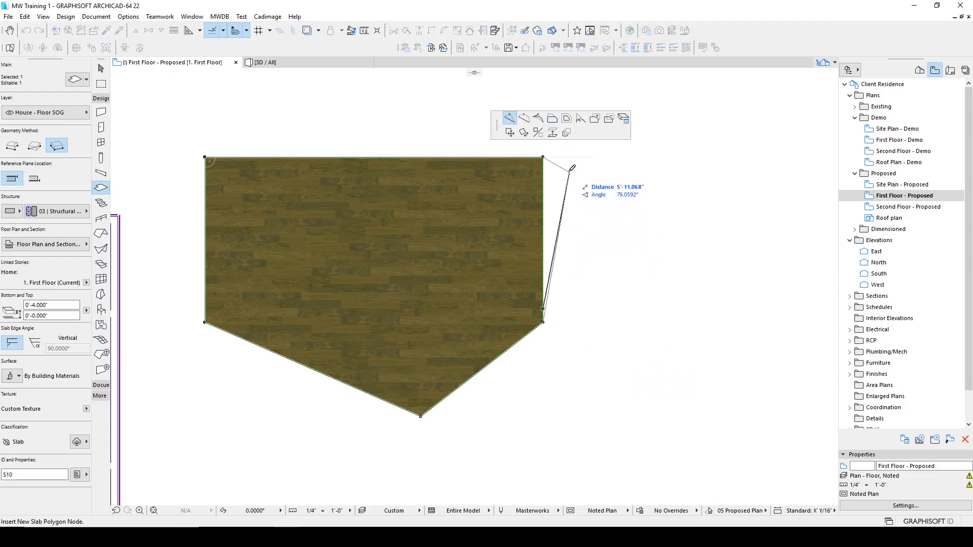
{"action": "left_click", "coordinate": [553, 120]}
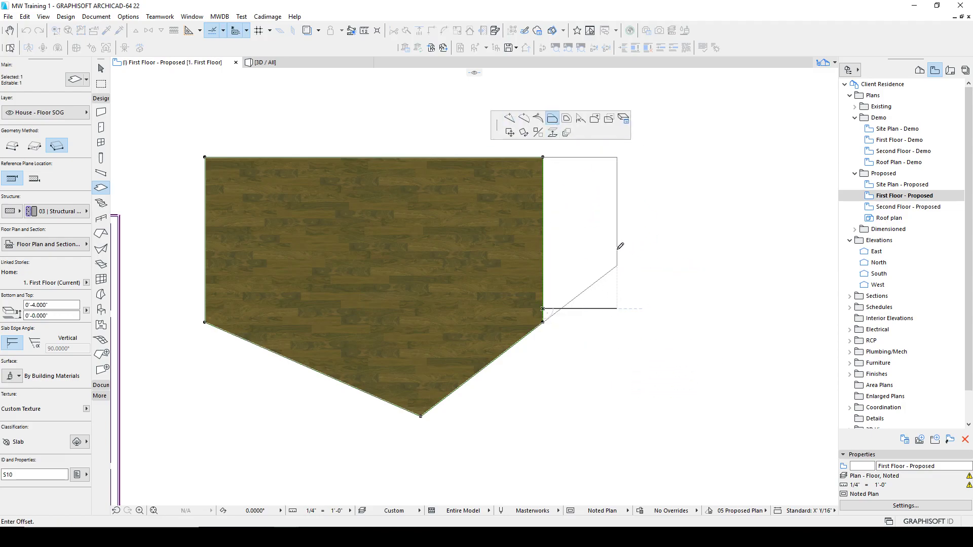
{"action": "left_click", "coordinate": [617, 259]}
{"action": "left_click", "coordinate": [586, 337]}
{"action": "scroll", "coordinate": [507, 341], "scroll_direction": "down", "scroll_amount": 3}
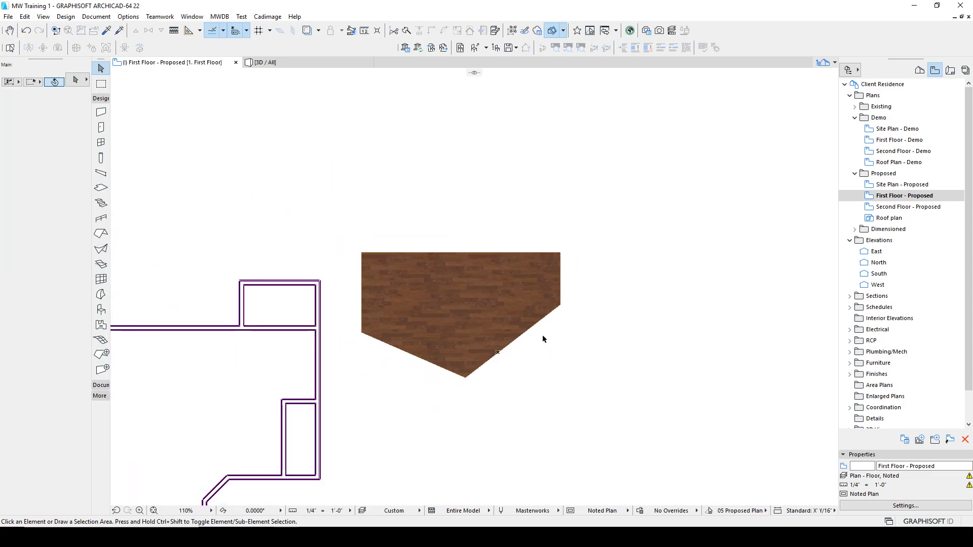
Isolate the wood-filled slab in the 3D window and frame it at close range.
{"action": "left_click", "coordinate": [446, 287]}
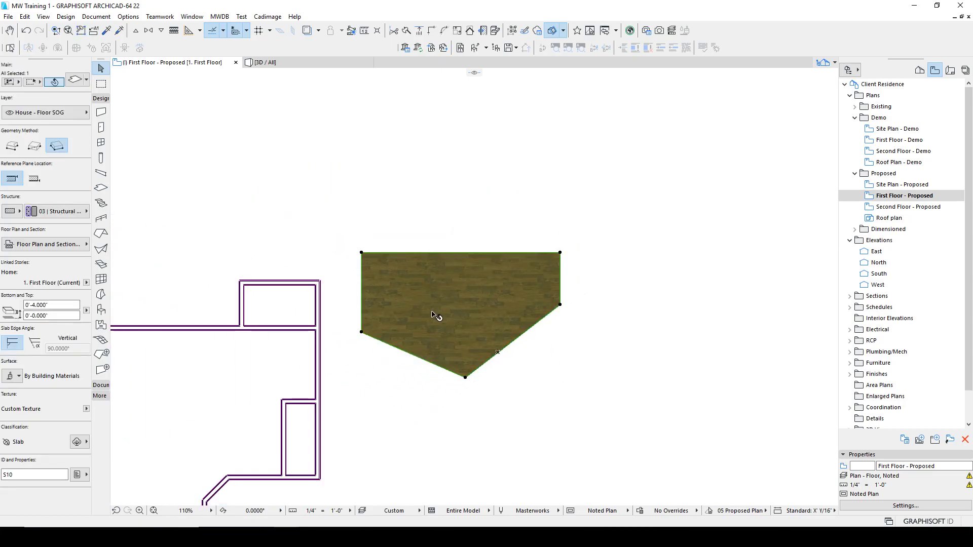
{"action": "key", "text": "F3"}
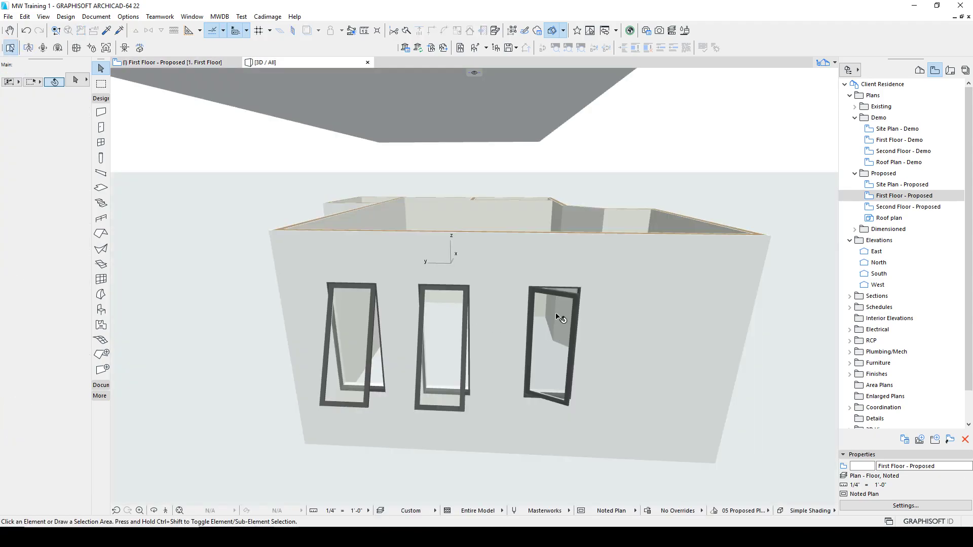
{"action": "key", "text": "F2"}
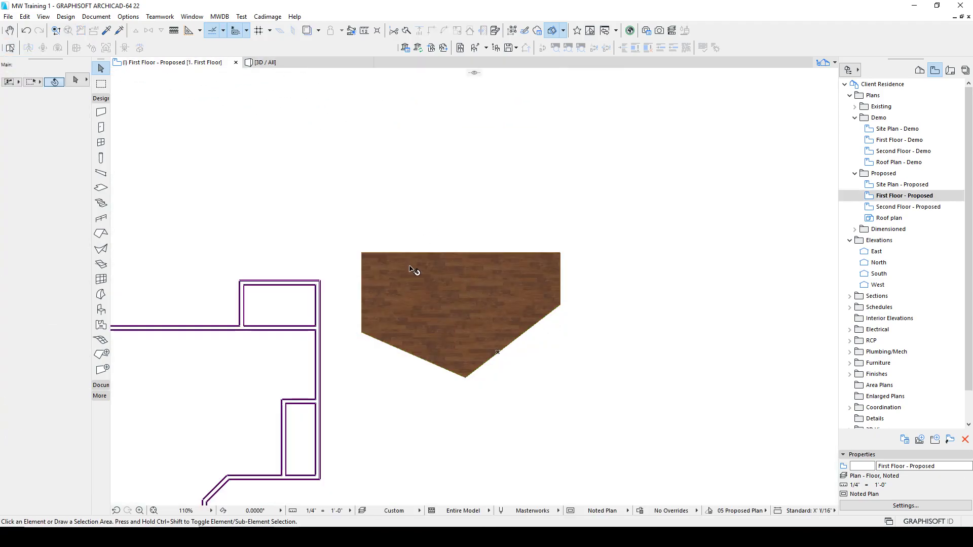
{"action": "right_click", "coordinate": [409, 267]}
{"action": "key", "text": "Escape"}
{"action": "key", "text": "shift+F3"}
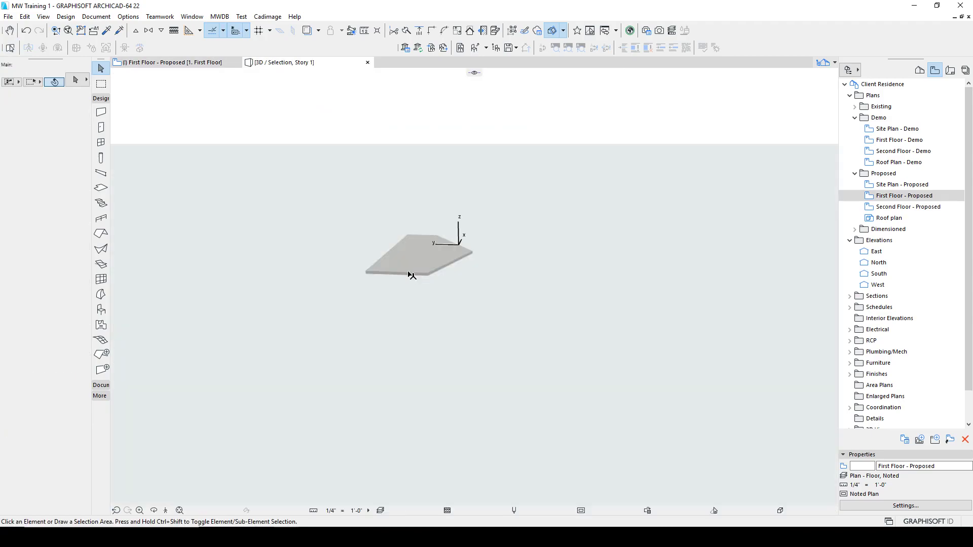
{"action": "scroll", "coordinate": [427, 250], "scroll_direction": "up", "scroll_amount": 5}
{"action": "middle_click_drag", "start_coordinate": [421, 288], "coordinate": [310, 293], "text": "shift"}
Override the slab's top surface with 06 | Wood - Cherry Horizontal.
{"action": "left_click", "coordinate": [593, 285]}
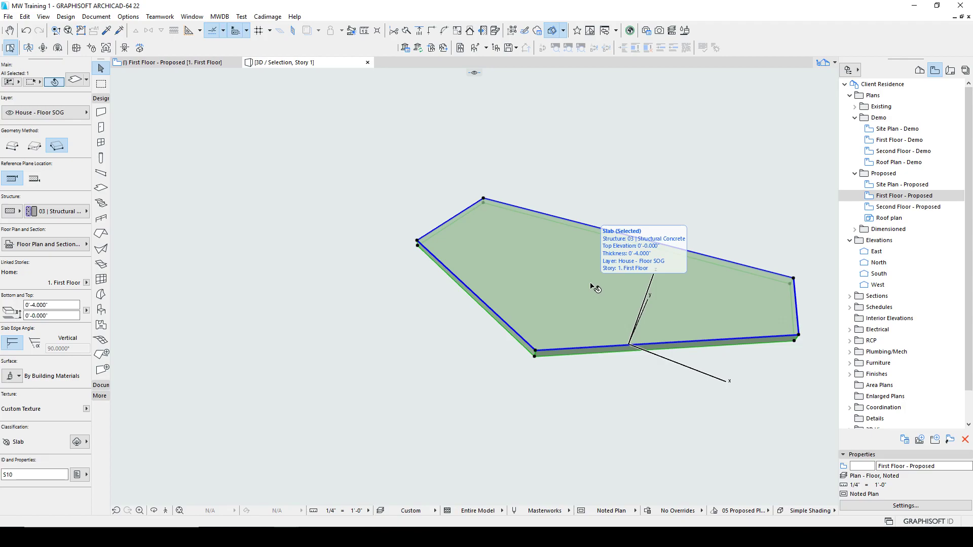
{"action": "middle_click_drag", "start_coordinate": [591, 293], "coordinate": [445, 282], "text": "shift"}
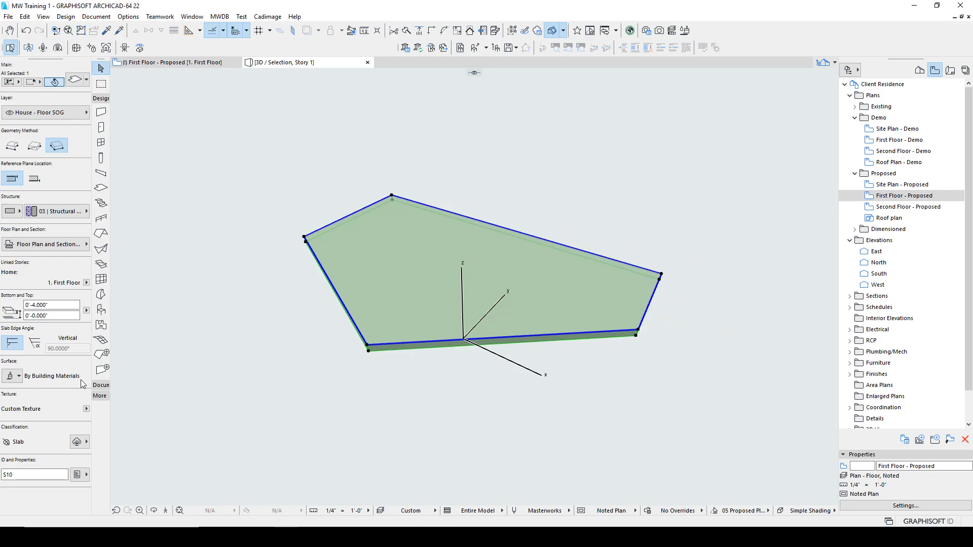
{"action": "left_click", "coordinate": [12, 376]}
{"action": "left_click", "coordinate": [12, 405]}
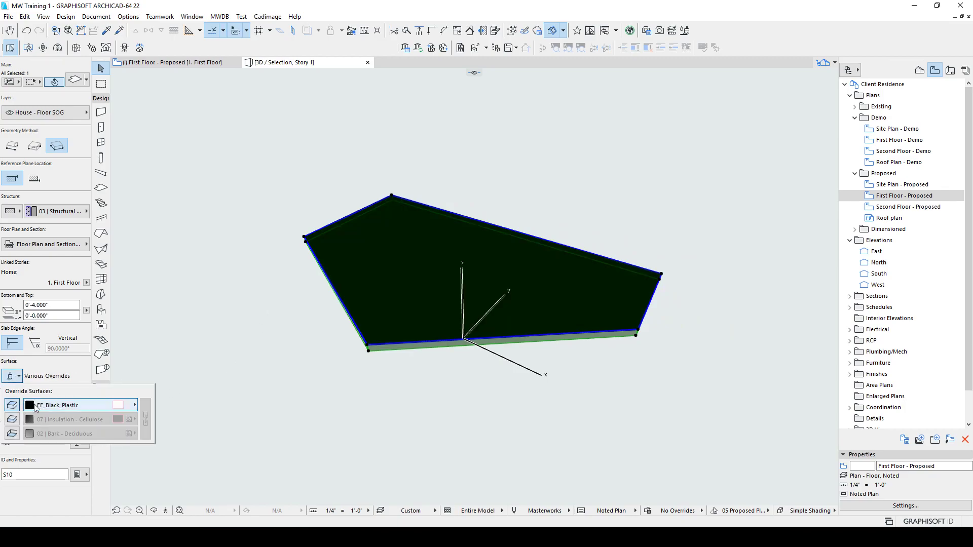
{"action": "left_click", "coordinate": [29, 406]}
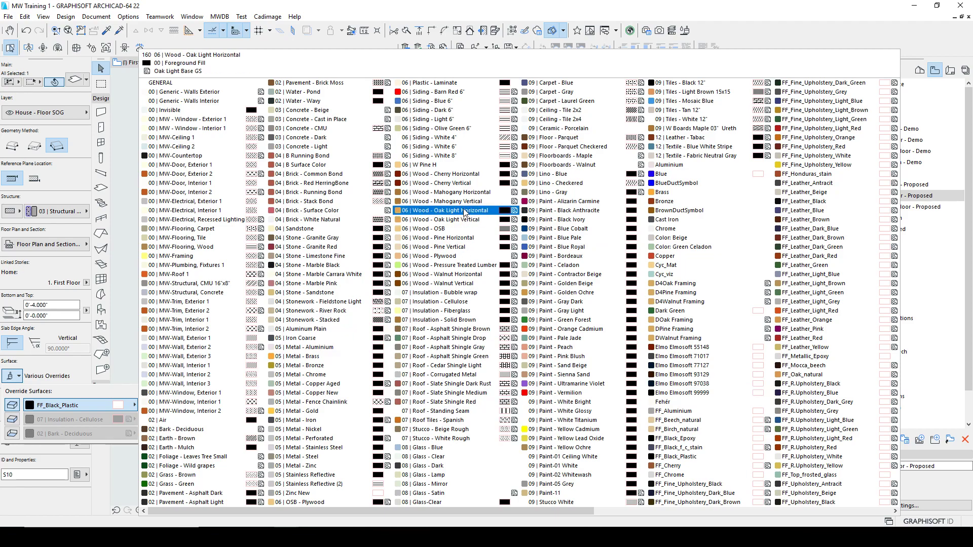
{"action": "left_click", "coordinate": [462, 174]}
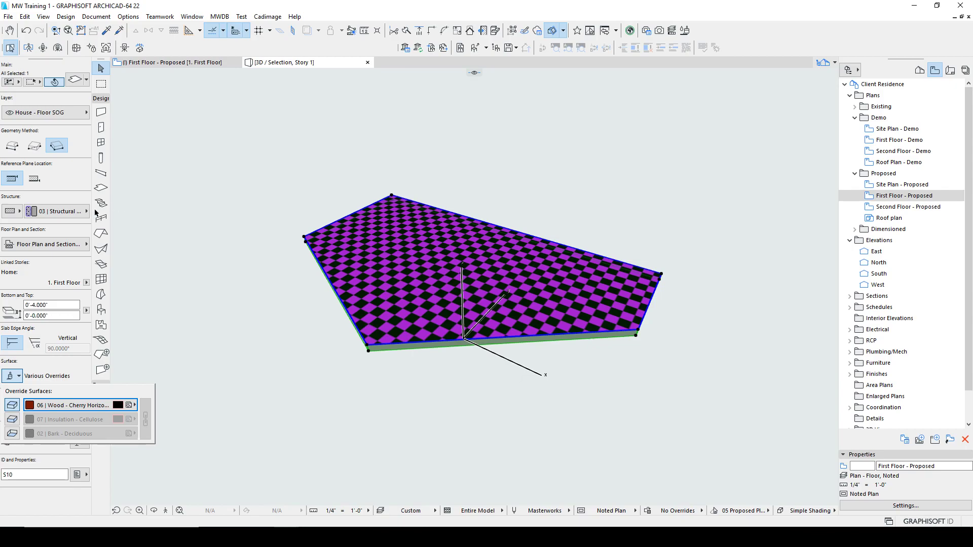
Change the slab's top surface override to 06 | Wood - Cherry Vertical, then to 06 | Wood - Mahogany Vertical.
{"action": "left_click", "coordinate": [71, 405]}
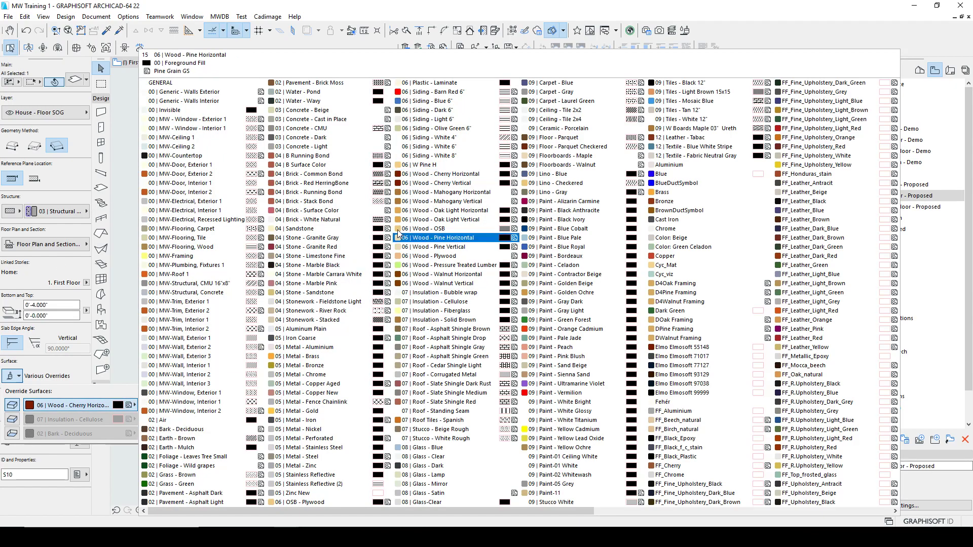
{"action": "left_click", "coordinate": [429, 189]}
{"action": "left_click", "coordinate": [71, 405]}
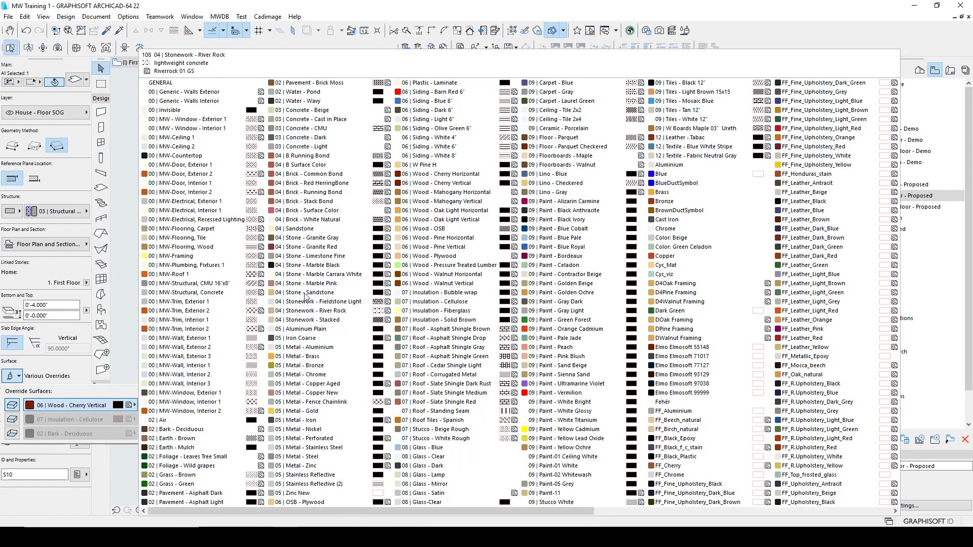
{"action": "left_click", "coordinate": [453, 202]}
{"action": "left_click", "coordinate": [527, 213]}
{"action": "middle_click_drag", "start_coordinate": [531, 215], "coordinate": [332, 337], "text": "shift"}
{"action": "scroll", "coordinate": [444, 276], "scroll_direction": "up", "scroll_amount": 3}
{"action": "scroll", "coordinate": [458, 292], "scroll_direction": "down", "scroll_amount": 1}
{"action": "middle_click_drag", "start_coordinate": [457, 292], "coordinate": [123, 321], "text": "shift"}
Override the slab's edge and bottom surfaces too, and link all three to the top's 06 | Wood - Mahogany Vertical.
{"action": "left_click", "coordinate": [19, 377]}
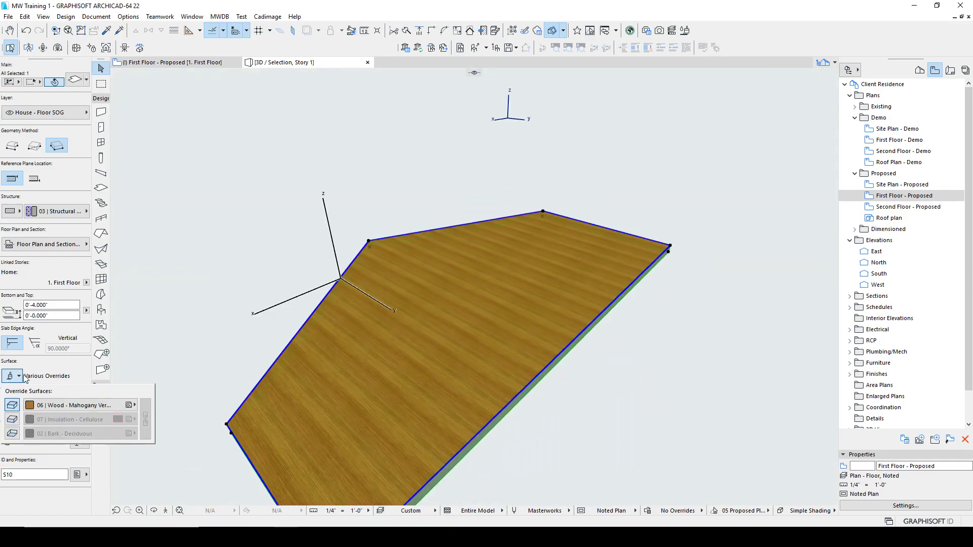
{"action": "left_click", "coordinate": [12, 424]}
{"action": "left_click", "coordinate": [12, 434]}
{"action": "left_click", "coordinate": [144, 417]}
{"action": "middle_click_drag", "start_coordinate": [184, 369], "coordinate": [357, 277], "text": "shift"}
{"action": "middle_click_drag", "start_coordinate": [362, 259], "coordinate": [427, 372], "text": "shift"}
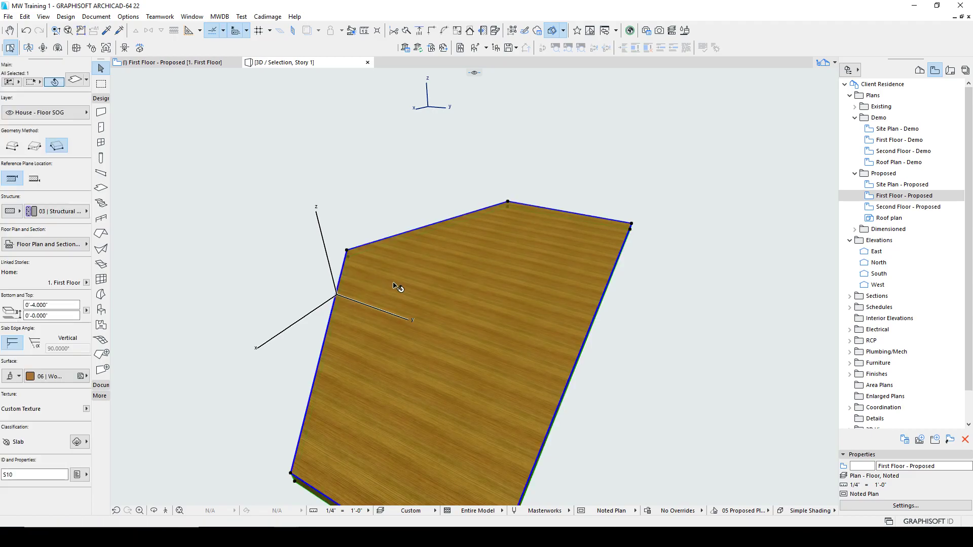
Switch the slab's structure from a basic building material to the composite P11.875.
{"action": "left_click", "coordinate": [11, 211]}
{"action": "left_click", "coordinate": [36, 213]}
{"action": "left_click", "coordinate": [54, 212]}
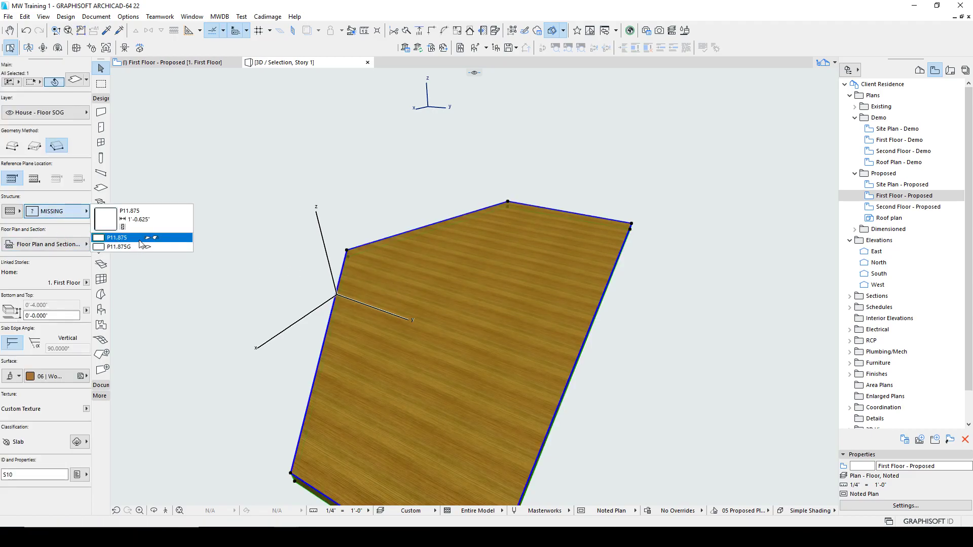
{"action": "left_click", "coordinate": [120, 238]}
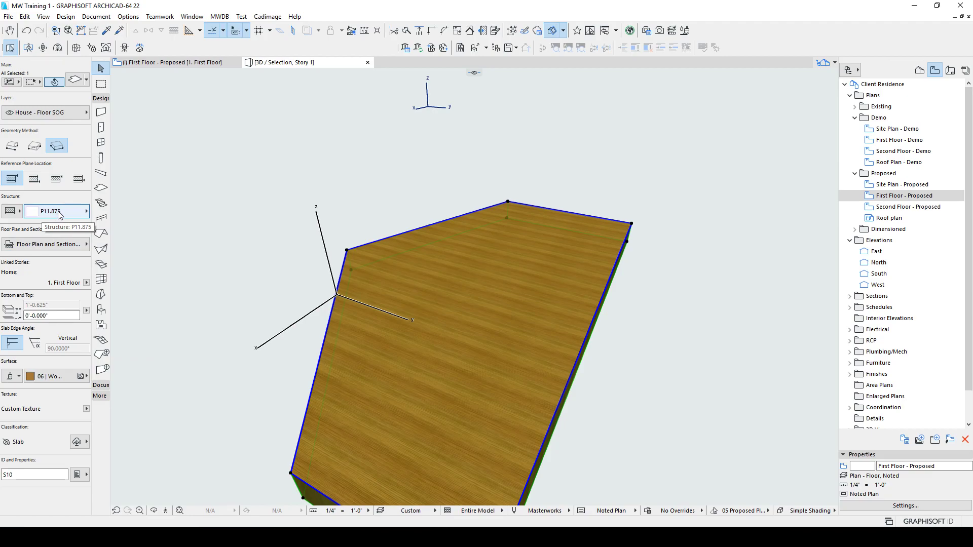
Turn off the slab's surface overrides so all its faces follow their building materials.
{"action": "middle_click_drag", "start_coordinate": [500, 308], "coordinate": [424, 274], "text": "shift"}
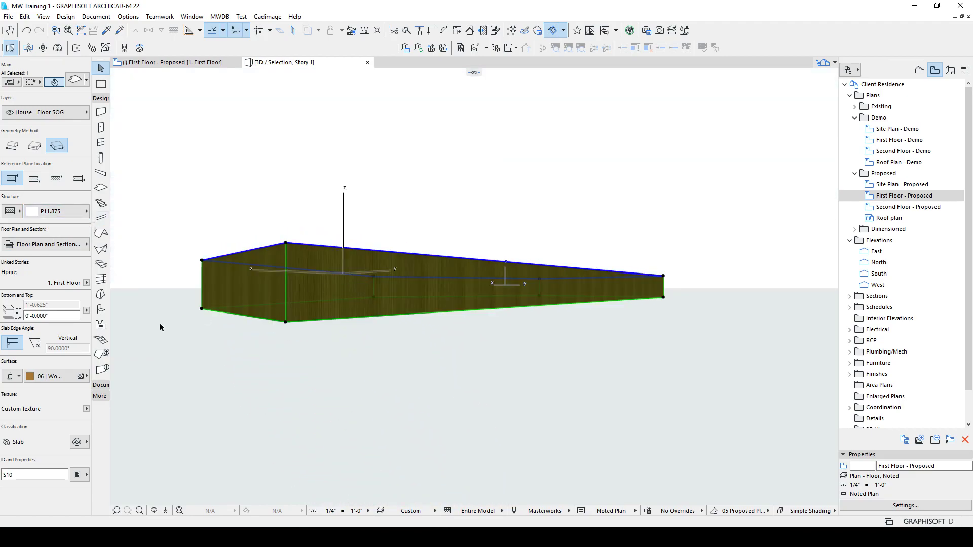
{"action": "left_click", "coordinate": [12, 378]}
{"action": "left_click", "coordinate": [17, 405]}
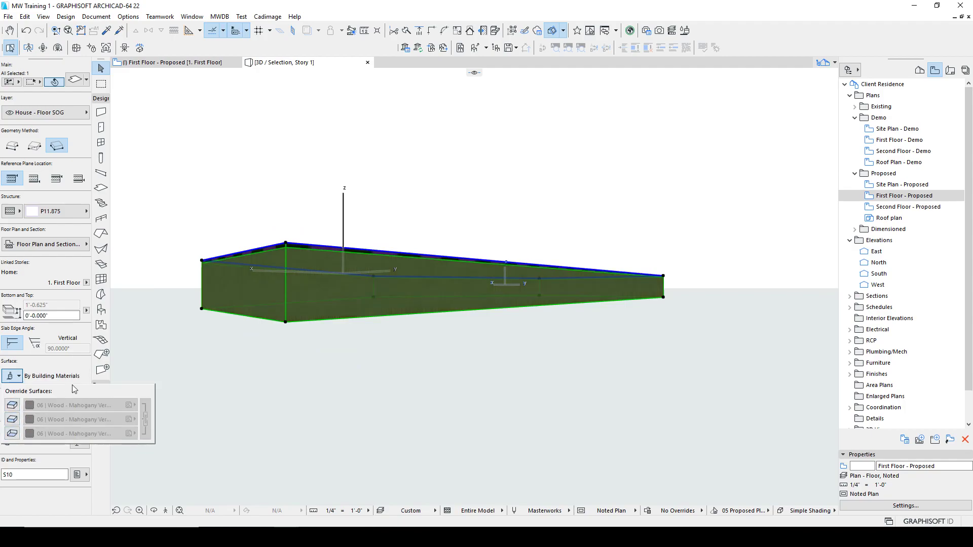
Examine the composite slab's top and edge surfaces from several angles in 3D.
{"action": "left_click", "coordinate": [344, 211]}
{"action": "middle_click_drag", "start_coordinate": [467, 267], "coordinate": [381, 200], "text": "shift"}
{"action": "middle_click_drag", "start_coordinate": [674, 354], "coordinate": [599, 261], "text": "shift"}
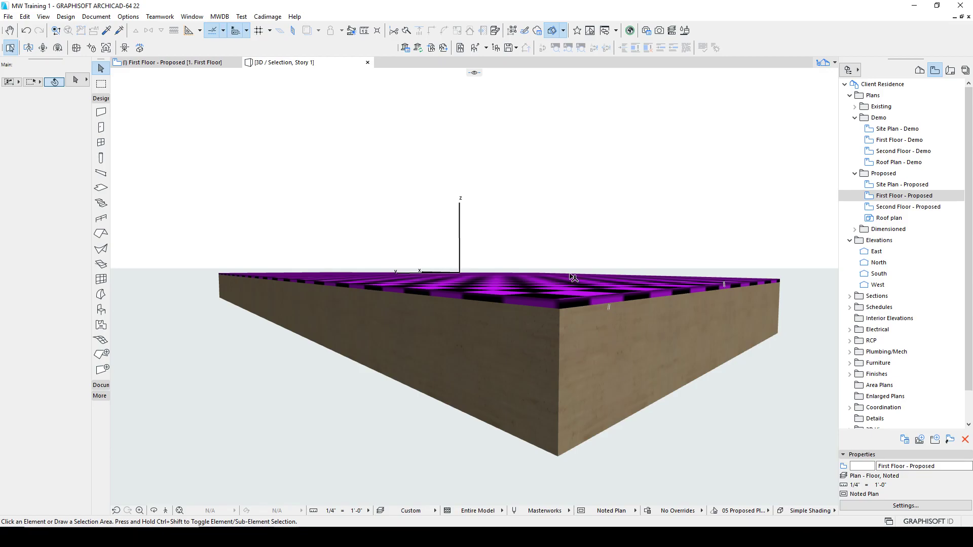
{"action": "middle_click_drag", "start_coordinate": [504, 252], "coordinate": [569, 305], "text": "shift"}
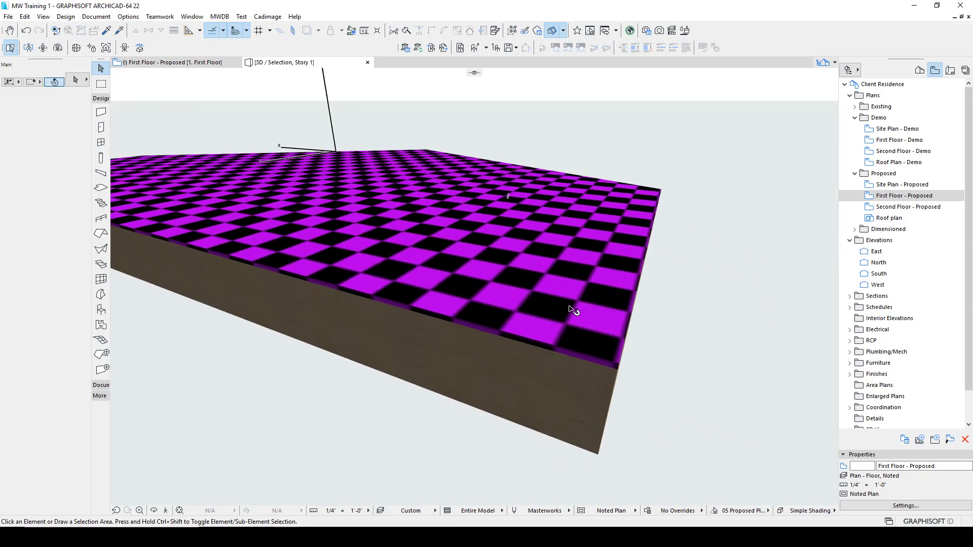
{"action": "left_click", "coordinate": [573, 310]}
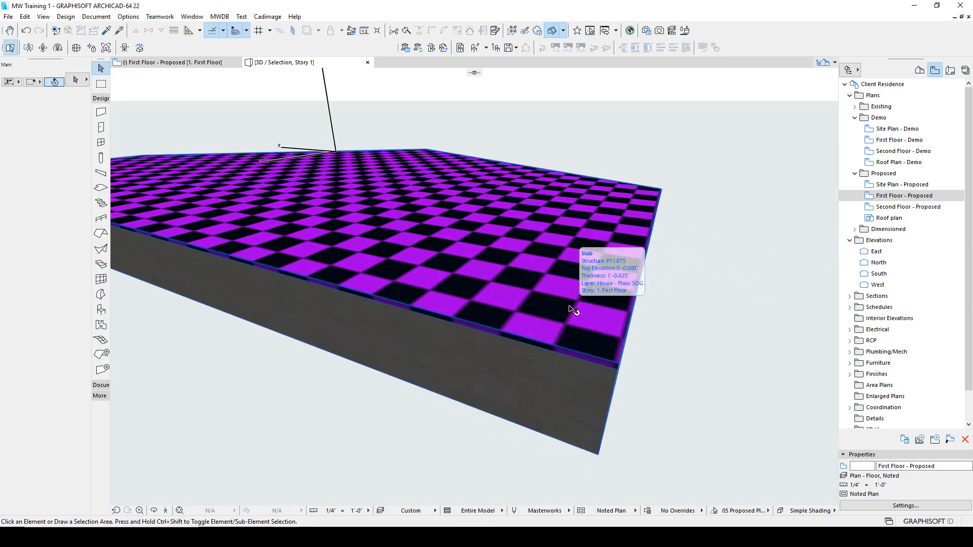
{"action": "left_click", "coordinate": [745, 349]}
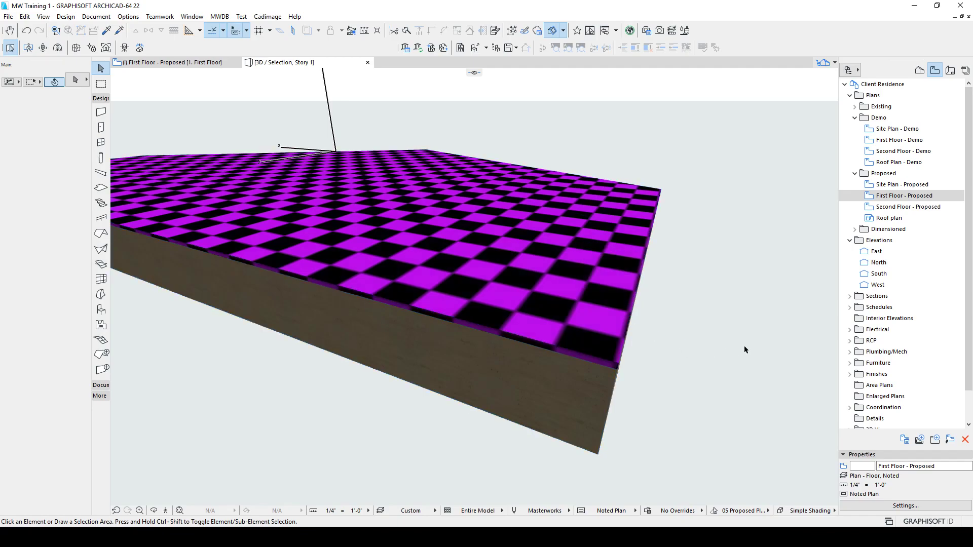
{"action": "middle_click_drag", "start_coordinate": [679, 323], "coordinate": [441, 315], "text": "shift"}
{"action": "left_click", "coordinate": [407, 250]}
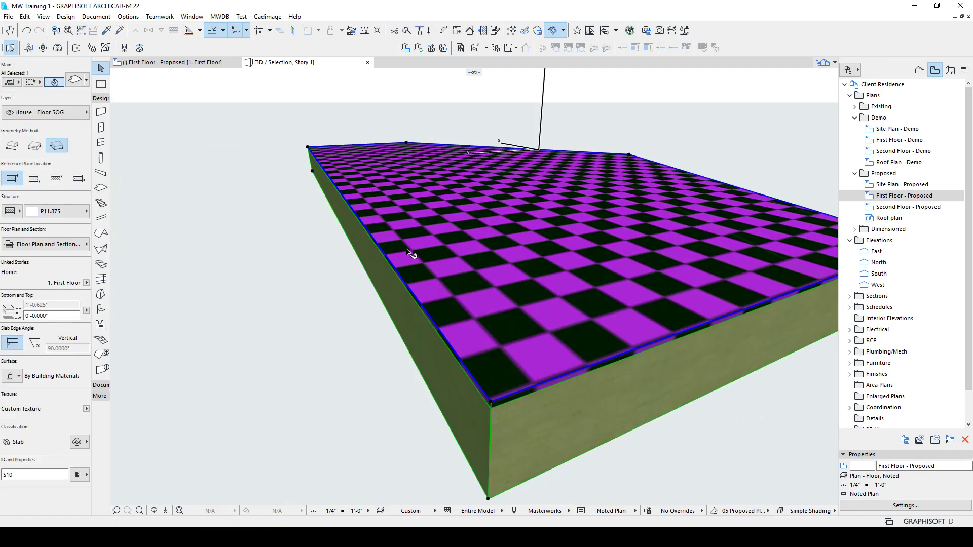
{"action": "left_click", "coordinate": [315, 322]}
{"action": "middle_click_drag", "start_coordinate": [507, 272], "coordinate": [572, 319], "text": "shift"}
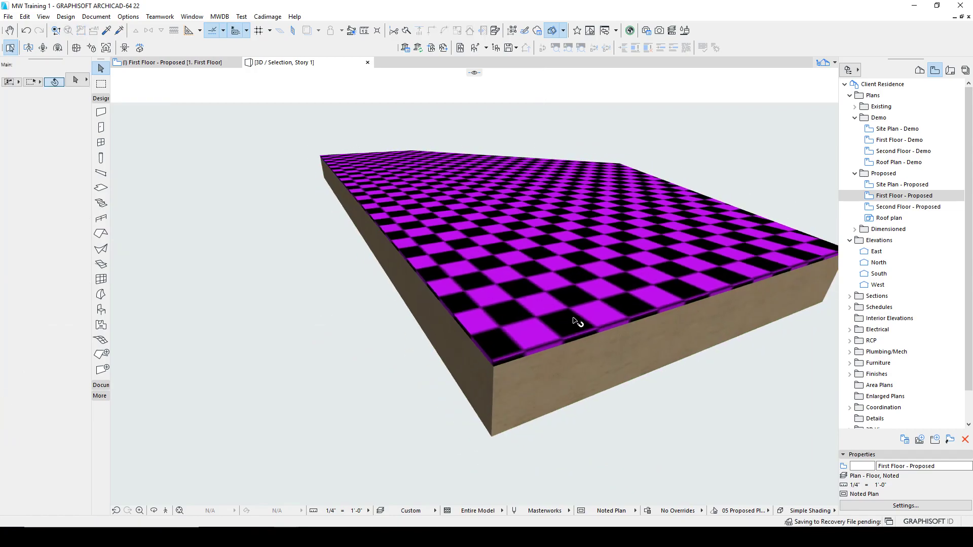
Insert a node on the slab's near short edge and place it inside the slab to form a V-shaped notch.
{"action": "left_click", "coordinate": [573, 319]}
{"action": "left_click", "coordinate": [566, 339]}
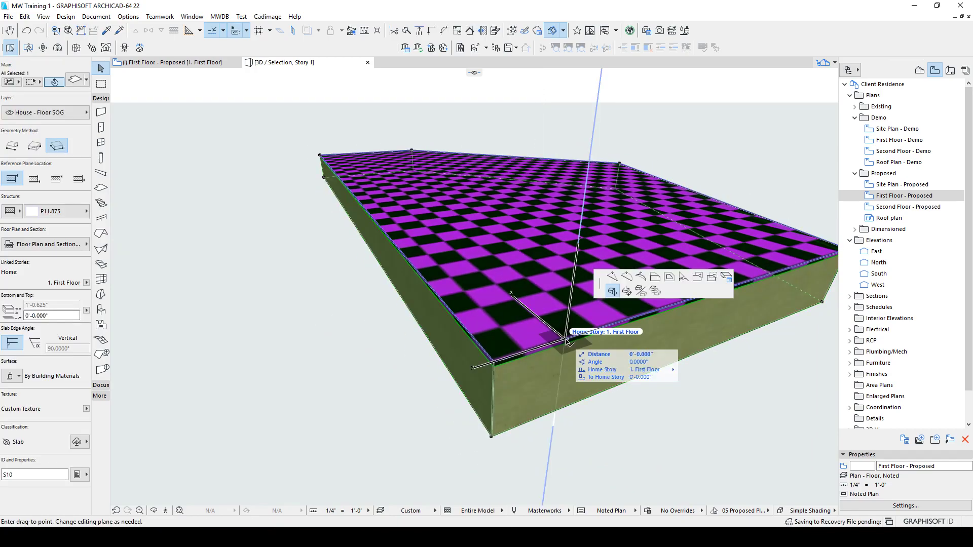
{"action": "left_click", "coordinate": [624, 290]}
{"action": "left_click", "coordinate": [578, 246]}
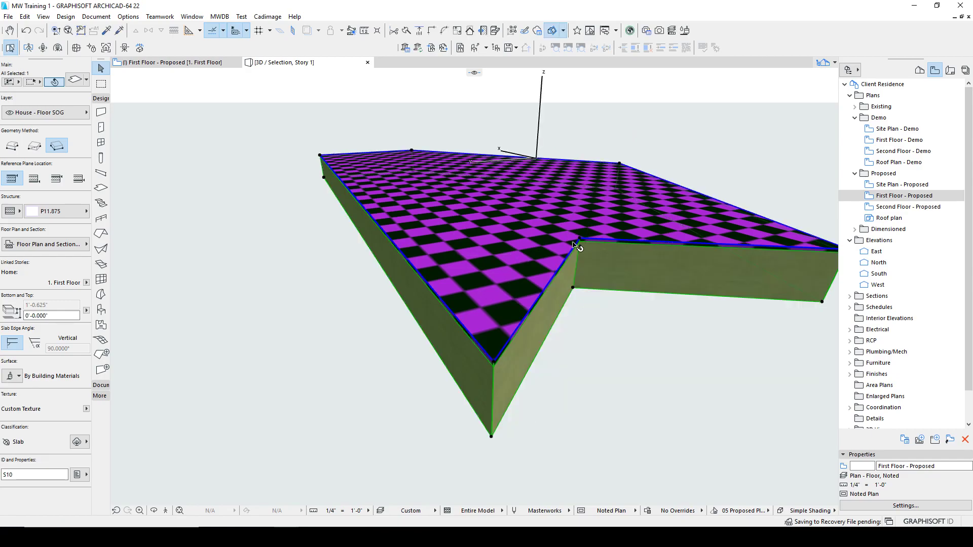
Insert another node on the longer side of the notch and pull it outward to narrow the opening.
{"action": "left_click", "coordinate": [599, 240]}
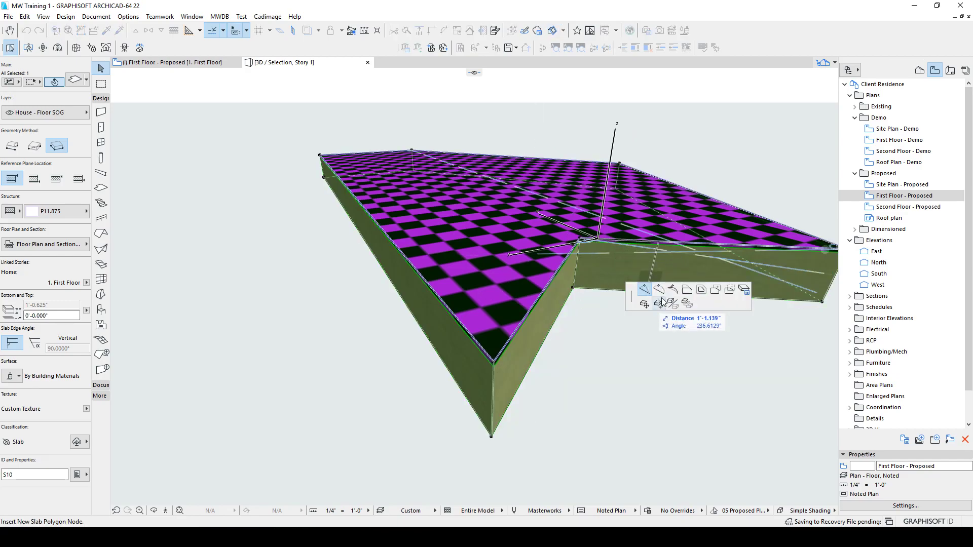
{"action": "left_click", "coordinate": [644, 289]}
{"action": "left_click", "coordinate": [653, 318]}
{"action": "left_click", "coordinate": [646, 309]}
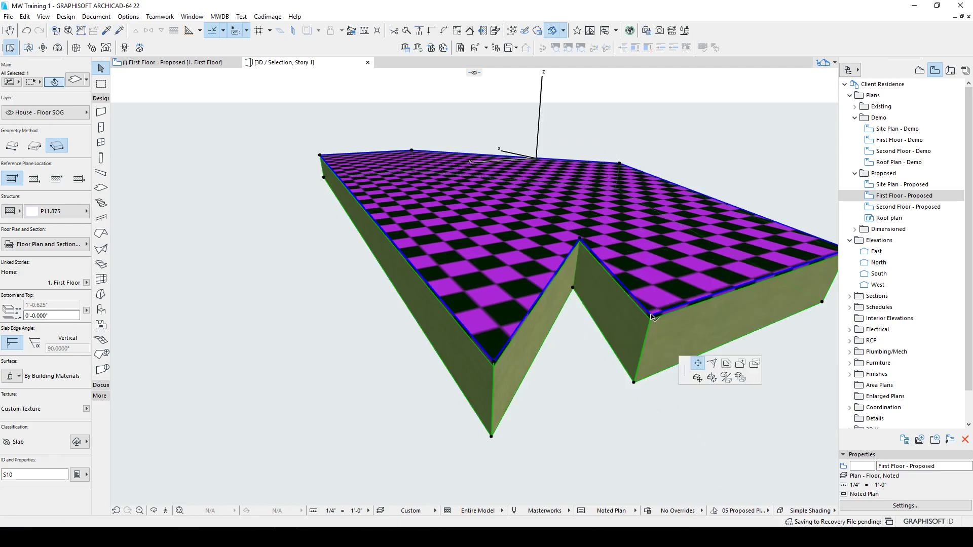
{"action": "left_click", "coordinate": [739, 364]}
{"action": "left_click", "coordinate": [671, 233]}
{"action": "left_click", "coordinate": [655, 221]}
{"action": "left_click", "coordinate": [695, 254]}
{"action": "scroll", "coordinate": [712, 240], "scroll_direction": "down", "scroll_amount": 2}
{"action": "middle_click_drag", "start_coordinate": [712, 240], "coordinate": [644, 213]}
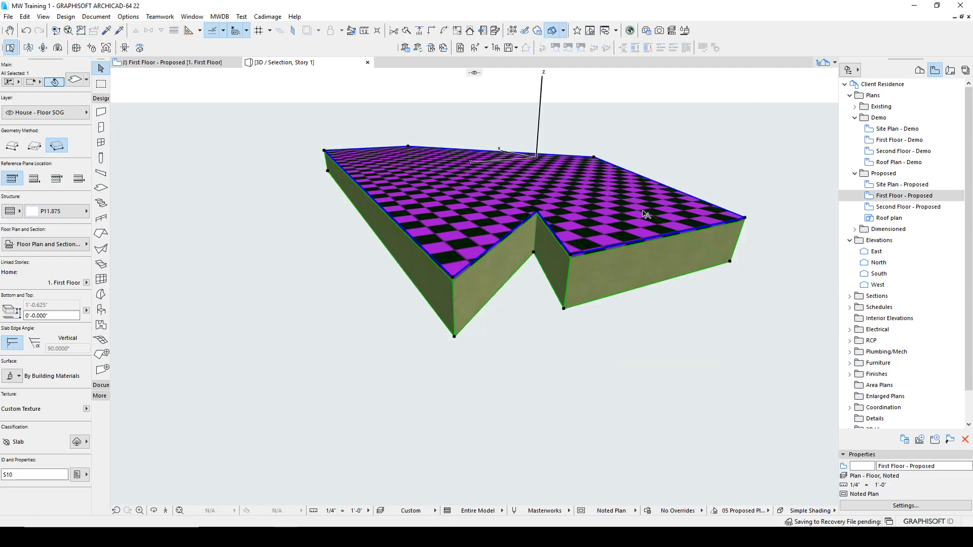
{"action": "middle_click_drag", "start_coordinate": [545, 229], "coordinate": [511, 276]}
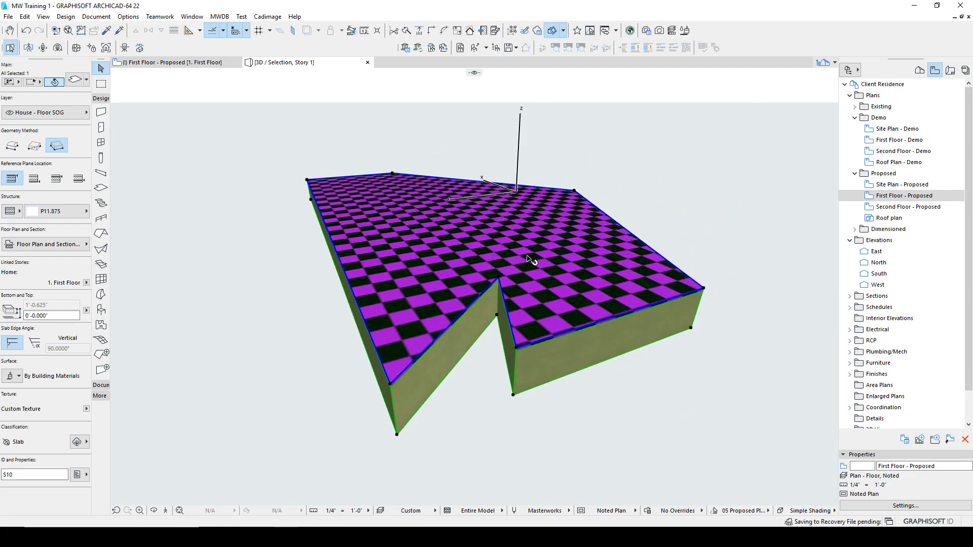
{"action": "left_click", "coordinate": [527, 260]}
{"action": "key", "text": "Escape"}
{"action": "key", "text": "Escape"}
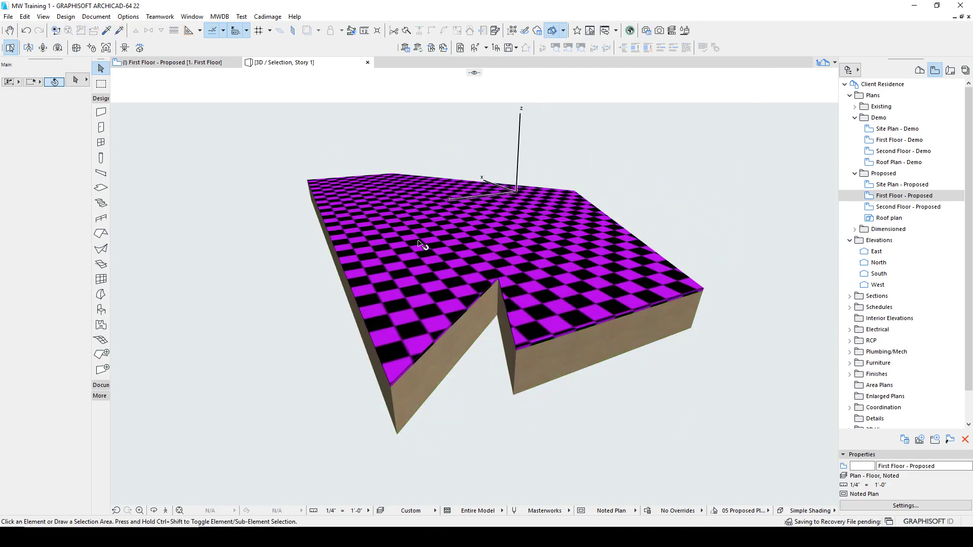
Return to the First Floor - Proposed plan and cut a rotated rectangular hole through the notched slab with the Slab tool.
{"action": "left_click", "coordinate": [200, 65]}
{"action": "key", "text": "Escape"}
{"action": "left_click", "coordinate": [495, 305]}
{"action": "scroll", "coordinate": [490, 315], "scroll_direction": "up", "scroll_amount": 3}
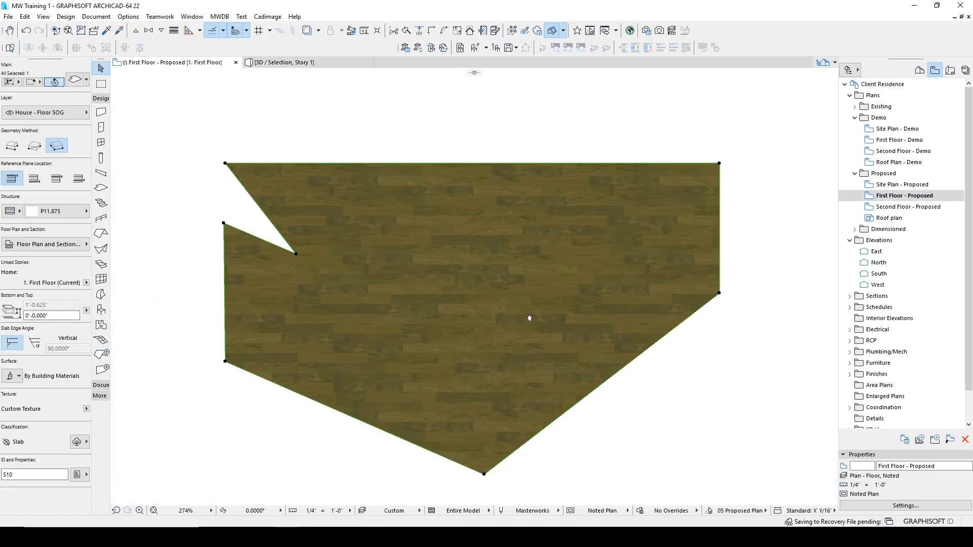
{"action": "scroll", "coordinate": [527, 318], "scroll_direction": "up", "scroll_amount": 1}
{"action": "middle_click_drag", "start_coordinate": [528, 319], "coordinate": [502, 312]}
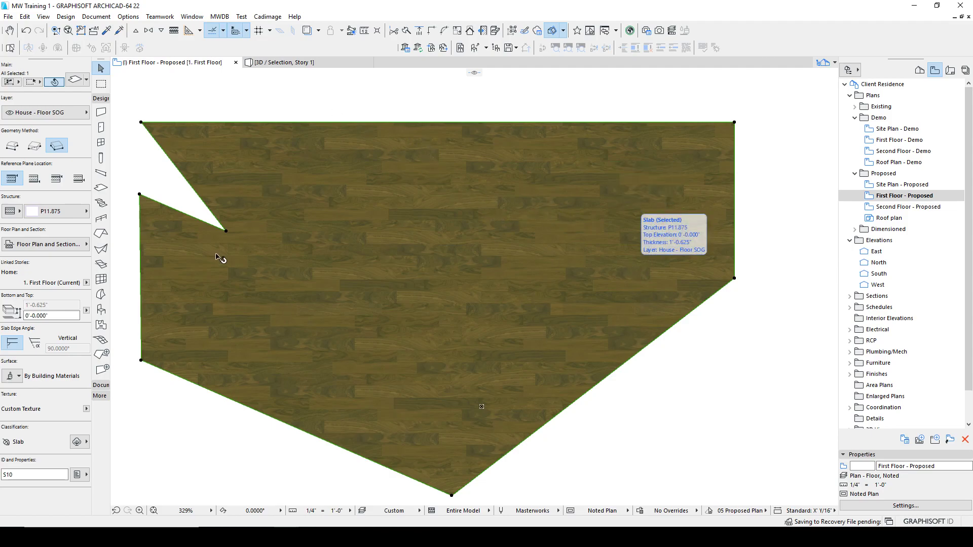
{"action": "left_click", "coordinate": [101, 187]}
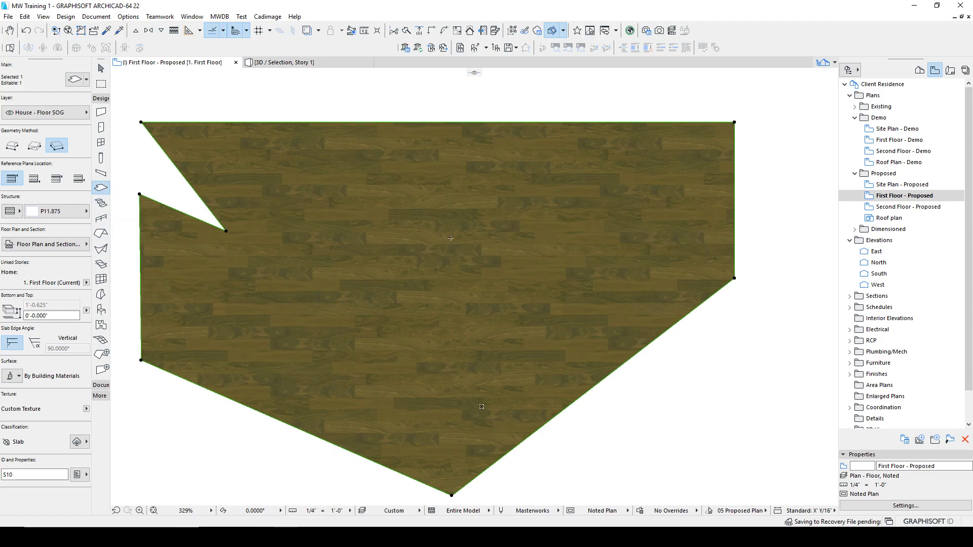
{"action": "left_click", "coordinate": [469, 209]}
{"action": "left_click", "coordinate": [521, 336]}
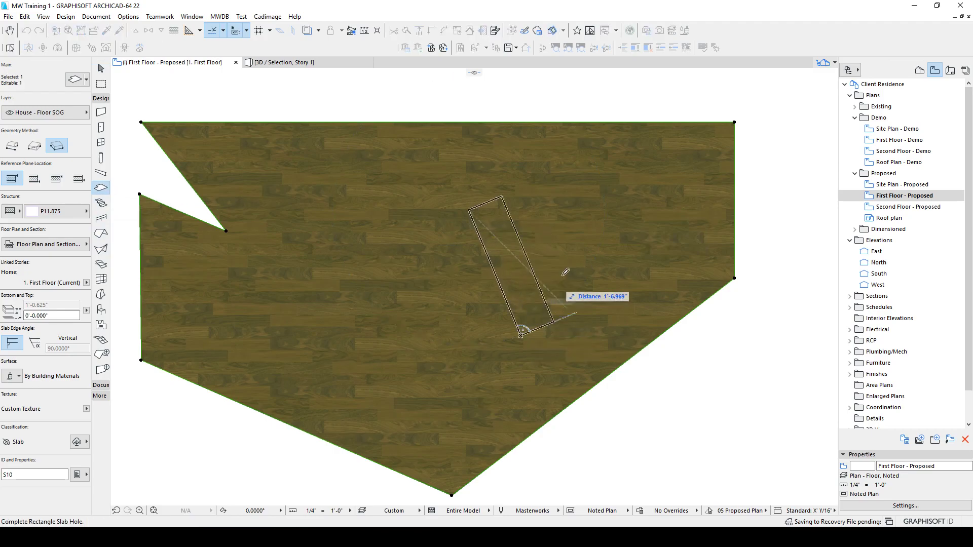
{"action": "left_click", "coordinate": [593, 192]}
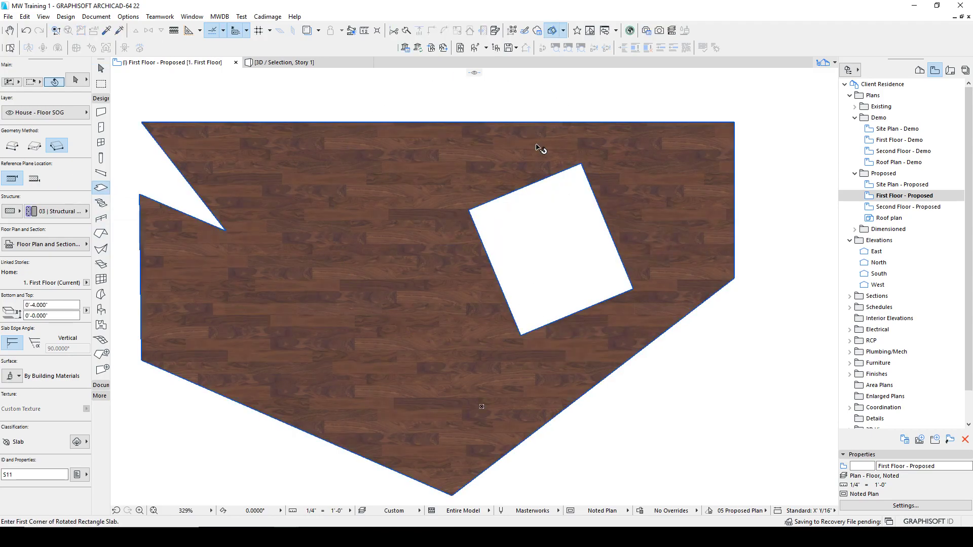
Select and delete the slab's rotated rectangular hole, and undo the deletion.
{"action": "scroll", "coordinate": [454, 311], "scroll_direction": "down", "scroll_amount": 5}
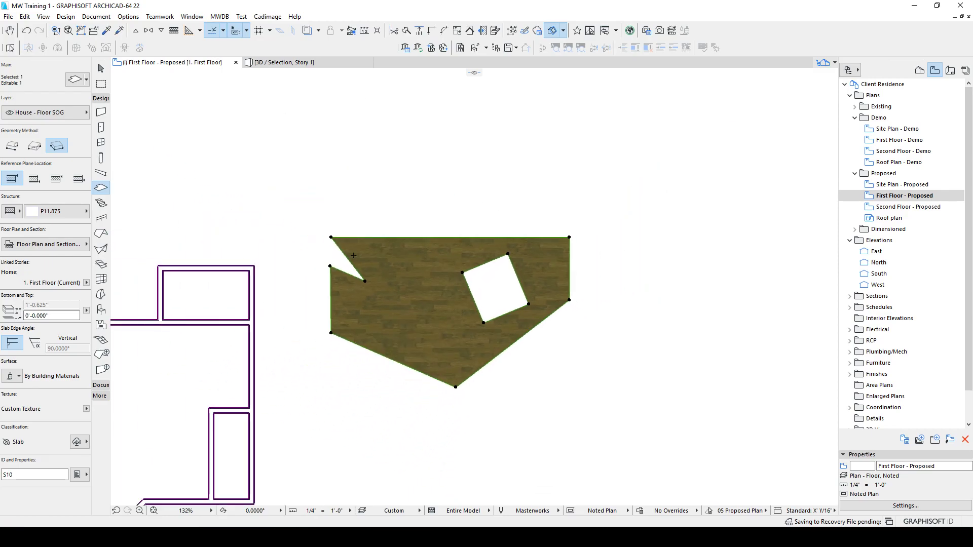
{"action": "scroll", "coordinate": [528, 299], "scroll_direction": "up", "scroll_amount": 4}
{"action": "key", "text": "Escape"}
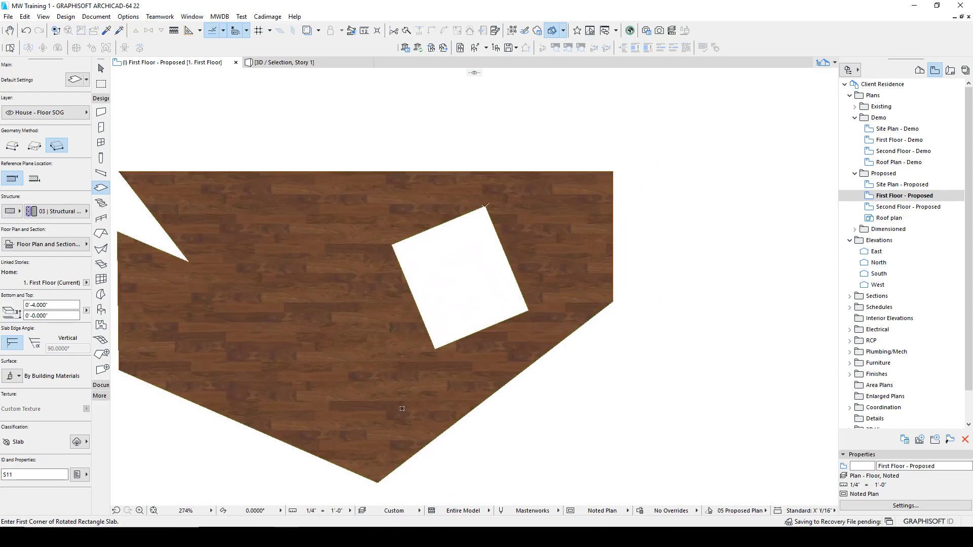
{"action": "left_click", "coordinate": [502, 209], "text": "shift"}
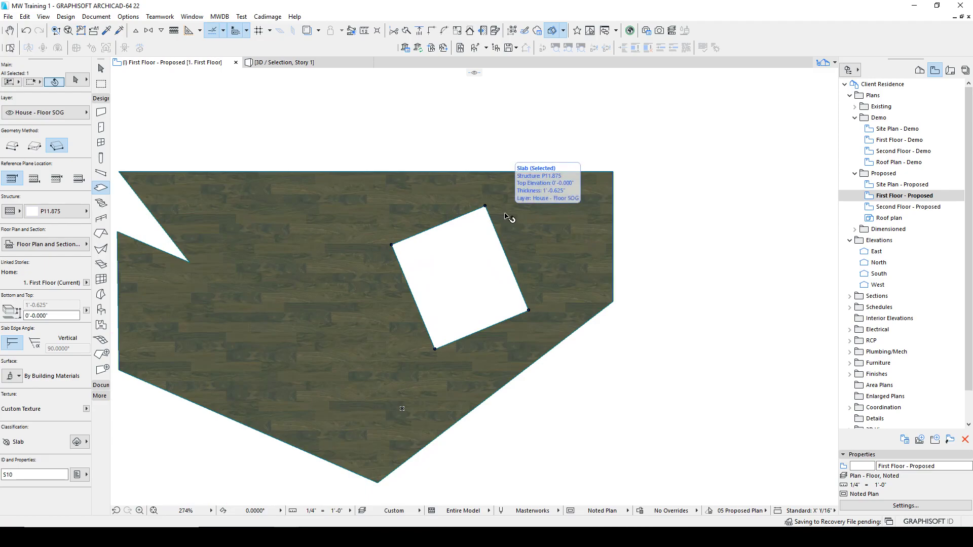
{"action": "key", "text": "ctrl+z"}
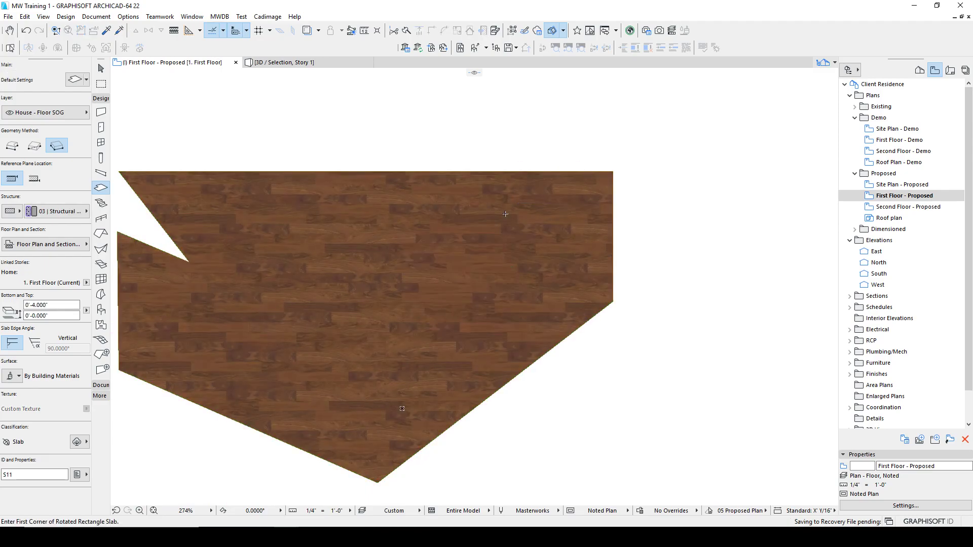
{"action": "key", "text": "ctrl+z"}
{"action": "key", "text": "Escape"}
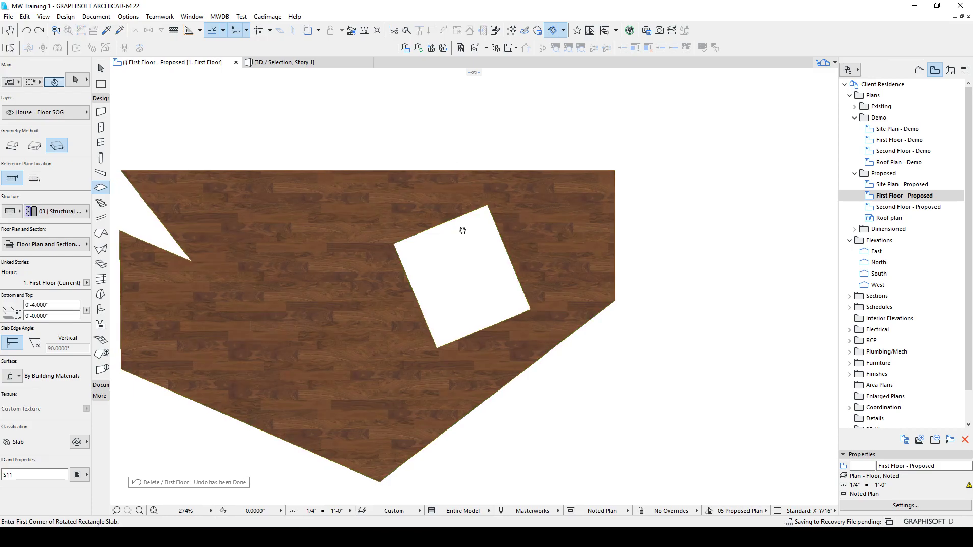
Show the complete slab in 3D, view its hole and notch from above, and return to the plan.
{"action": "middle_click_drag", "start_coordinate": [461, 230], "coordinate": [600, 229]}
{"action": "key", "text": "ctrl+a"}
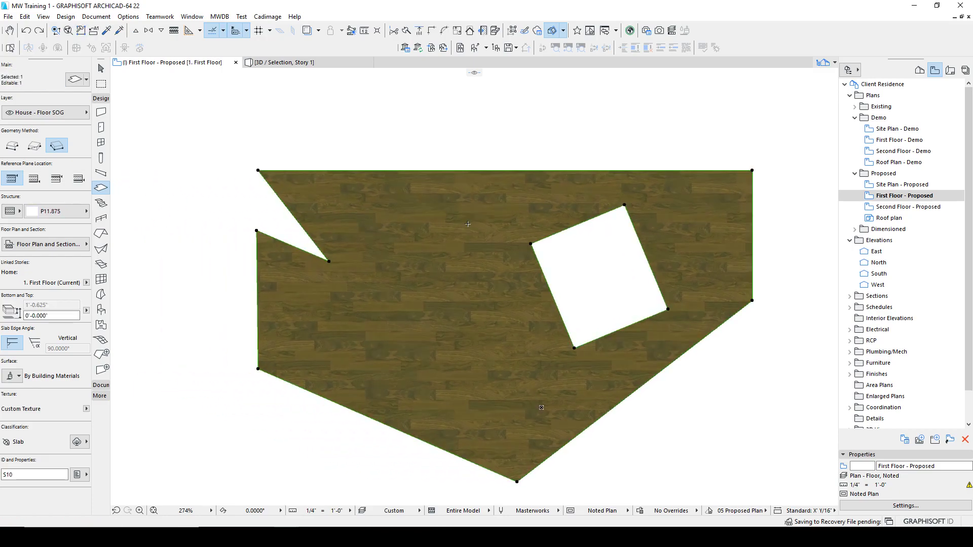
{"action": "key", "text": "F5"}
{"action": "middle_click_drag", "start_coordinate": [451, 238], "coordinate": [411, 229], "text": "shift"}
{"action": "key", "text": "Escape"}
{"action": "key", "text": "F2"}
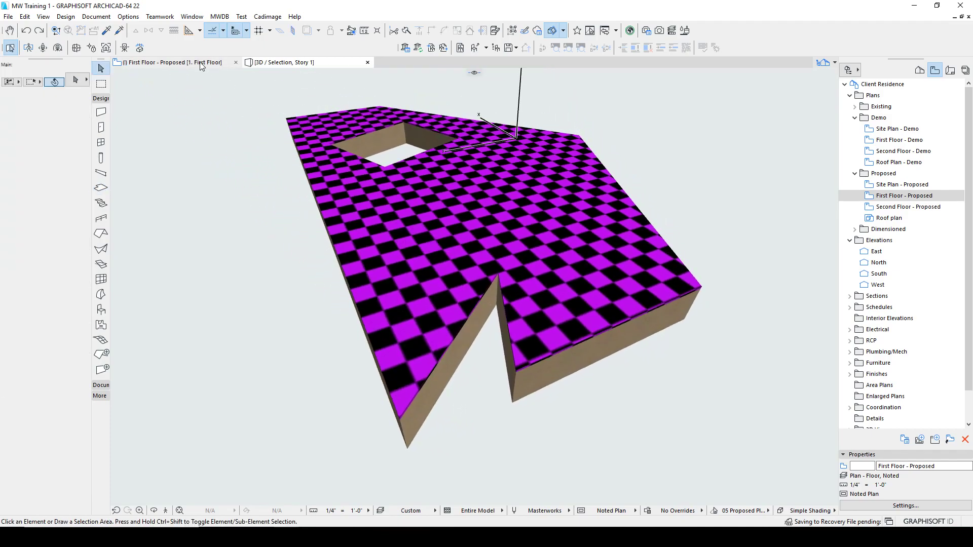
{"action": "left_click", "coordinate": [500, 171]}
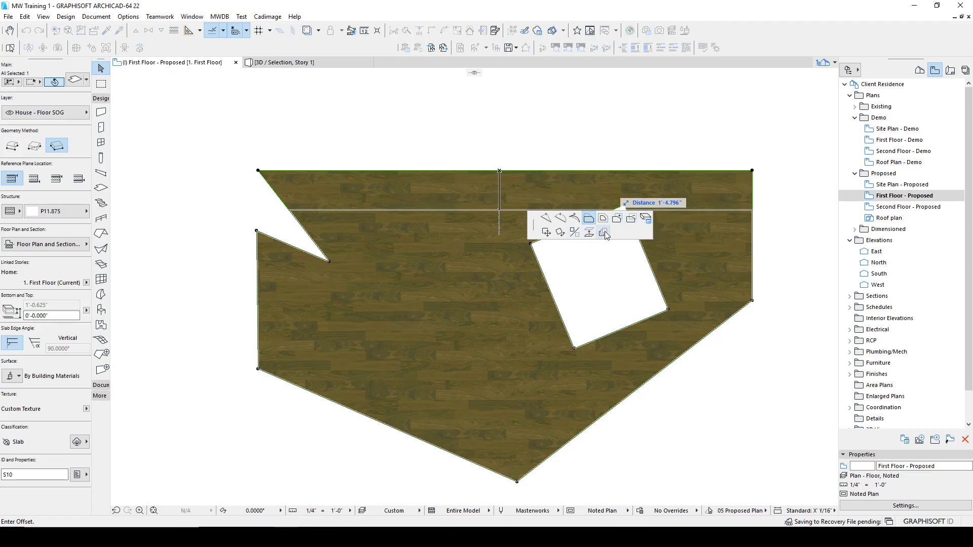
{"action": "key", "text": "Escape"}
{"action": "key", "text": "Escape"}
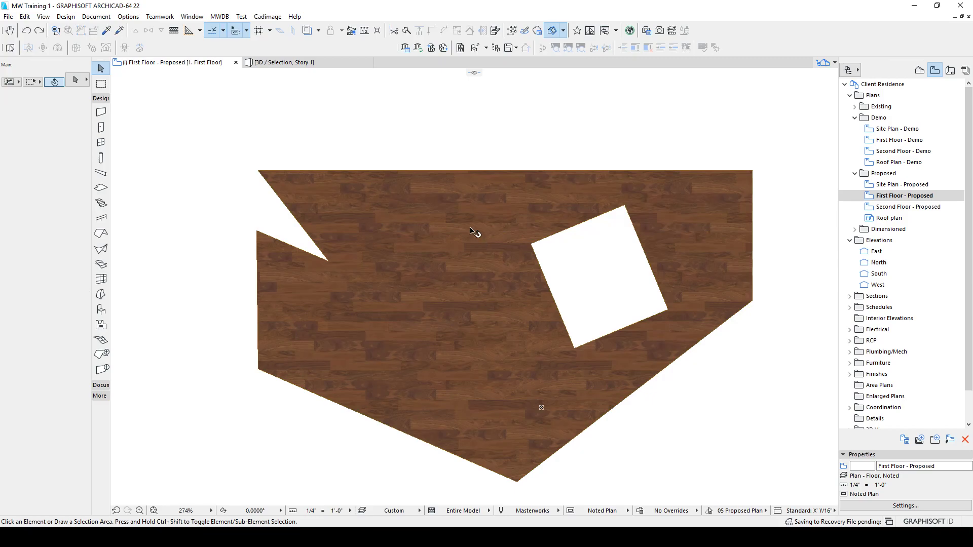
Return to the 3D view and drag a copy of the slab straight up, about 1'-10" above the original.
{"action": "left_click", "coordinate": [329, 62]}
{"action": "scroll", "coordinate": [433, 212], "scroll_direction": "down", "scroll_amount": 5}
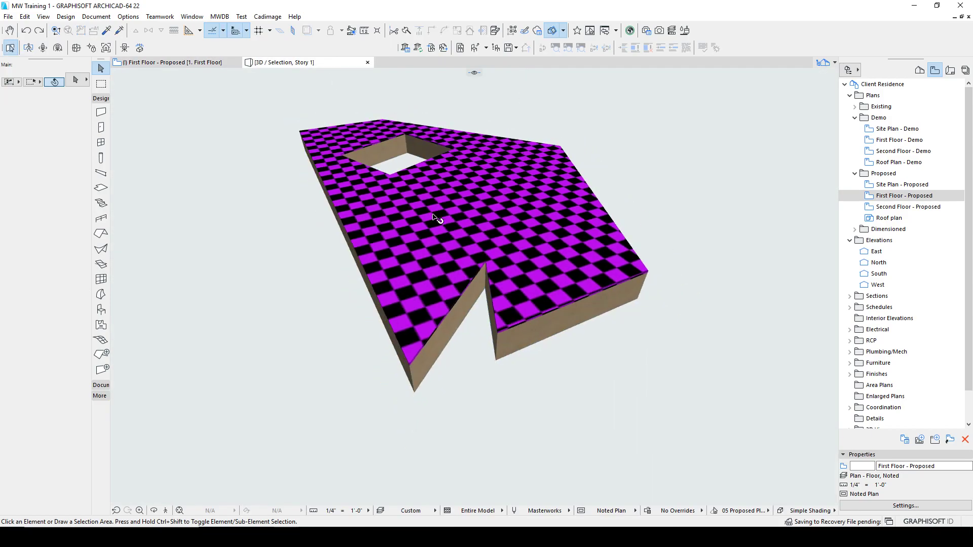
{"action": "left_click", "coordinate": [426, 224]}
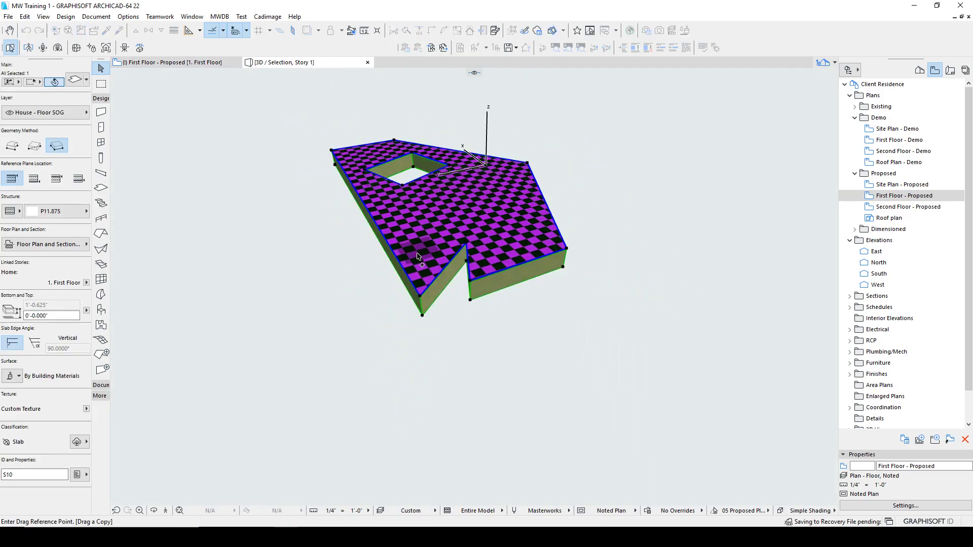
{"action": "left_click", "coordinate": [421, 296]}
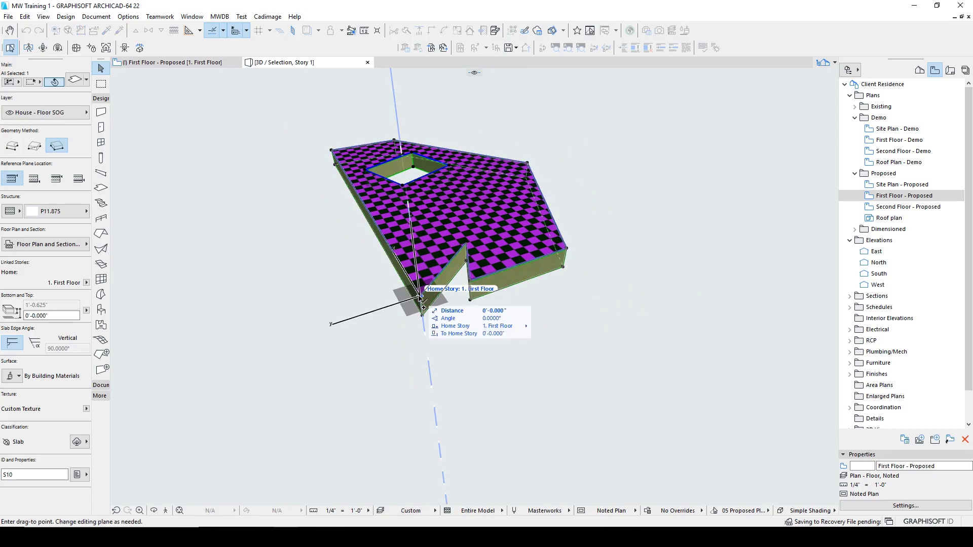
{"action": "left_click", "coordinate": [421, 270]}
{"action": "key", "text": "Escape"}
{"action": "left_click_drag", "start_coordinate": [442, 210], "coordinate": [403, 288]}
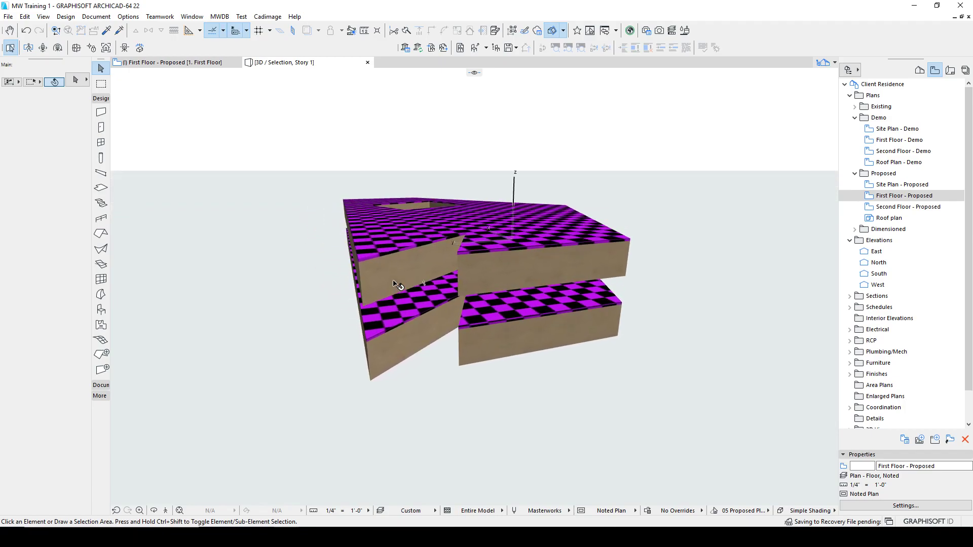
Elevate the upper slab copy by 2'.
{"action": "left_click", "coordinate": [394, 281]}
{"action": "key", "text": "ctrl+9"}
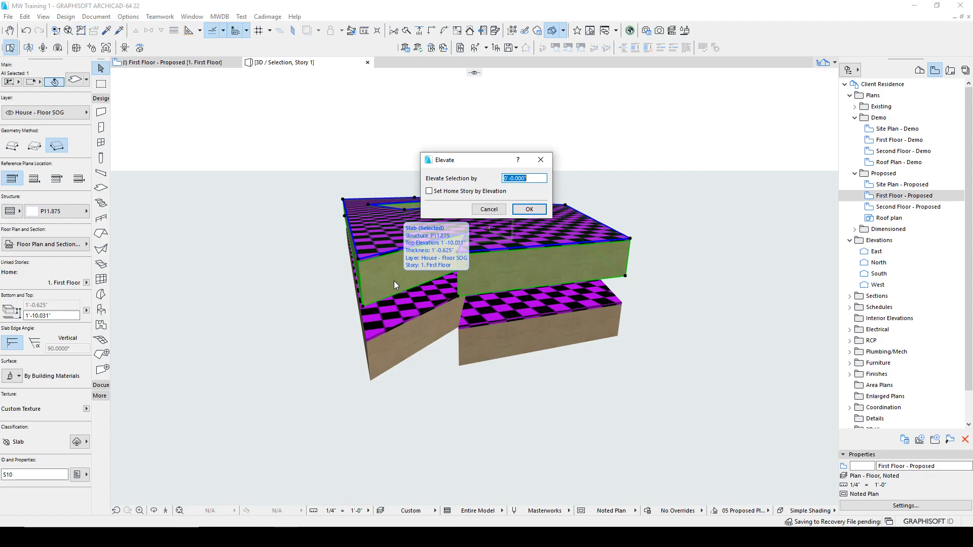
{"action": "type", "text": "2"}
{"action": "left_click", "coordinate": [522, 211]}
{"action": "key", "text": "Escape"}
Lower the upper slab copy by 3" with Elevate and view the two stacked slabs from the side.
{"action": "left_click", "coordinate": [412, 173]}
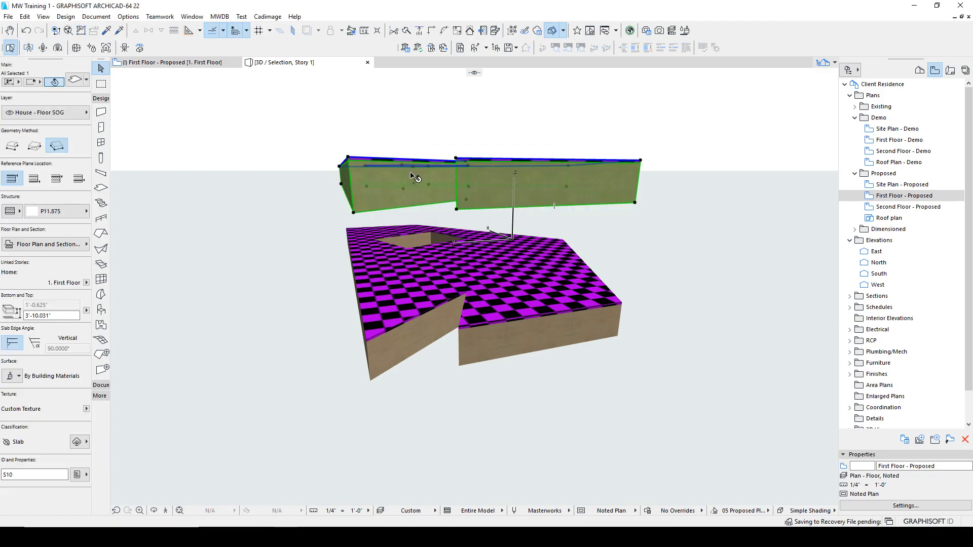
{"action": "key", "text": "ctrl+9"}
{"action": "type", "text": "-3'"}
{"action": "key", "text": "Return"}
{"action": "key", "text": "Escape"}
{"action": "left_click", "coordinate": [393, 189]}
{"action": "middle_click_drag", "start_coordinate": [394, 189], "coordinate": [548, 248], "text": "shift"}
{"action": "key", "text": "Escape"}
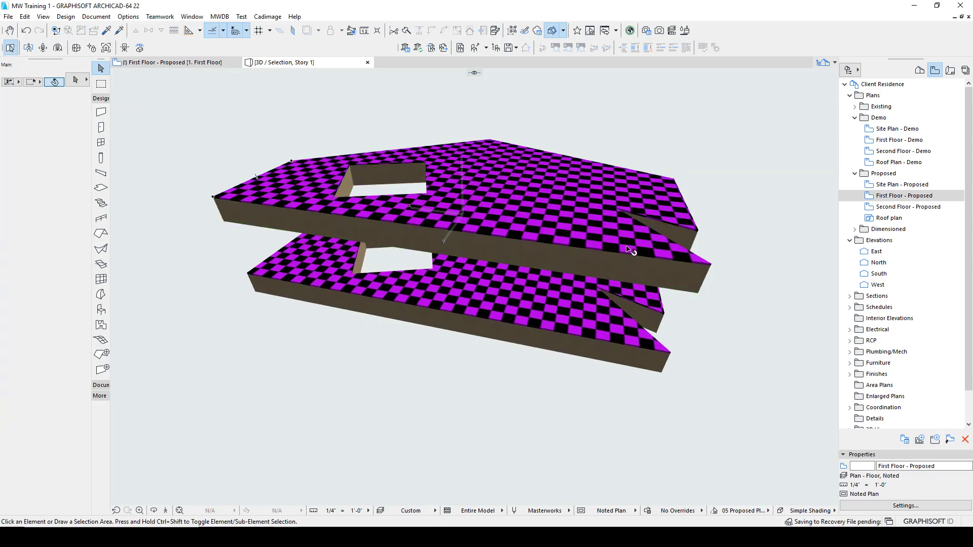
Delete the raised slab copy and the original slab beneath it.
{"action": "mouse_move", "coordinate": [587, 255]}
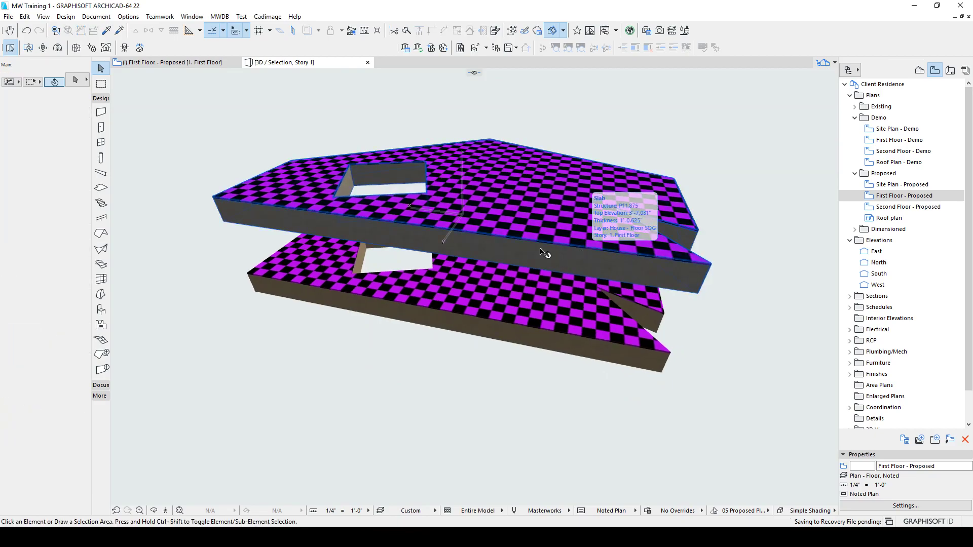
{"action": "left_click", "coordinate": [541, 169]}
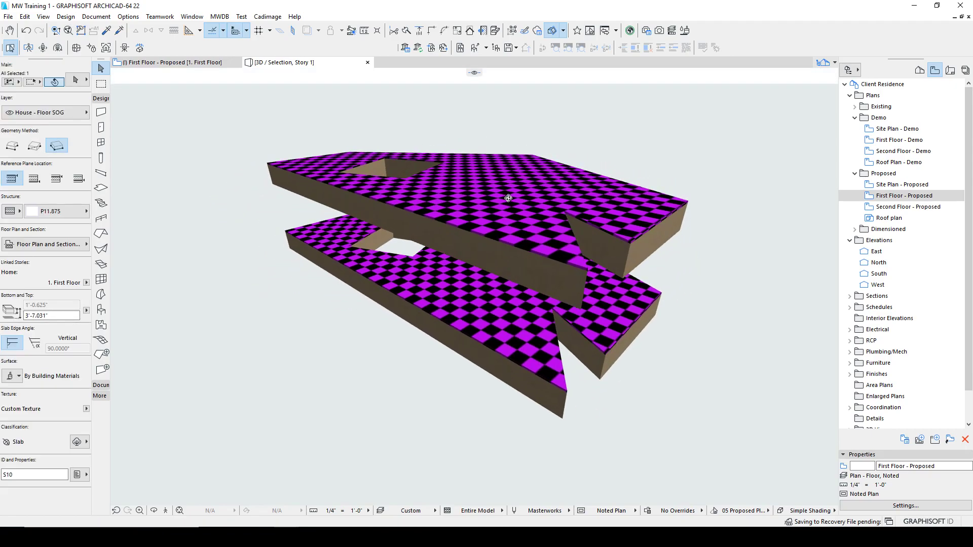
{"action": "key", "text": "Delete"}
{"action": "left_click", "coordinate": [494, 256]}
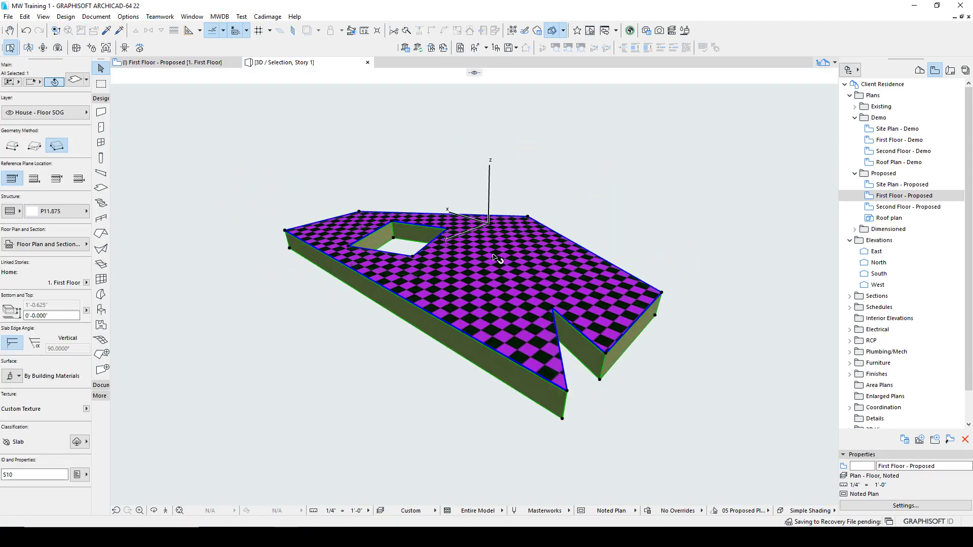
{"action": "key", "text": "Delete"}
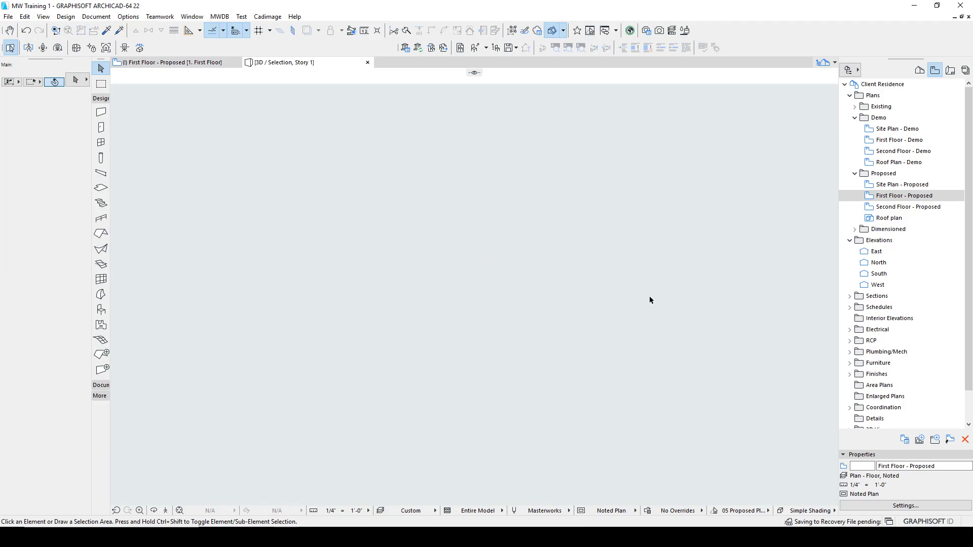
Return to the First Floor - Proposed plan and create a floor slab from the outer wall outline using the Slab tool's Magic Wand.
{"action": "key", "text": "F2"}
{"action": "scroll", "coordinate": [323, 223], "scroll_direction": "down", "scroll_amount": 8}
{"action": "scroll", "coordinate": [215, 203], "scroll_direction": "up", "scroll_amount": 7}
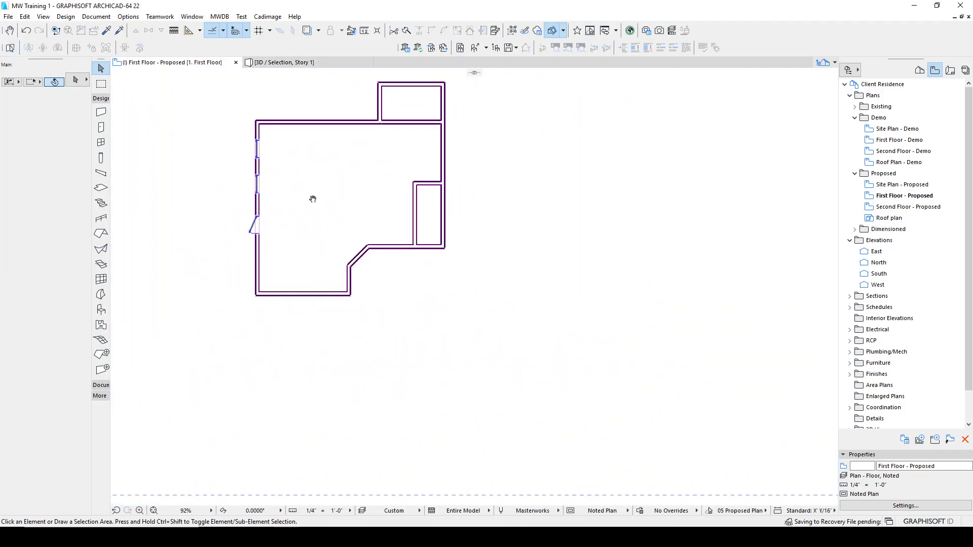
{"action": "scroll", "coordinate": [354, 189], "scroll_direction": "up", "scroll_amount": 3}
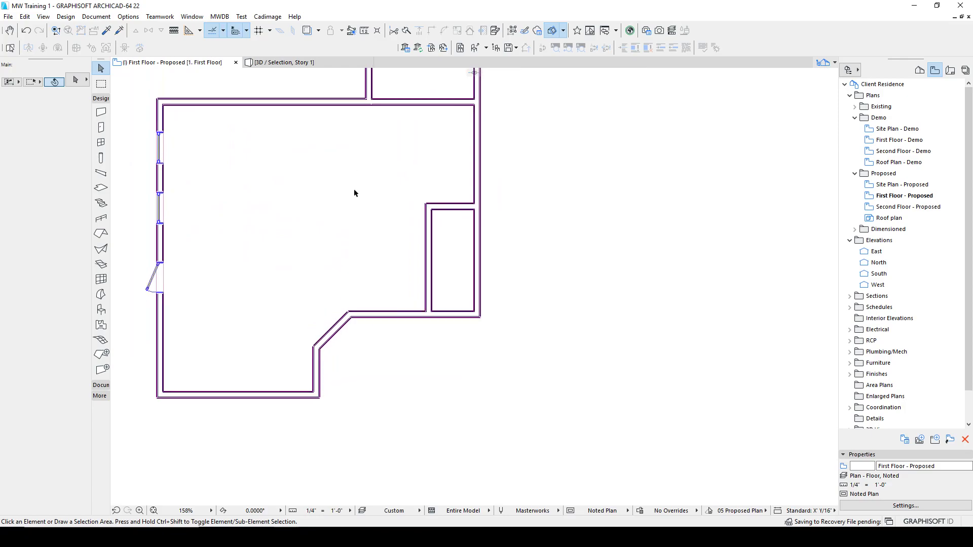
{"action": "left_click", "coordinate": [109, 191]}
{"action": "scroll", "coordinate": [307, 252], "scroll_direction": "up", "scroll_amount": 10}
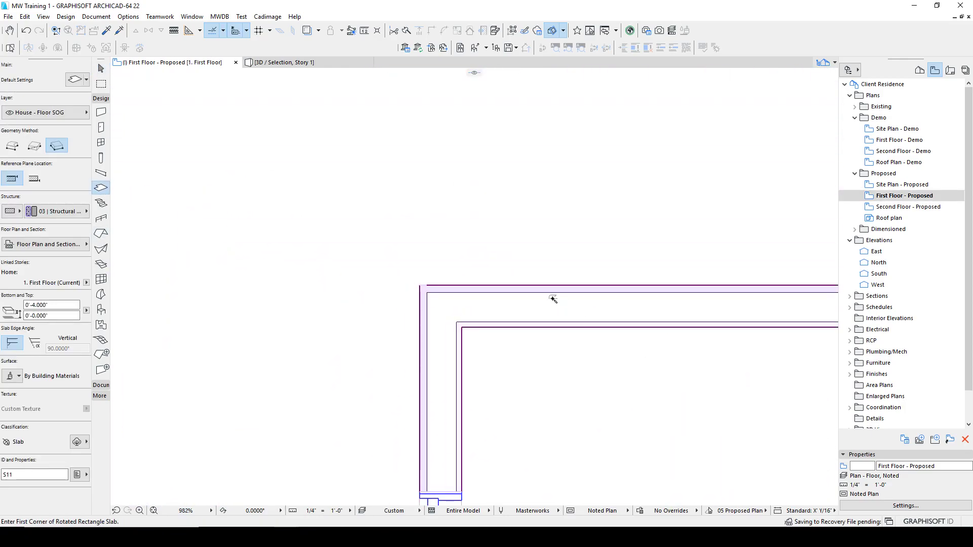
{"action": "scroll", "coordinate": [525, 294], "scroll_direction": "down", "scroll_amount": 8}
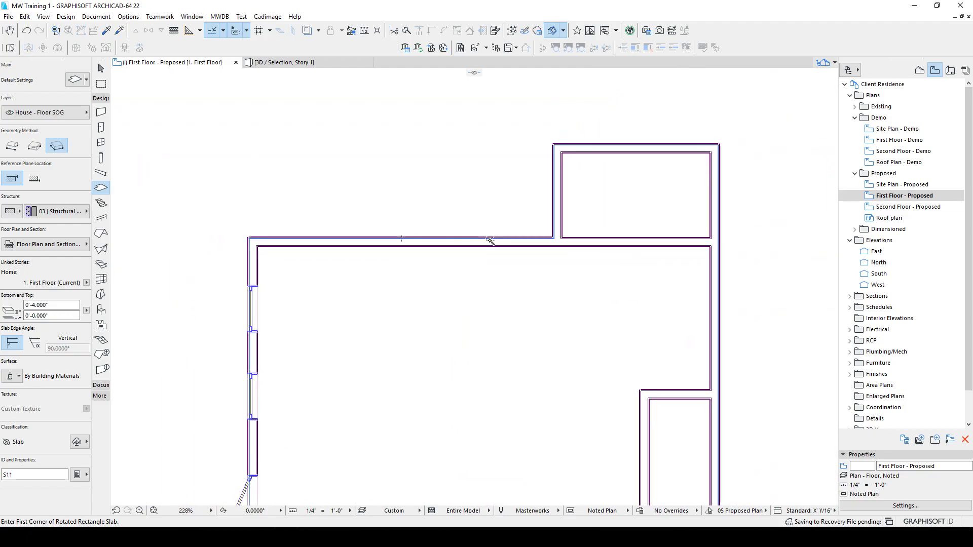
{"action": "left_click", "coordinate": [490, 240]}
{"action": "middle_click_drag", "start_coordinate": [506, 308], "coordinate": [468, 211]}
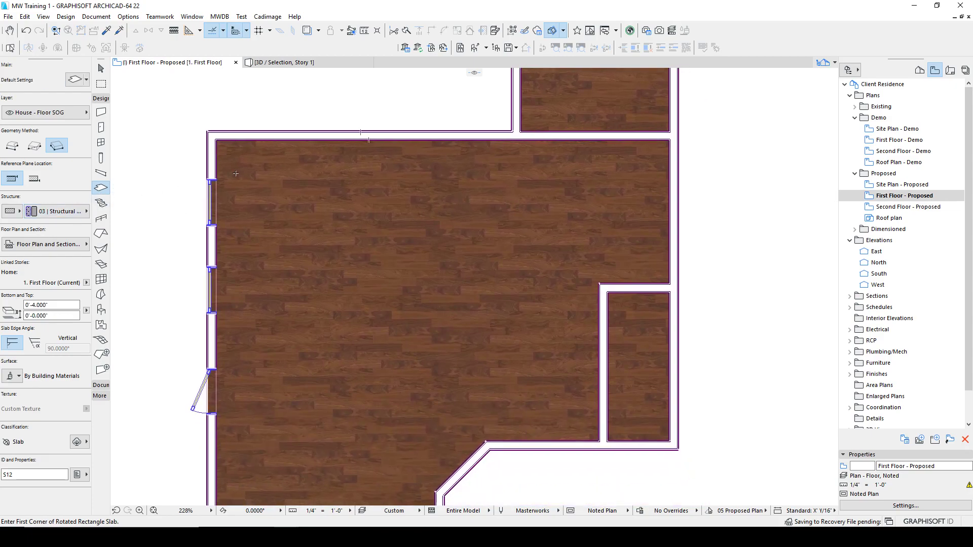
Show the whole model in 3D and delete the large slab floating above the house.
{"action": "key", "text": "ctrl+F5"}
{"action": "middle_click_drag", "start_coordinate": [456, 218], "coordinate": [445, 173], "text": "shift"}
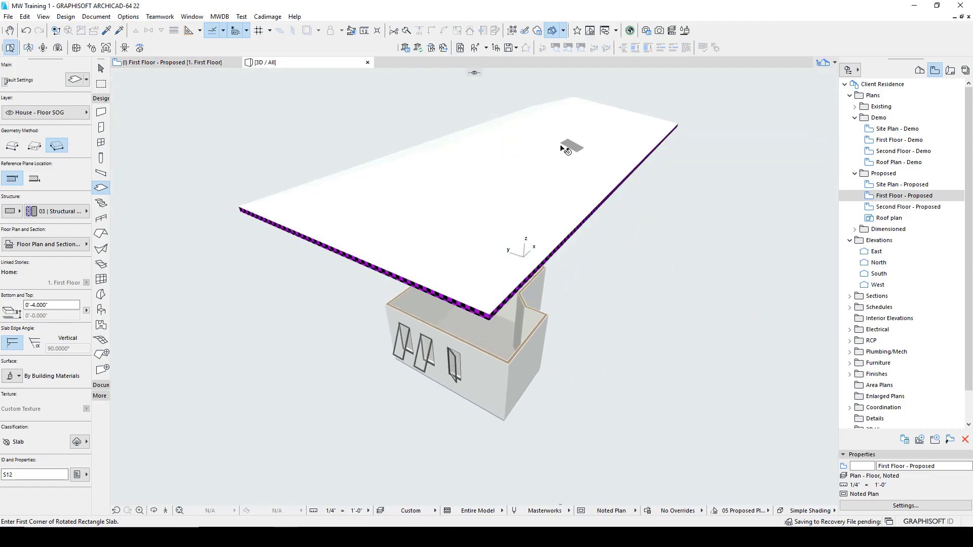
{"action": "left_click", "coordinate": [544, 148], "text": "shift"}
{"action": "key", "text": "Delete"}
Select the new floor slab beneath the walls and set its thickness to 8".
{"action": "middle_click_drag", "start_coordinate": [518, 258], "coordinate": [549, 128], "text": "shift"}
{"action": "scroll", "coordinate": [526, 253], "scroll_direction": "up", "scroll_amount": 5}
{"action": "middle_click_drag", "start_coordinate": [525, 255], "coordinate": [387, 254], "text": "shift"}
{"action": "left_click", "coordinate": [439, 266]}
{"action": "middle_click_drag", "start_coordinate": [439, 266], "coordinate": [474, 406], "text": "shift"}
{"action": "scroll", "coordinate": [474, 456], "scroll_direction": "up", "scroll_amount": 3}
{"action": "middle_click_drag", "start_coordinate": [474, 457], "coordinate": [583, 345], "text": "shift"}
{"action": "middle_click_drag", "start_coordinate": [617, 310], "coordinate": [514, 83], "text": "shift"}
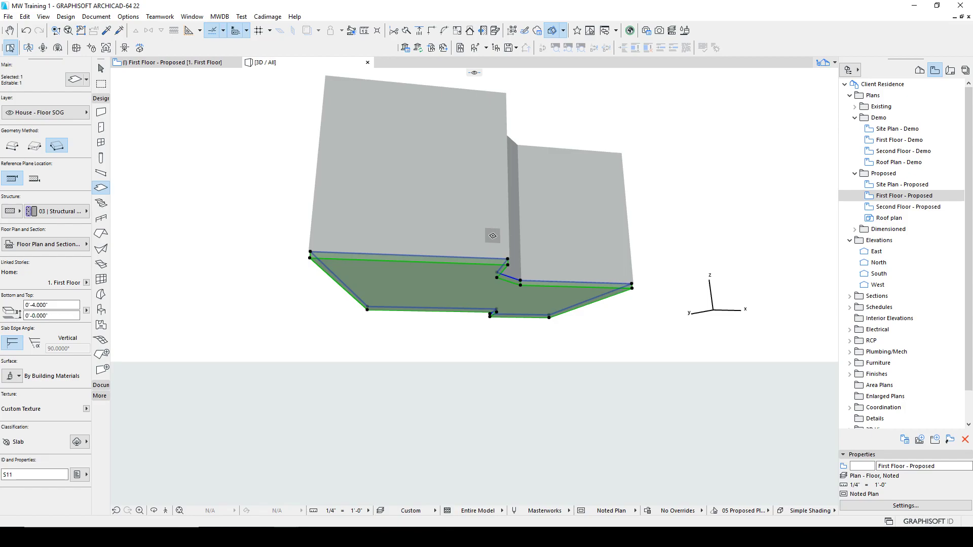
{"action": "left_click", "coordinate": [72, 304]}
{"action": "type", "text": "8"}
{"action": "key", "text": "Return"}
{"action": "key", "text": "Escape"}
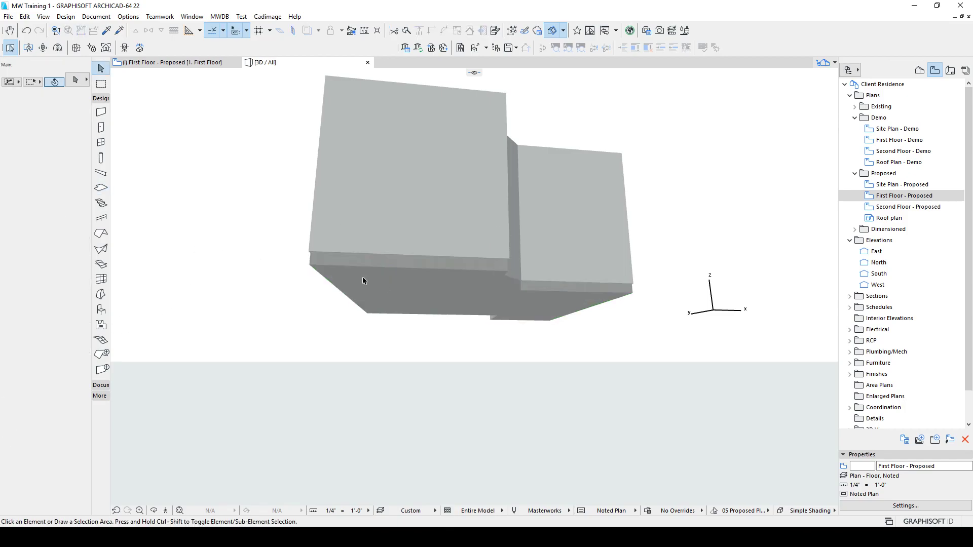
Examine how the thickened floor slab meets the exterior walls around the house, and view the interior from above.
{"action": "middle_click_drag", "start_coordinate": [489, 284], "coordinate": [429, 239], "text": "shift"}
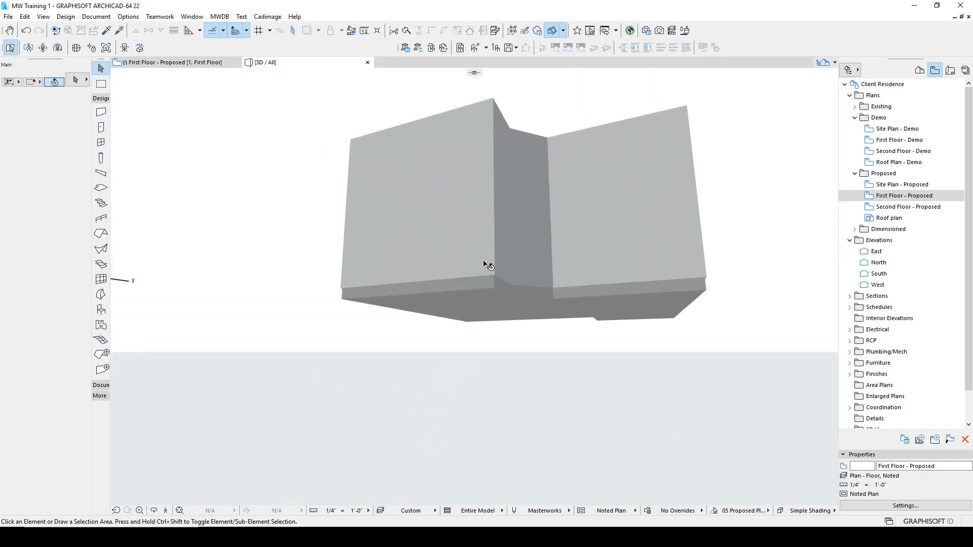
{"action": "scroll", "coordinate": [307, 289], "scroll_direction": "up", "scroll_amount": 5}
{"action": "scroll", "coordinate": [317, 306], "scroll_direction": "up", "scroll_amount": 3}
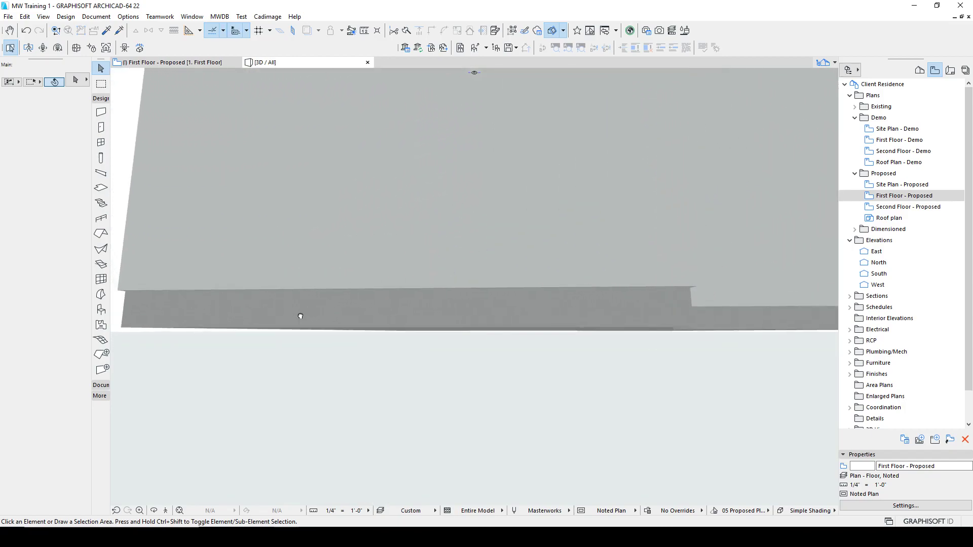
{"action": "middle_click_drag", "start_coordinate": [289, 317], "coordinate": [466, 336], "text": "shift"}
{"action": "middle_click_drag", "start_coordinate": [406, 321], "coordinate": [540, 348], "text": "shift"}
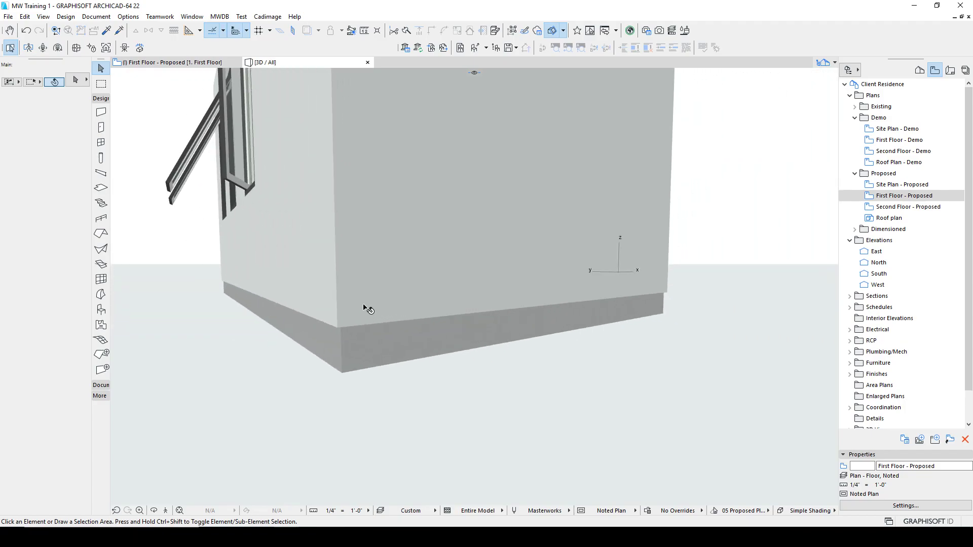
{"action": "scroll", "coordinate": [405, 324], "scroll_direction": "down", "scroll_amount": 4}
{"action": "left_click", "coordinate": [408, 339]}
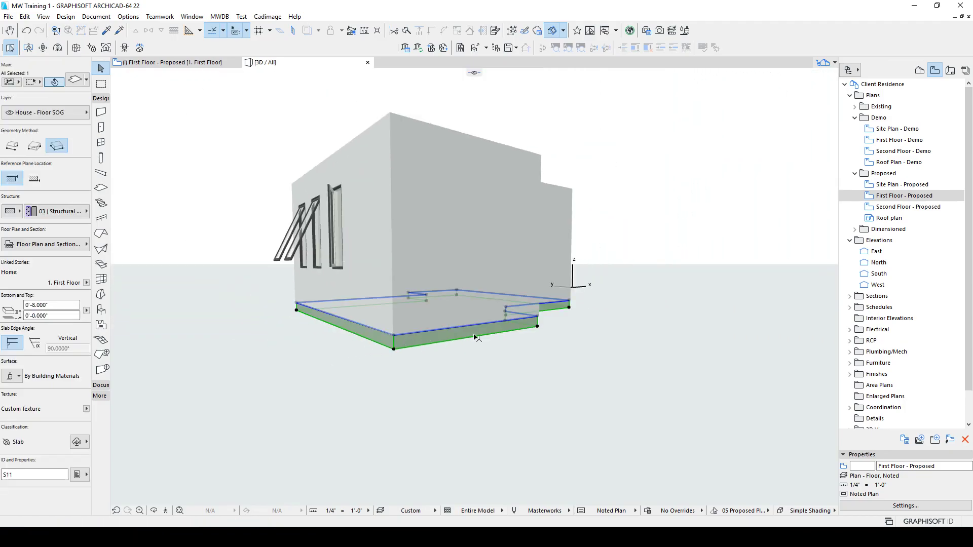
{"action": "left_click", "coordinate": [660, 363]}
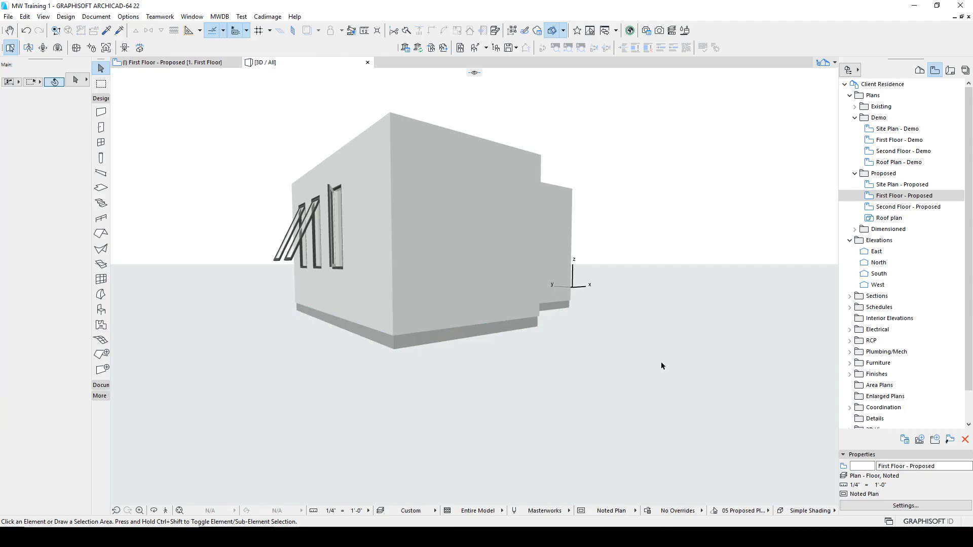
{"action": "middle_click_drag", "start_coordinate": [569, 332], "coordinate": [393, 347], "text": "shift"}
{"action": "scroll", "coordinate": [391, 344], "scroll_direction": "up", "scroll_amount": 3}
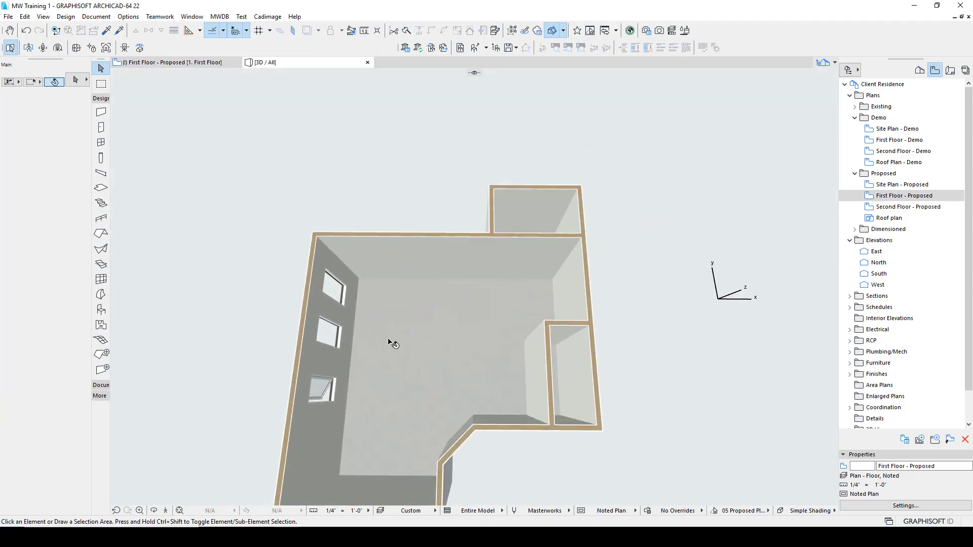
Return to the First Floor - Proposed plan, select the floor slab, and hide its layer.
{"action": "key", "text": "F2"}
{"action": "scroll", "coordinate": [373, 230], "scroll_direction": "up", "scroll_amount": 2}
{"action": "left_click", "coordinate": [329, 203]}
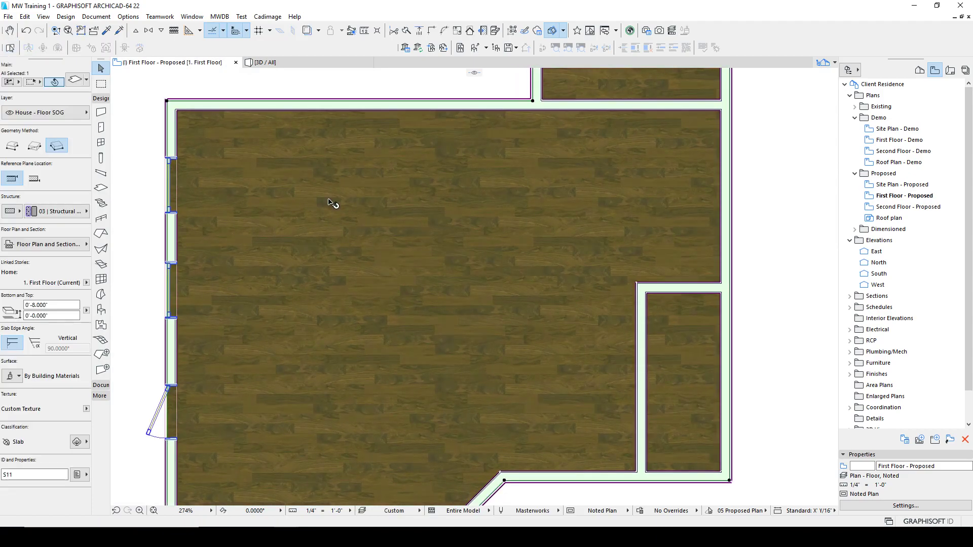
{"action": "mouse_move", "coordinate": [332, 203]}
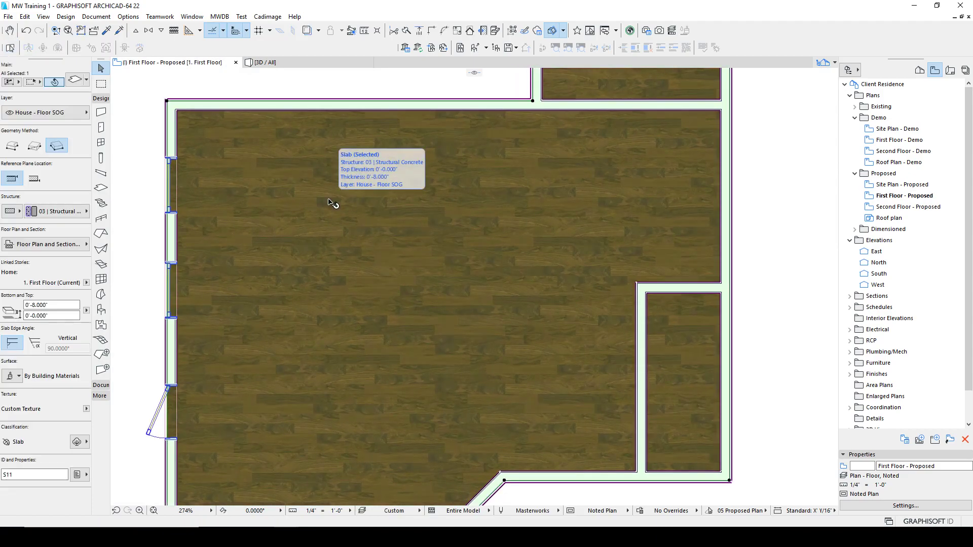
{"action": "right_click", "coordinate": [273, 90]}
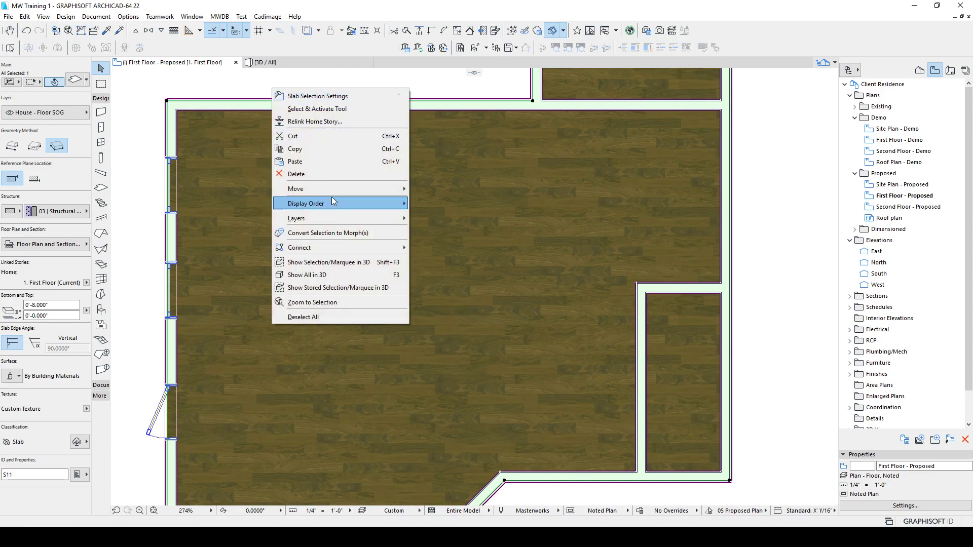
{"action": "mouse_move", "coordinate": [309, 216]}
{"action": "left_click", "coordinate": [434, 231]}
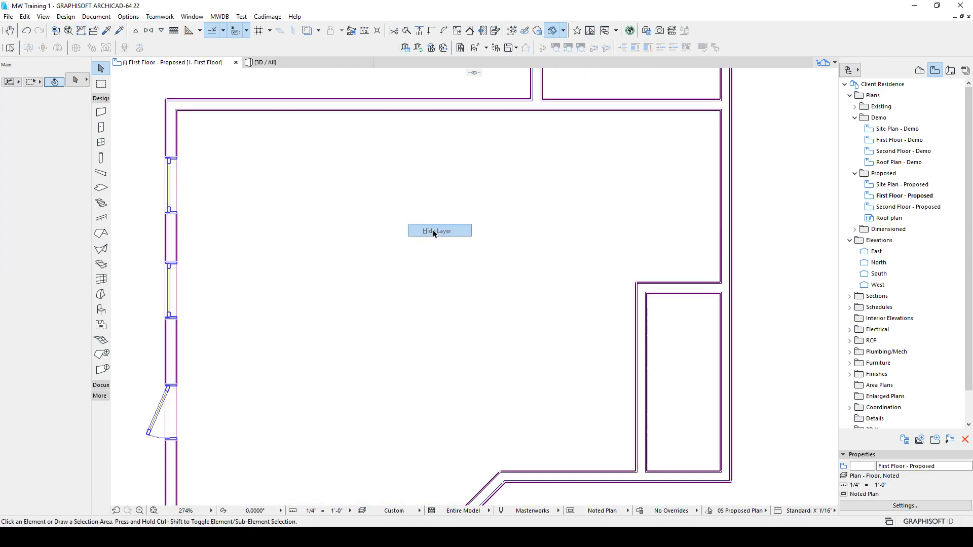
Set the Slab tool to the House - Furniture layer with the rectangular geometry method.
{"action": "left_click", "coordinate": [100, 188]}
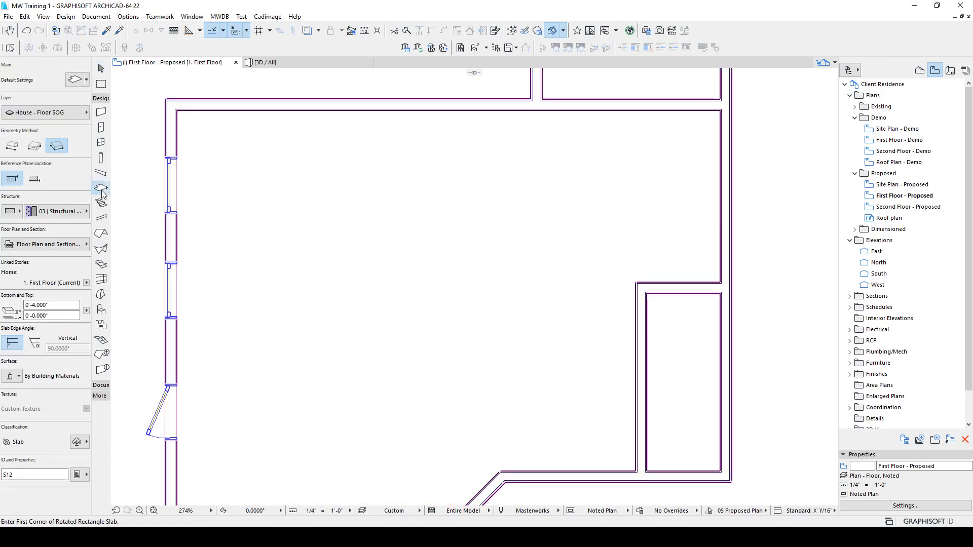
{"action": "left_click", "coordinate": [56, 113]}
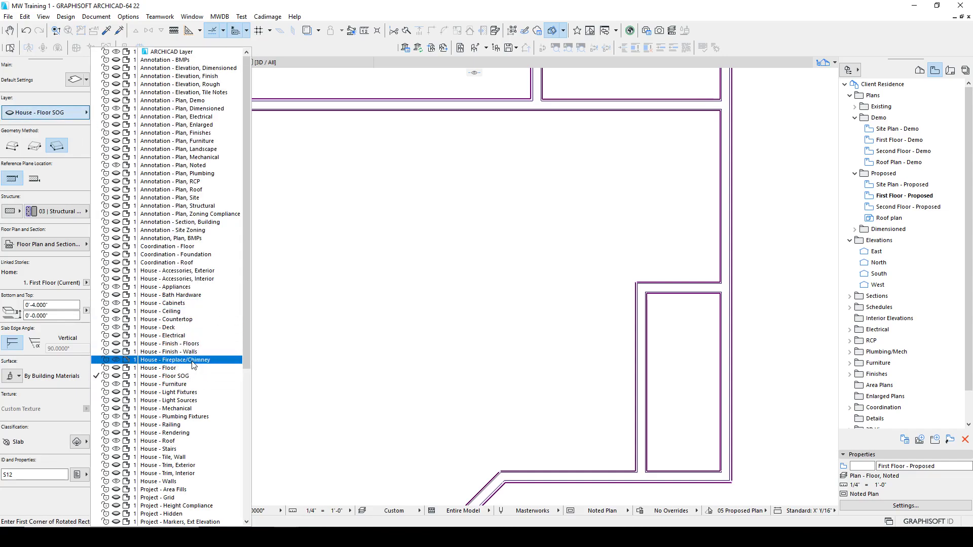
{"action": "left_click", "coordinate": [171, 385]}
{"action": "left_click", "coordinate": [331, 378]}
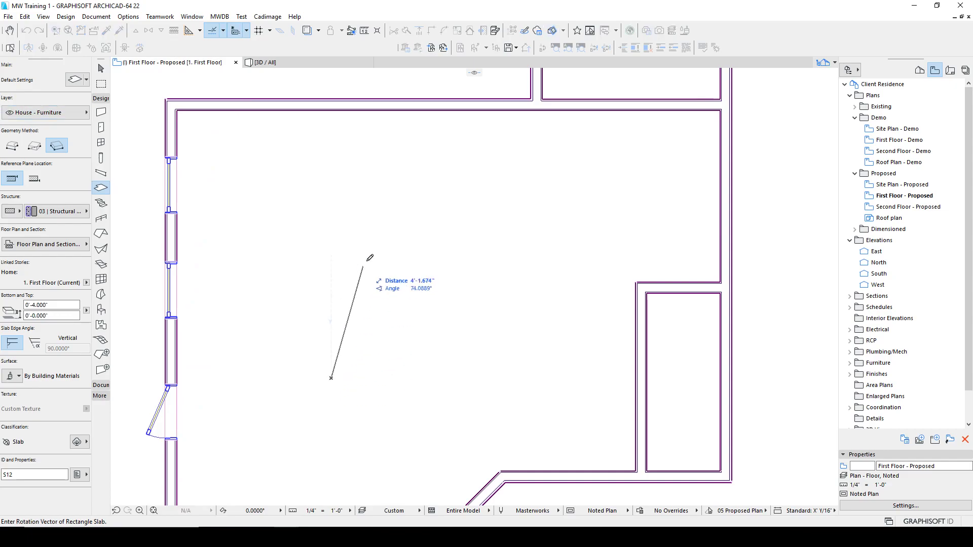
{"action": "left_click", "coordinate": [41, 147]}
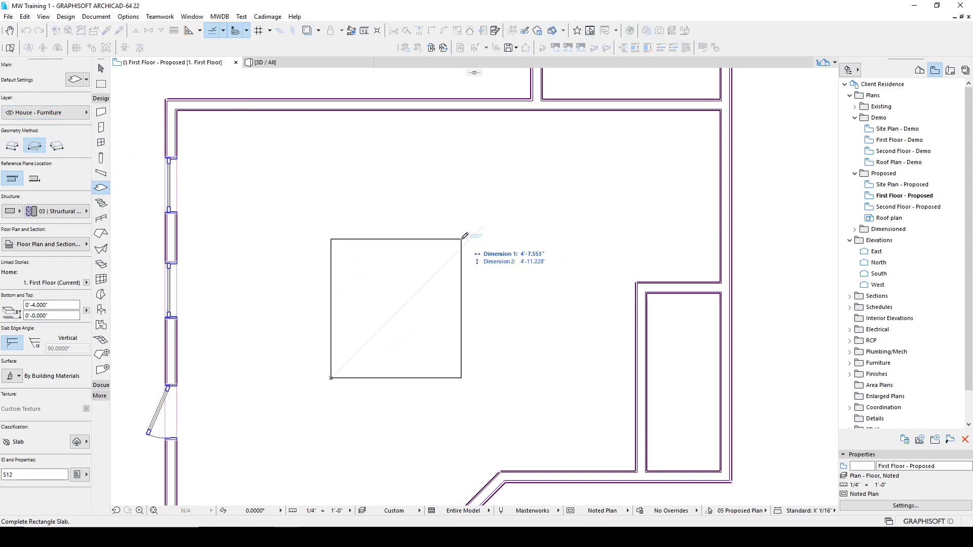
{"action": "type", "text": "44'72'"}
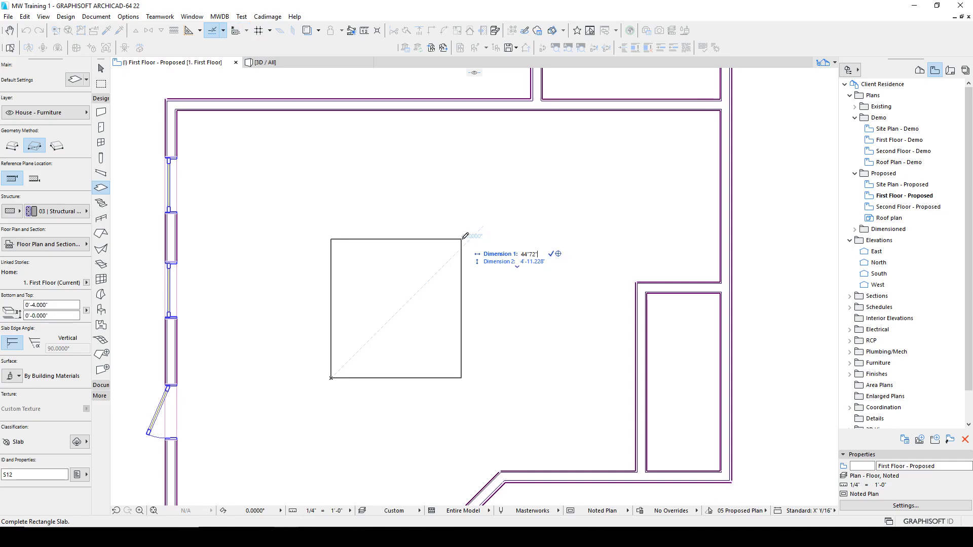
{"action": "key", "text": "Return"}
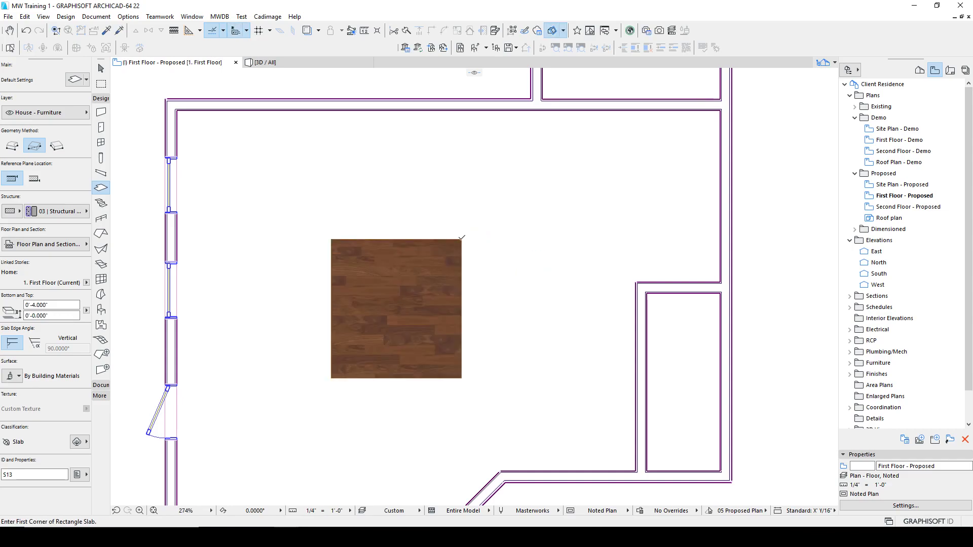
{"action": "key", "text": "ctrl+z"}
Draw a rectangular tabletop slab 44" wide and 72" long in the large room, near the windowed wall.
{"action": "left_click", "coordinate": [292, 405]}
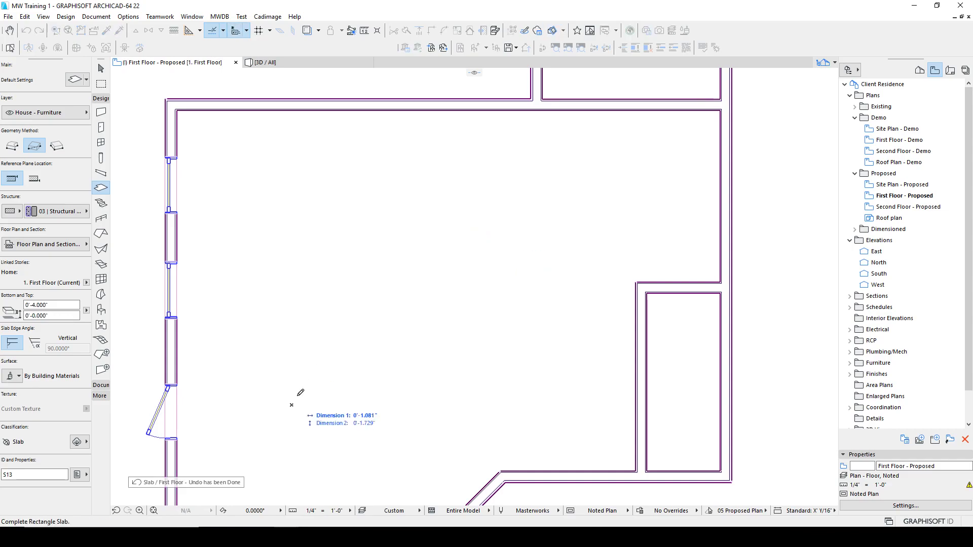
{"action": "key", "text": "Tab"}
{"action": "type", "text": "44\""}
{"action": "key", "text": "Tab"}
{"action": "type", "text": "7"}
{"action": "key", "text": "Return"}
{"action": "key", "text": "Escape"}
Select the tabletop slab and turn off its cover fill in the Slab Selection Settings.
{"action": "left_click", "coordinate": [395, 236]}
{"action": "left_click", "coordinate": [76, 80]}
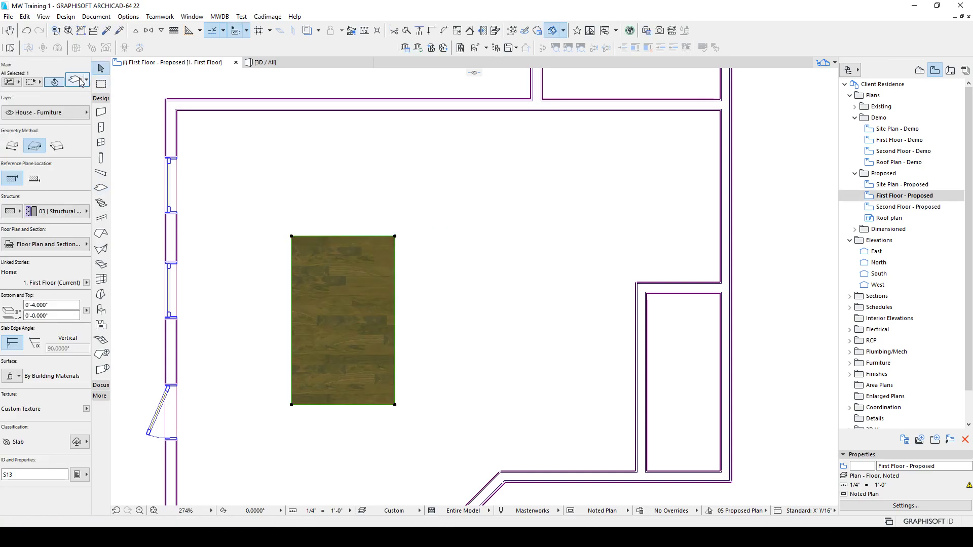
{"action": "left_click", "coordinate": [606, 259]}
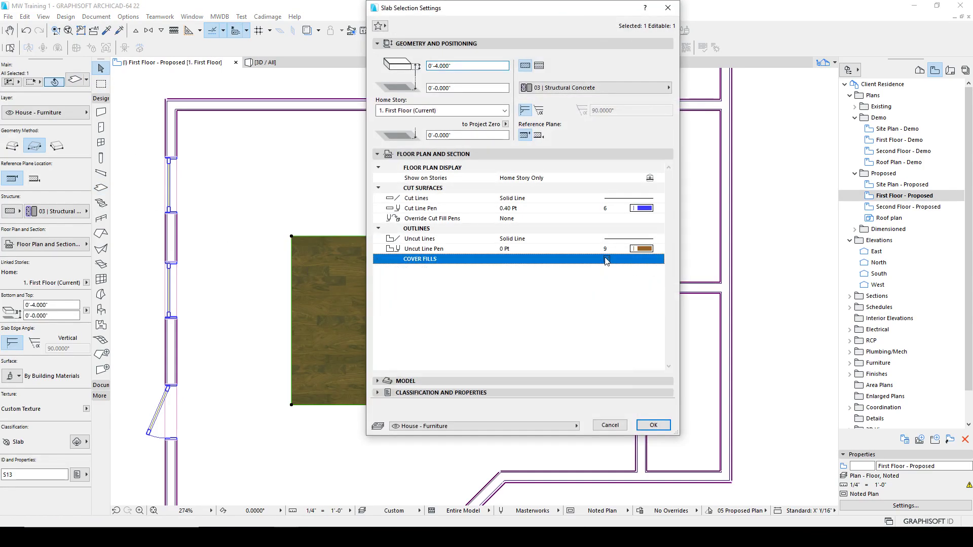
{"action": "left_click", "coordinate": [653, 425]}
{"action": "left_click", "coordinate": [431, 303]}
Set the tabletop slab's thickness to 2" and its top elevation to 2'-5".
{"action": "middle_click_drag", "start_coordinate": [384, 283], "coordinate": [393, 157]}
{"action": "left_click", "coordinate": [393, 157]}
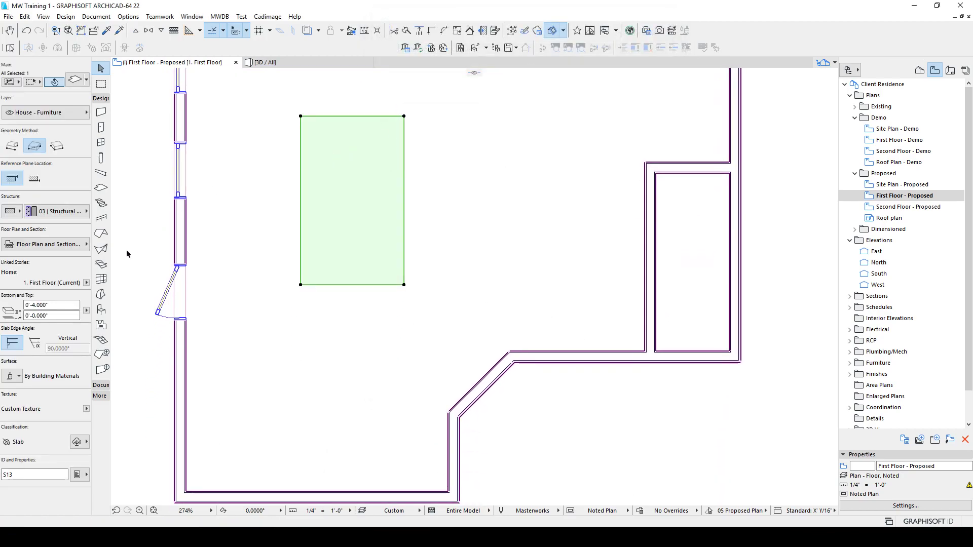
{"action": "left_click", "coordinate": [51, 304]}
{"action": "type", "text": "2"}
{"action": "key", "text": "Return"}
{"action": "left_click", "coordinate": [273, 124]}
Show the tabletop slab in 3D and change its building material to 06 | Pine.
{"action": "left_click", "coordinate": [279, 64]}
{"action": "middle_click_drag", "start_coordinate": [388, 235], "coordinate": [119, 160], "text": "shift"}
{"action": "scroll", "coordinate": [412, 234], "scroll_direction": "up", "scroll_amount": 2}
{"action": "scroll", "coordinate": [412, 234], "scroll_direction": "up", "scroll_amount": 5}
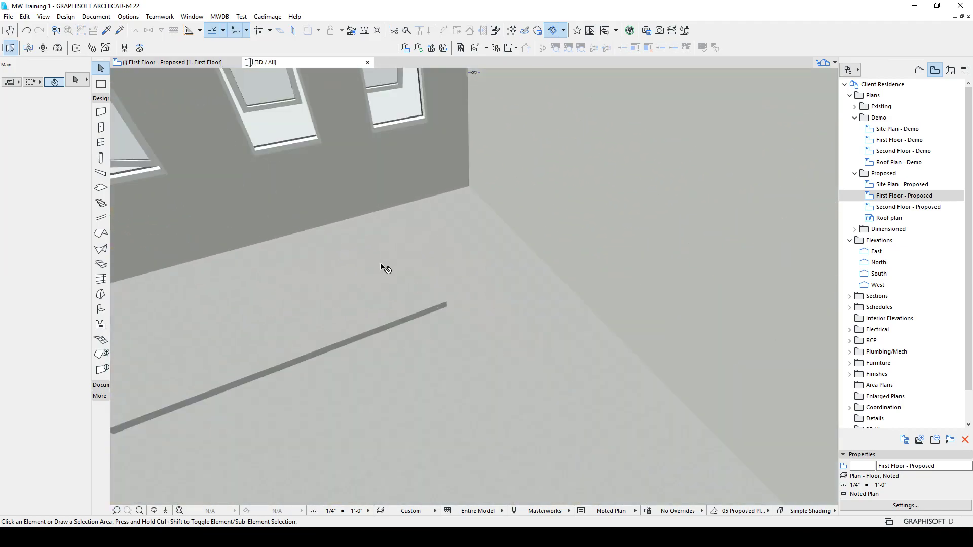
{"action": "middle_click_drag", "start_coordinate": [382, 265], "coordinate": [419, 252], "text": "shift"}
{"action": "left_click", "coordinate": [406, 278]}
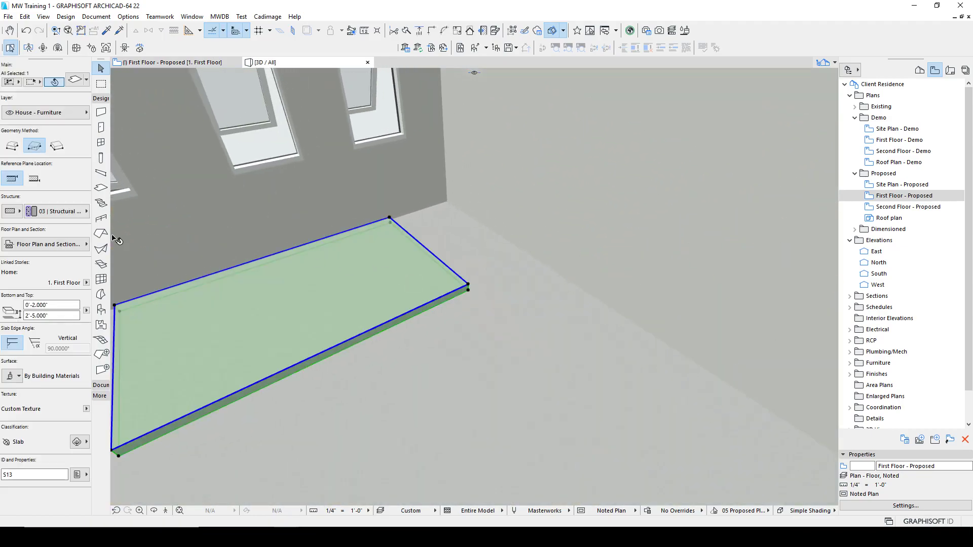
{"action": "left_click", "coordinate": [48, 215]}
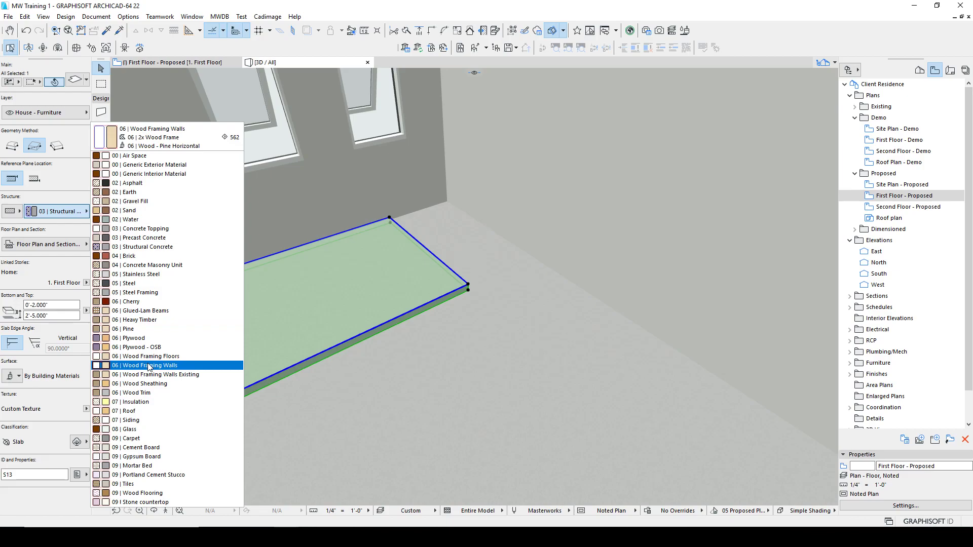
{"action": "left_click", "coordinate": [143, 330]}
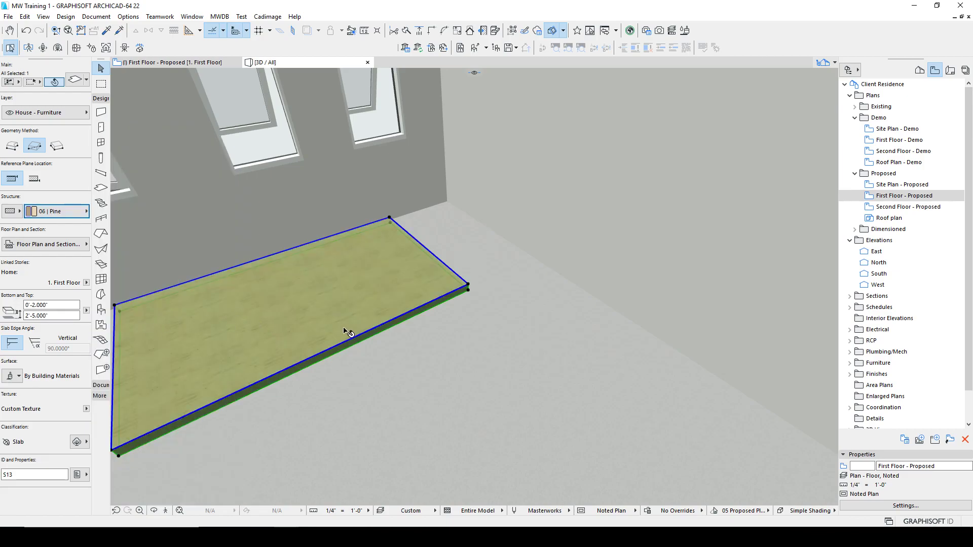
{"action": "left_click", "coordinate": [409, 323]}
Return to the First Floor - Proposed plan and pick up the tabletop slab's settings for a new slab.
{"action": "key", "text": "F2"}
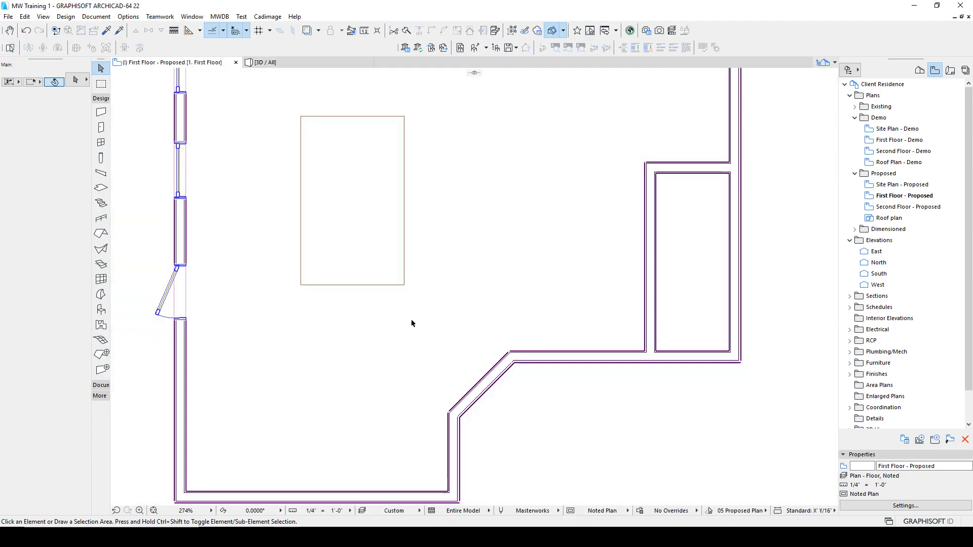
{"action": "middle_click_drag", "start_coordinate": [337, 153], "coordinate": [325, 247]}
{"action": "left_click", "coordinate": [306, 218], "text": "alt"}
{"action": "scroll", "coordinate": [297, 212], "scroll_direction": "up", "scroll_amount": 1}
{"action": "scroll", "coordinate": [297, 213], "scroll_direction": "up", "scroll_amount": 3}
Draw a 1.75" square leg slab, offset 1" inward in both directions from the tabletop's upper-left corner.
{"action": "left_click", "coordinate": [277, 205]}
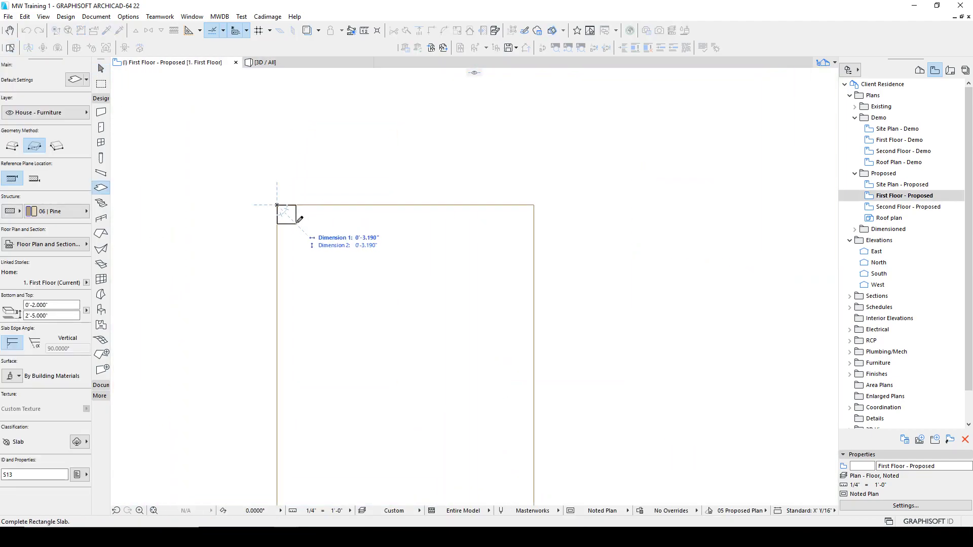
{"action": "key", "text": "Escape"}
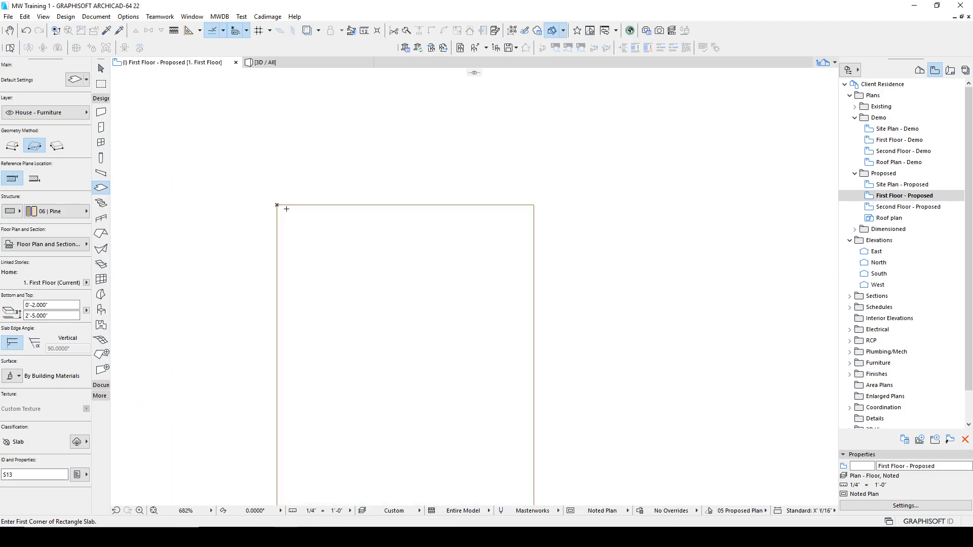
{"action": "type", "text": "x1\"y-1"}
{"action": "key", "text": "Return"}
{"action": "scroll", "coordinate": [308, 213], "scroll_direction": "up", "scroll_amount": 3}
{"action": "type", "text": "1."}
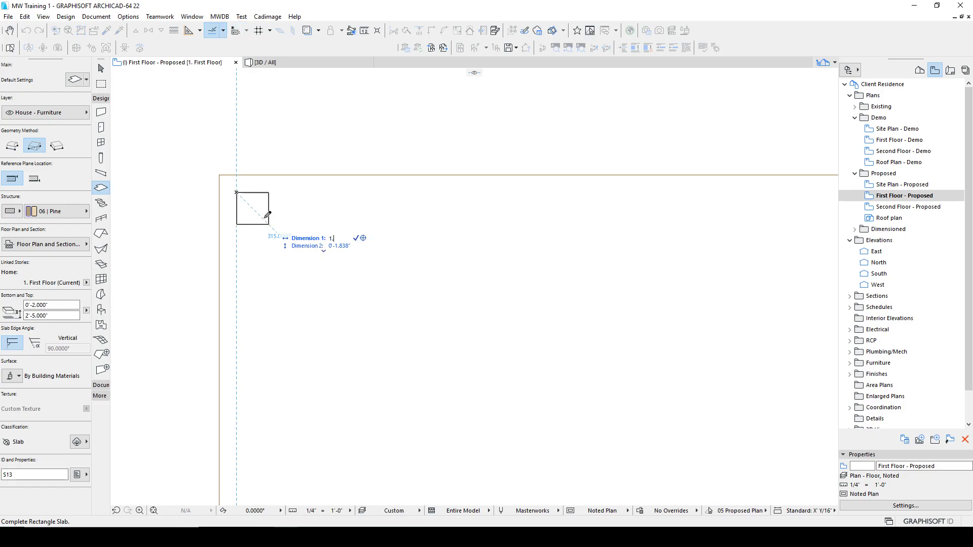
{"action": "type", "text": "75"}
{"action": "key", "text": "Tab"}
{"action": "type", "text": "1.75"}
{"action": "key", "text": "Return"}
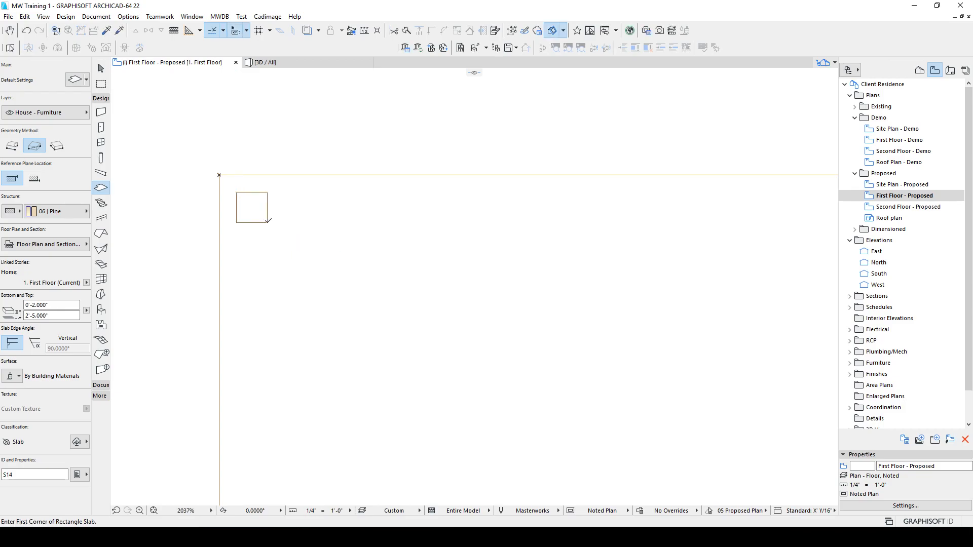
Set the leg slab's thickness and top elevation to 2'-3", and check it under the tabletop in 3D.
{"action": "left_click", "coordinate": [54, 316]}
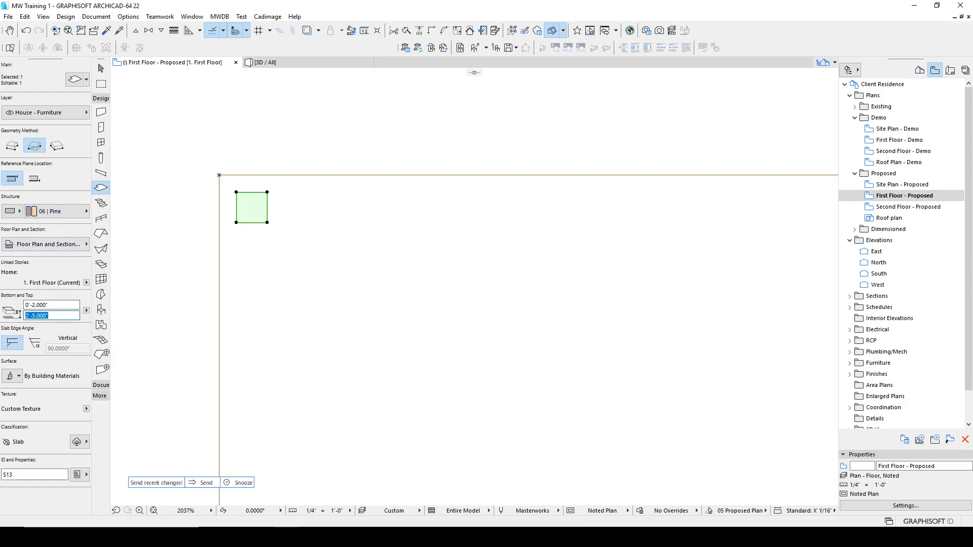
{"action": "left_click", "coordinate": [56, 315]}
{"action": "left_click", "coordinate": [59, 306]}
{"action": "type", "text": "2-3"}
{"action": "key", "text": "Tab"}
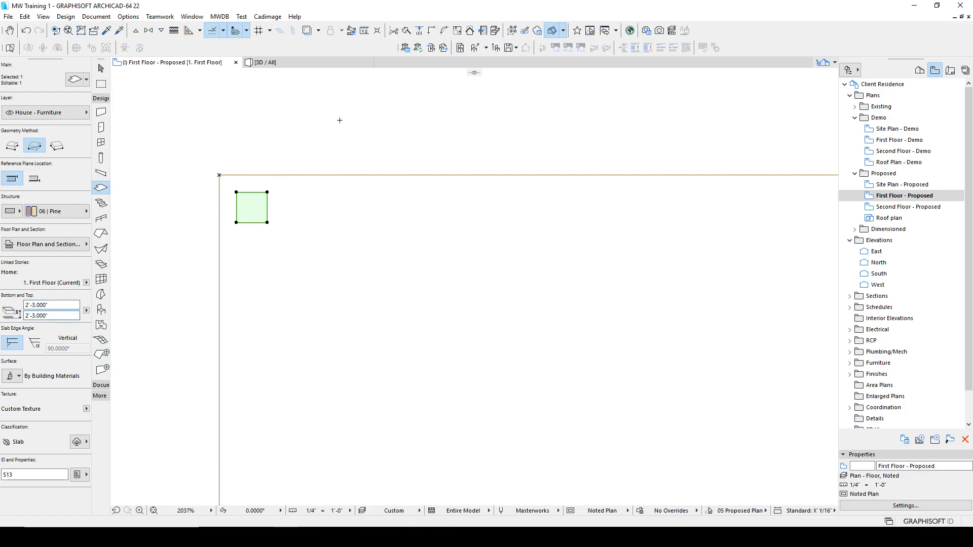
{"action": "key", "text": "Escape"}
{"action": "left_click", "coordinate": [295, 63]}
{"action": "scroll", "coordinate": [371, 269], "scroll_direction": "down", "scroll_amount": 3}
{"action": "middle_click_drag", "start_coordinate": [371, 269], "coordinate": [578, 68], "text": "shift"}
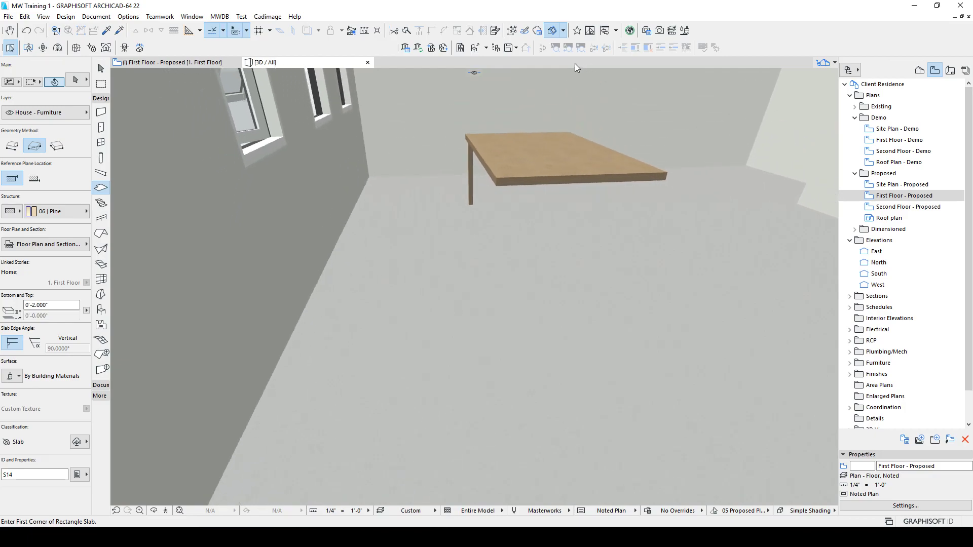
Back in the plan, mirror a copy of the leg about the midpoint of the tabletop's upper short edge.
{"action": "key", "text": "F2"}
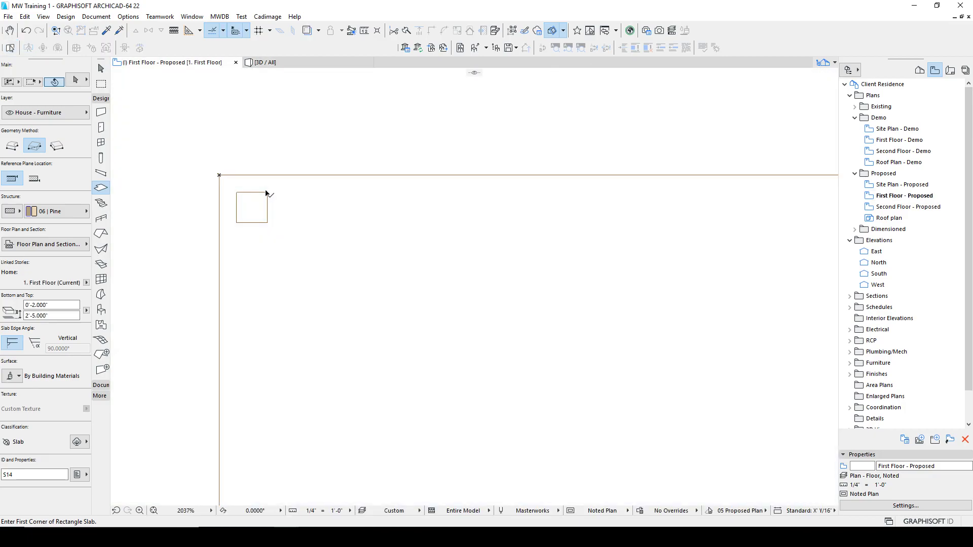
{"action": "left_click", "coordinate": [267, 193]}
{"action": "scroll", "coordinate": [351, 247], "scroll_direction": "down", "scroll_amount": 3}
{"action": "key", "text": "ctrl+alt+m"}
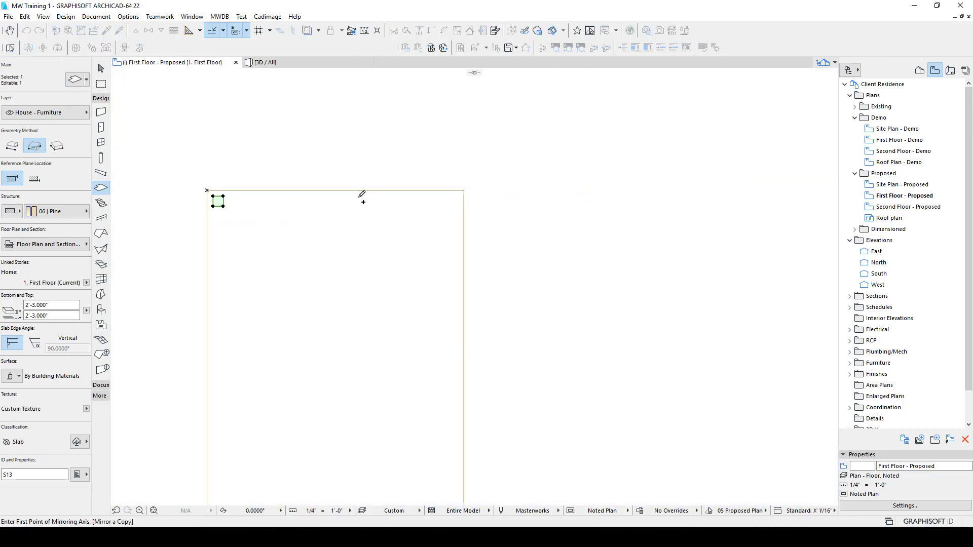
{"action": "left_click", "coordinate": [337, 191]}
{"action": "left_click", "coordinate": [335, 152]}
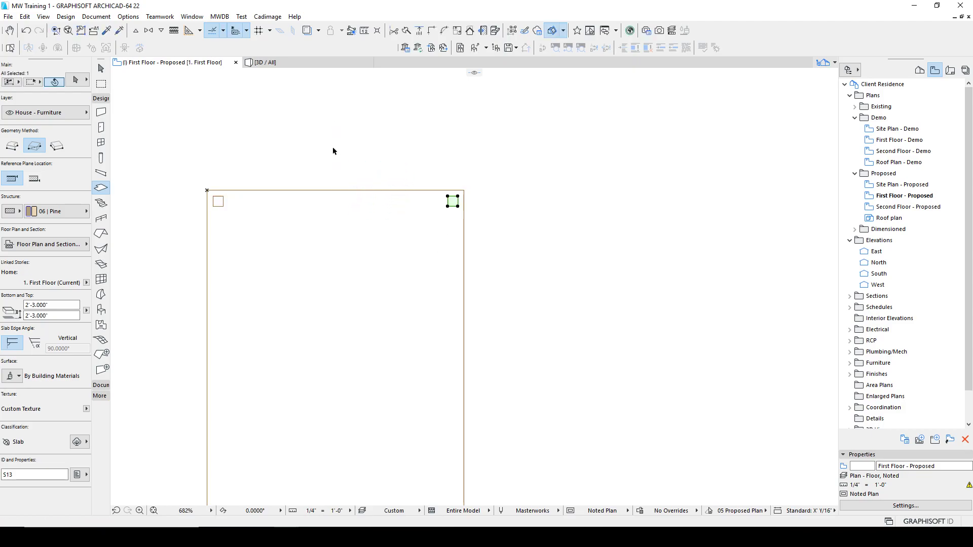
Select both legs and mirror copies to the opposite end about the midpoint of the tabletop's long edge.
{"action": "left_click", "coordinate": [223, 202], "text": "shift"}
{"action": "scroll", "coordinate": [304, 208], "scroll_direction": "down", "scroll_amount": 3}
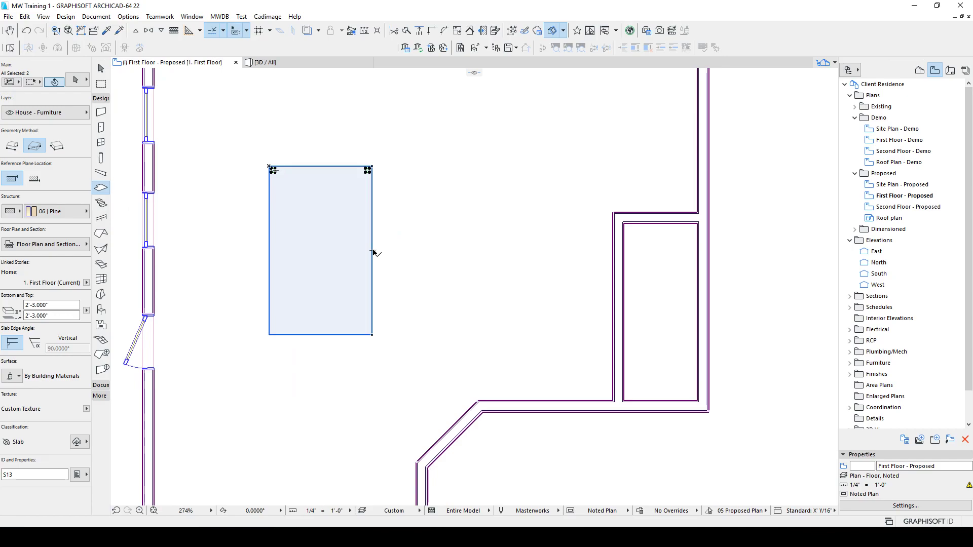
{"action": "key", "text": "ctrl+shift+m"}
{"action": "left_click", "coordinate": [372, 250]}
{"action": "left_click", "coordinate": [409, 252]}
{"action": "key", "text": "Escape"}
{"action": "key", "text": "Escape"}
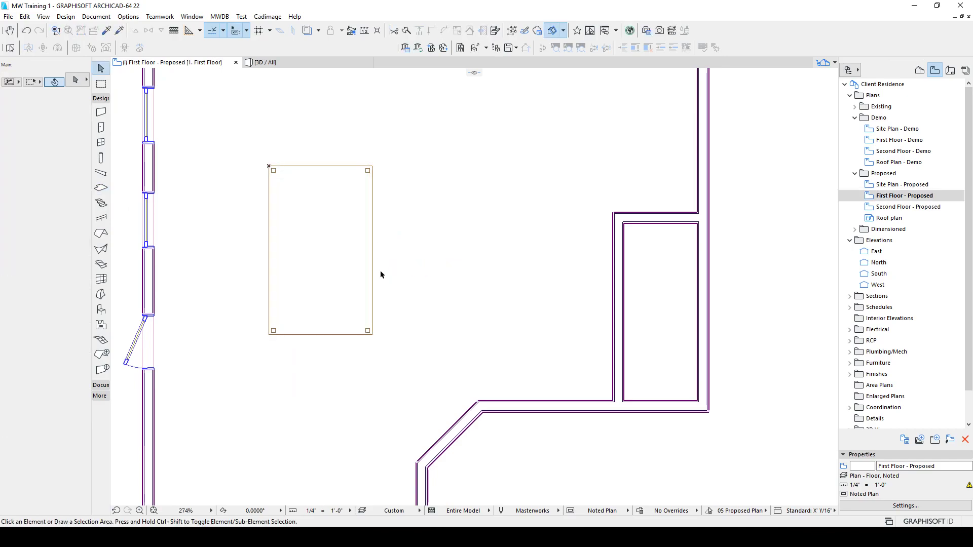
Examine the four-legged table in 3D from several angles and return to the First Floor - Proposed plan.
{"action": "left_click", "coordinate": [306, 62]}
{"action": "middle_click_drag", "start_coordinate": [460, 196], "coordinate": [357, 230], "text": "shift"}
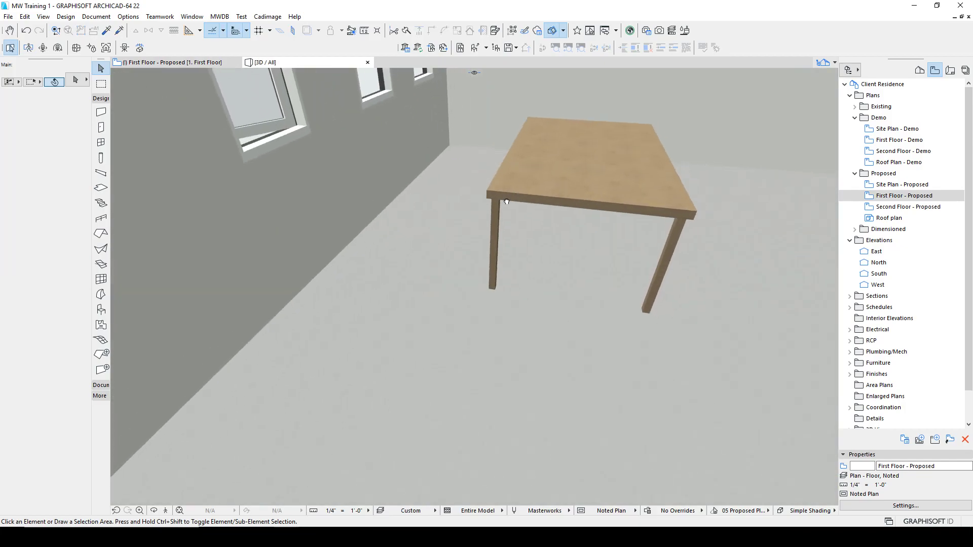
{"action": "middle_click_drag", "start_coordinate": [516, 199], "coordinate": [441, 226], "text": "shift"}
{"action": "left_click", "coordinate": [437, 231]}
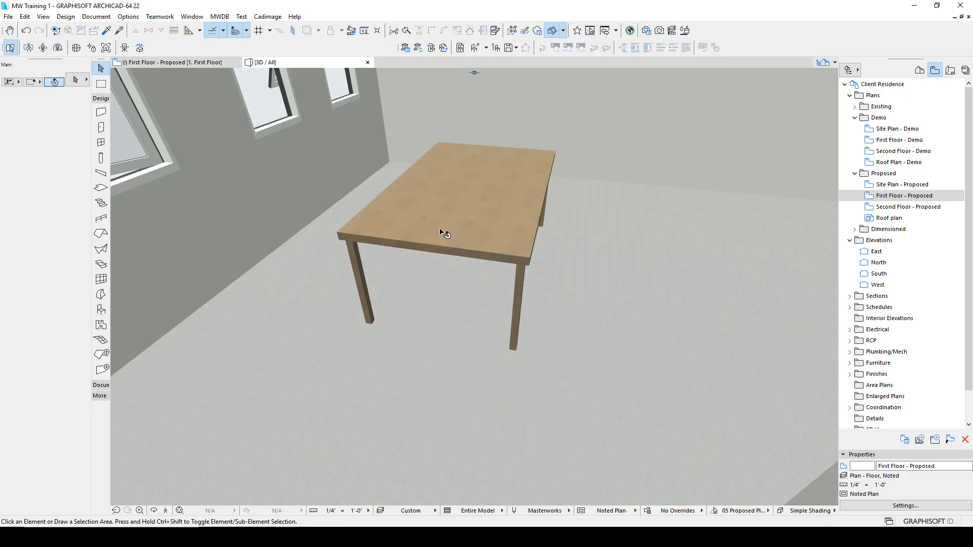
{"action": "middle_click_drag", "start_coordinate": [432, 182], "coordinate": [482, 234]}
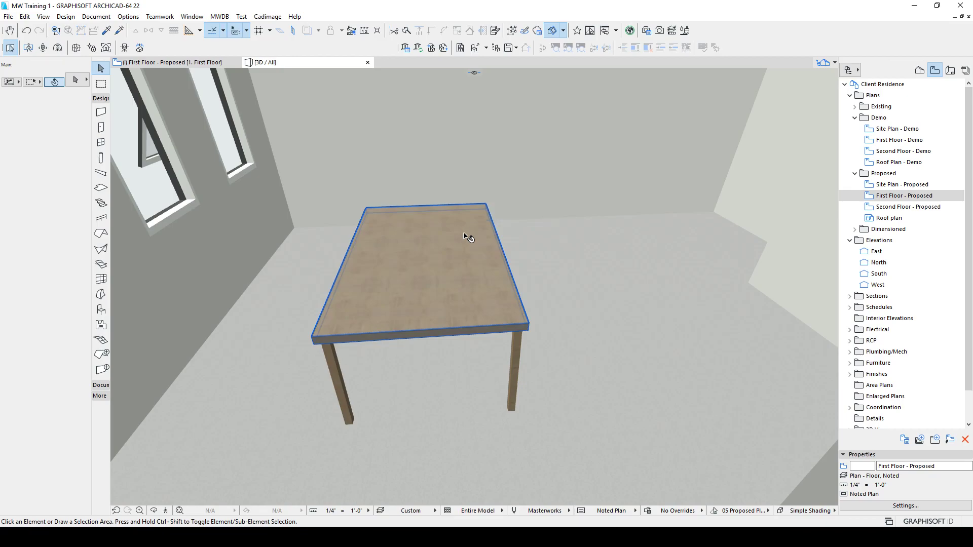
{"action": "left_click", "coordinate": [168, 64]}
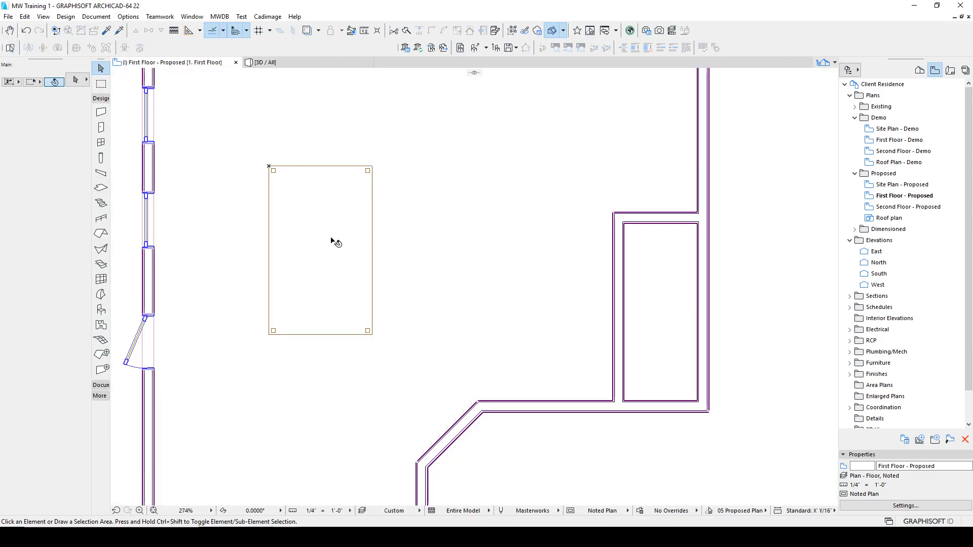
Pick up the tabletop's slab settings for drawing a new slab.
{"action": "left_click", "coordinate": [309, 217], "text": "alt"}
{"action": "left_click", "coordinate": [255, 100]}
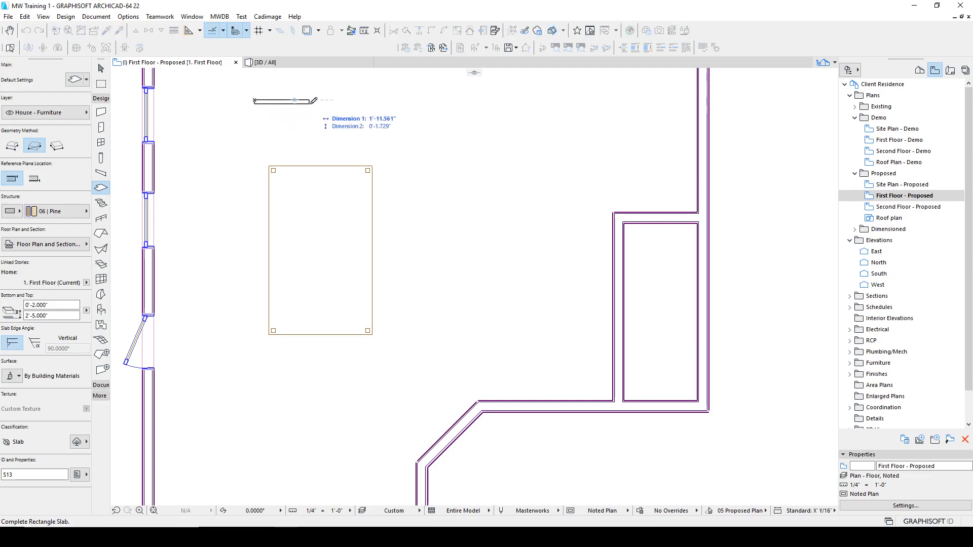
{"action": "type", "text": "3"}
{"action": "key", "text": "Tab"}
{"action": "type", "text": ".75"}
{"action": "key", "text": "Return"}
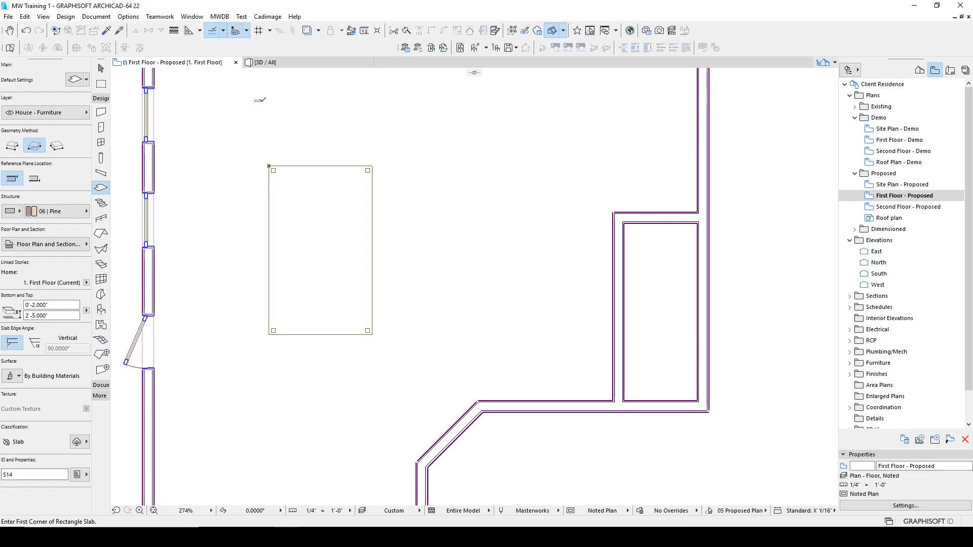
{"action": "key", "text": "ctrl+z"}
Draw a rectangular back panel slab 3'-0" long and 0.75" deep, parallel to the tabletop's upper short edge.
{"action": "left_click", "coordinate": [267, 101]}
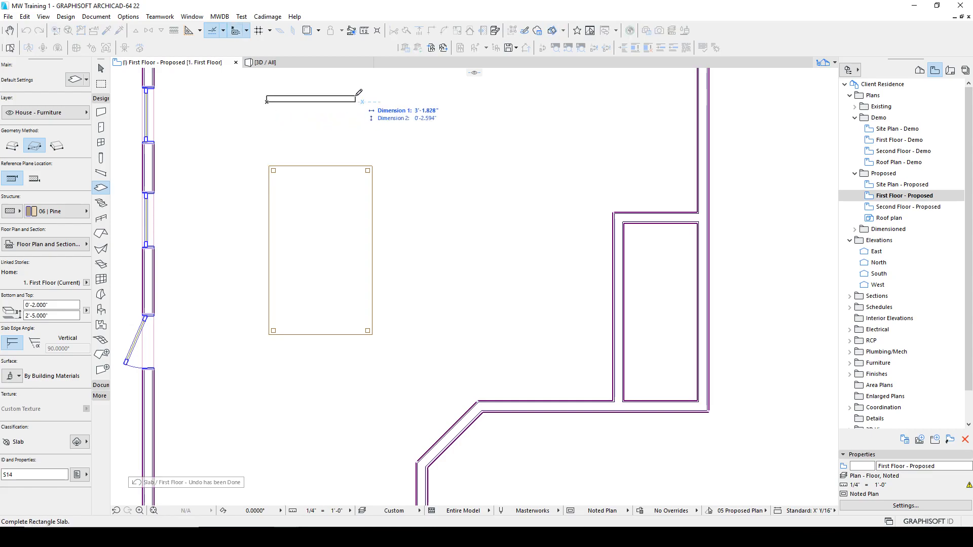
{"action": "type", "text": "3"}
{"action": "key", "text": "Tab"}
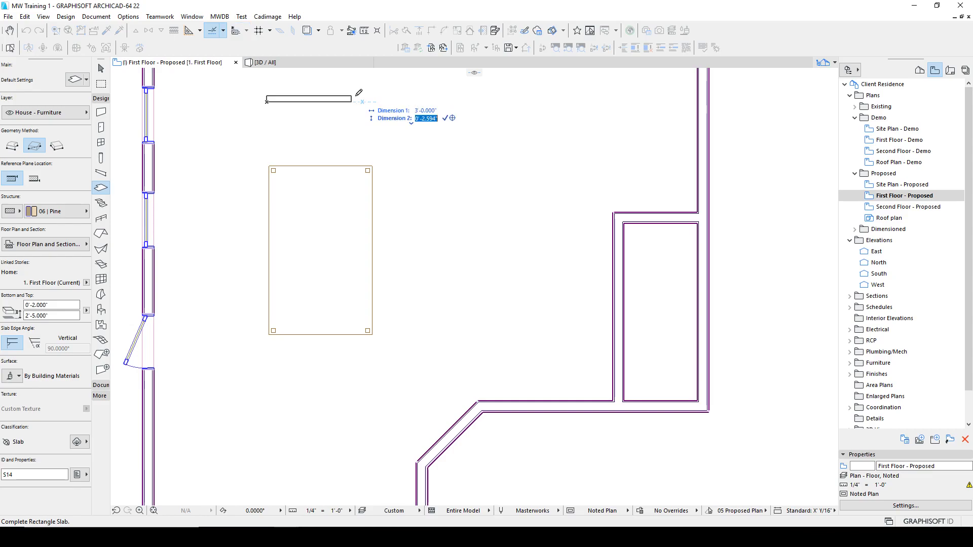
{"action": "type", "text": ".75"}
{"action": "key", "text": "Return"}
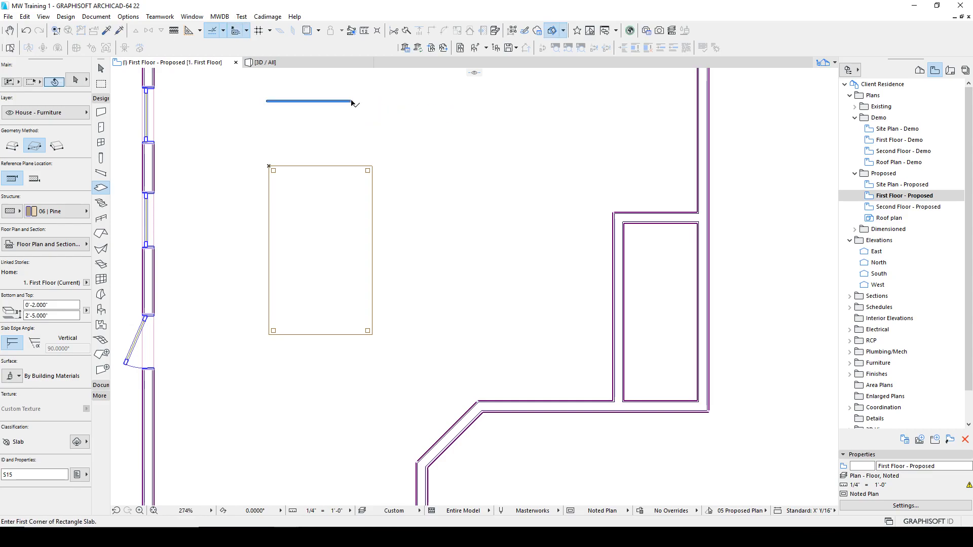
{"action": "left_click", "coordinate": [352, 100], "text": "shift"}
{"action": "double_click", "coordinate": [61, 306]}
{"action": "type", "text": "4"}
{"action": "key", "text": "Tab"}
Locate and select the thin back panel slab near the table in the full 3D model, and return to the plan.
{"action": "left_click", "coordinate": [289, 68]}
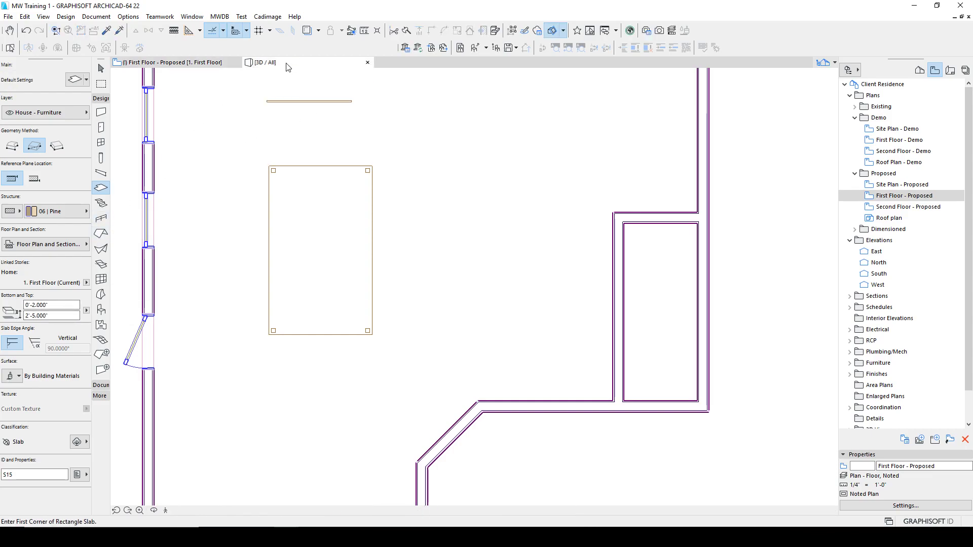
{"action": "left_click", "coordinate": [303, 64]}
{"action": "scroll", "coordinate": [615, 217], "scroll_direction": "down", "scroll_amount": 3}
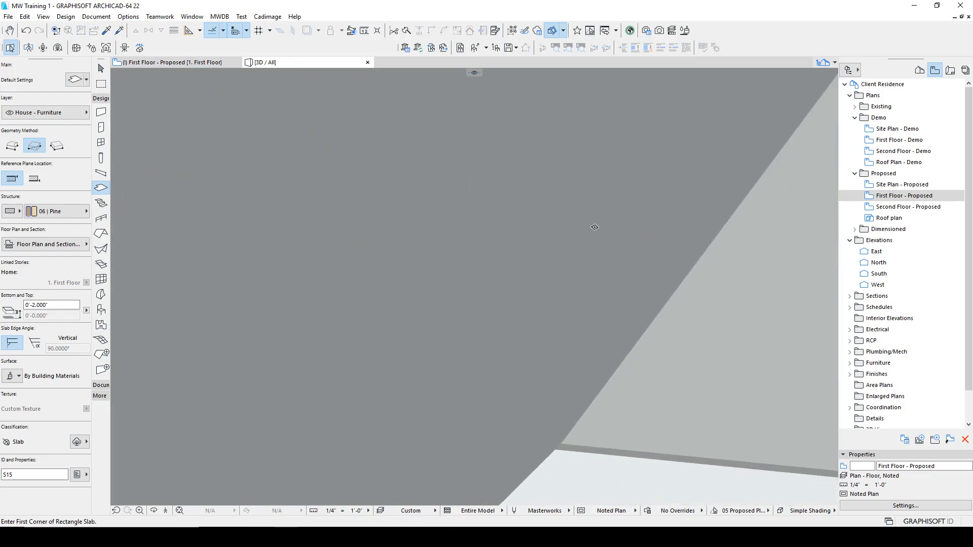
{"action": "scroll", "coordinate": [558, 284], "scroll_direction": "up", "scroll_amount": 1}
{"action": "scroll", "coordinate": [452, 182], "scroll_direction": "down", "scroll_amount": 5}
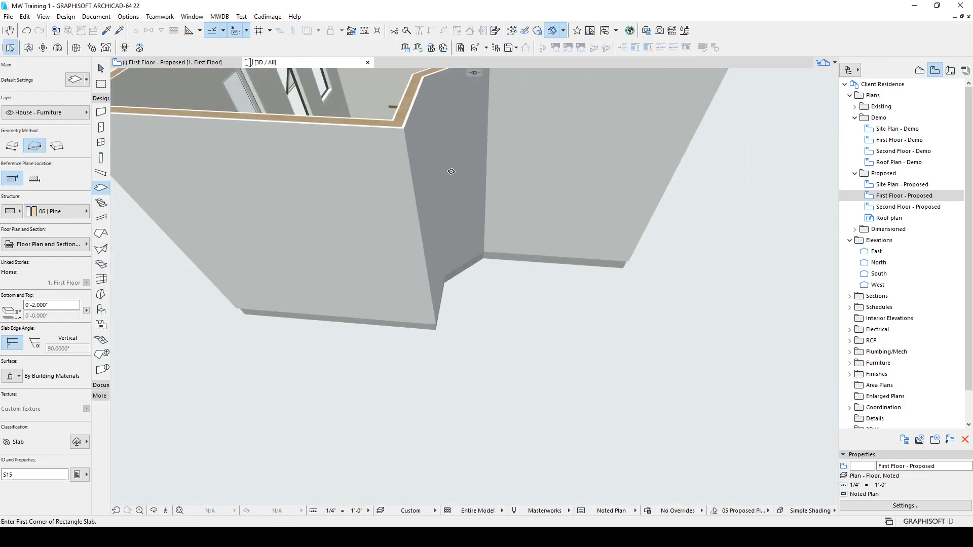
{"action": "scroll", "coordinate": [431, 172], "scroll_direction": "up", "scroll_amount": 6}
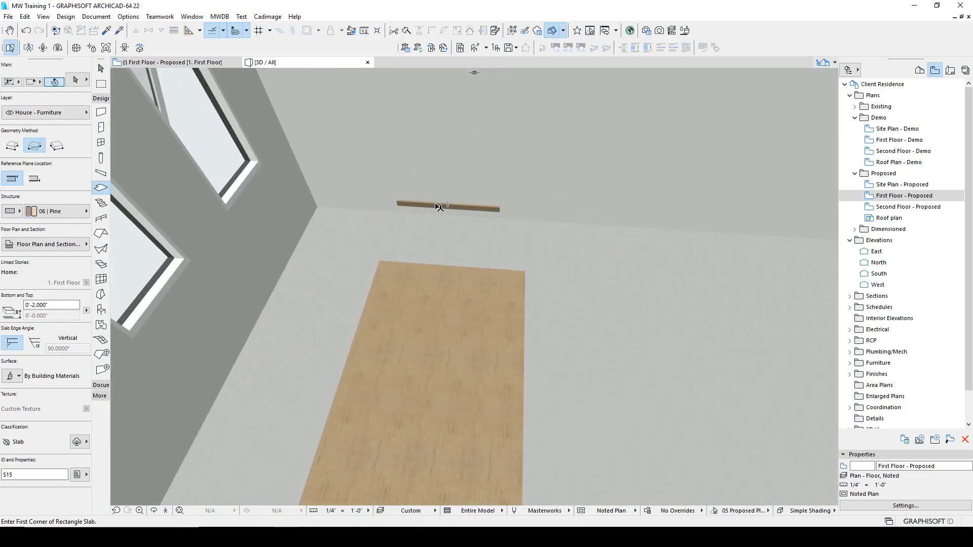
{"action": "scroll", "coordinate": [441, 204], "scroll_direction": "up", "scroll_amount": 2}
{"action": "left_click", "coordinate": [448, 205], "text": "shift"}
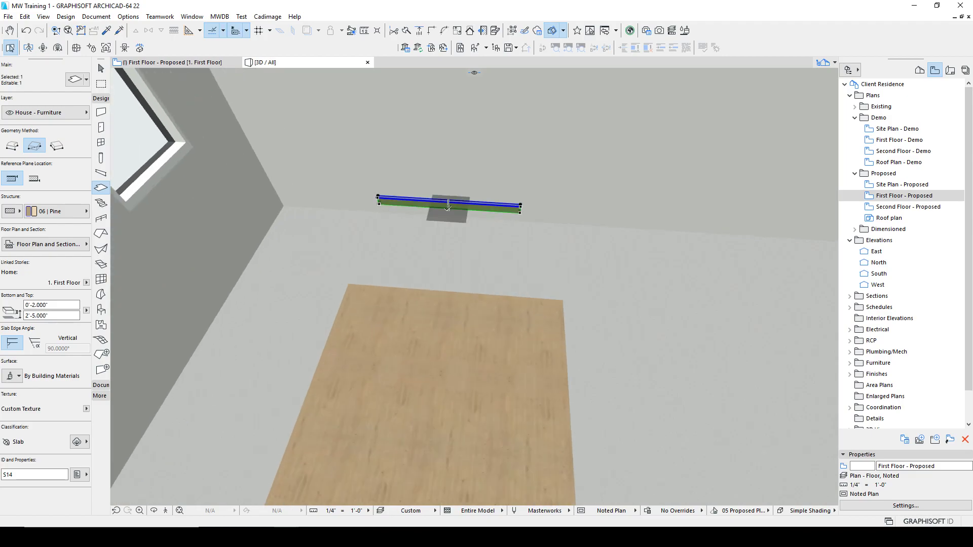
{"action": "key", "text": "Escape"}
{"action": "key", "text": "F2"}
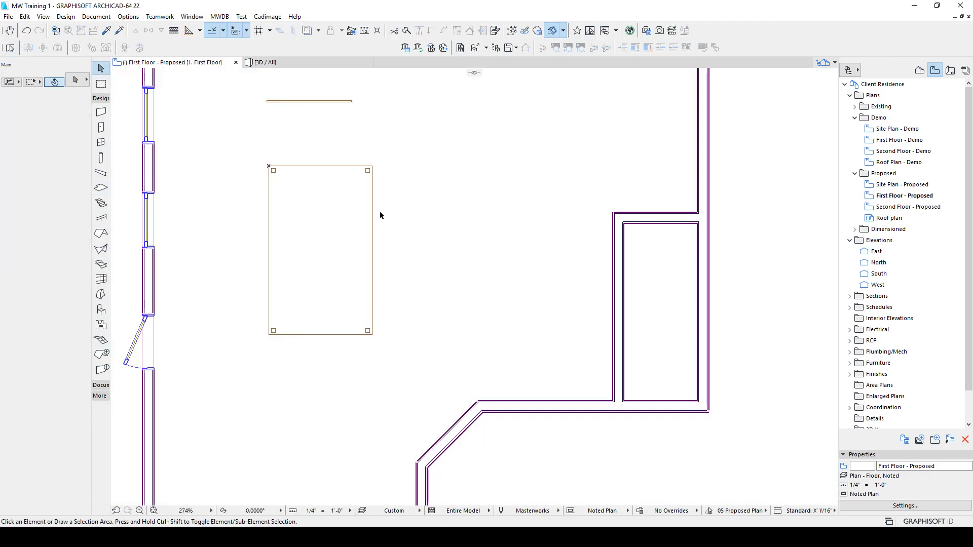
Place a marquee around the thin back panel slab in plan and show only that area in 3D.
{"action": "left_click", "coordinate": [101, 83]}
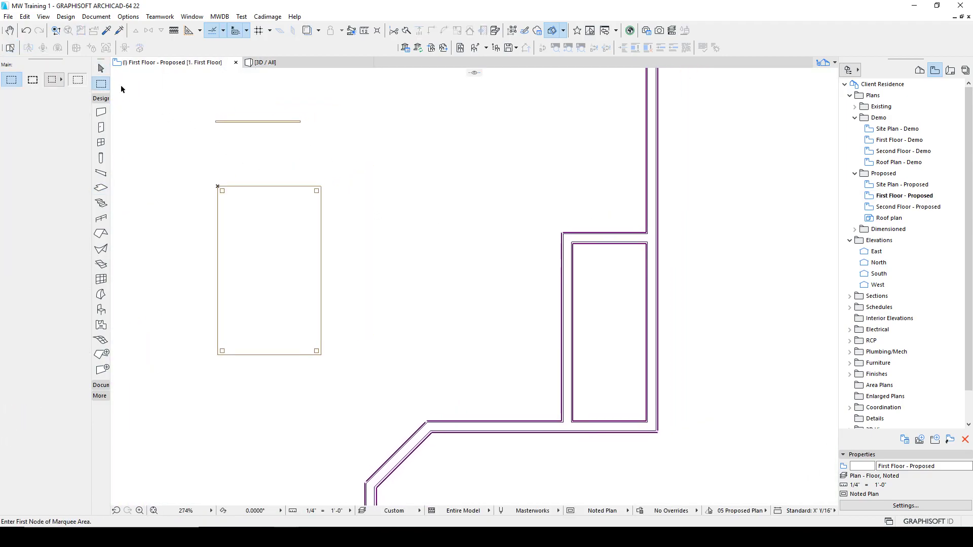
{"action": "left_click", "coordinate": [151, 83]}
{"action": "left_click", "coordinate": [376, 173]}
{"action": "key", "text": "F5"}
{"action": "scroll", "coordinate": [549, 210], "scroll_direction": "up", "scroll_amount": 5}
{"action": "scroll", "coordinate": [426, 234], "scroll_direction": "down", "scroll_amount": 4}
Set the back panel slab's thickness to 2'-5" in the 3D view and deselect it.
{"action": "left_click", "coordinate": [344, 227]}
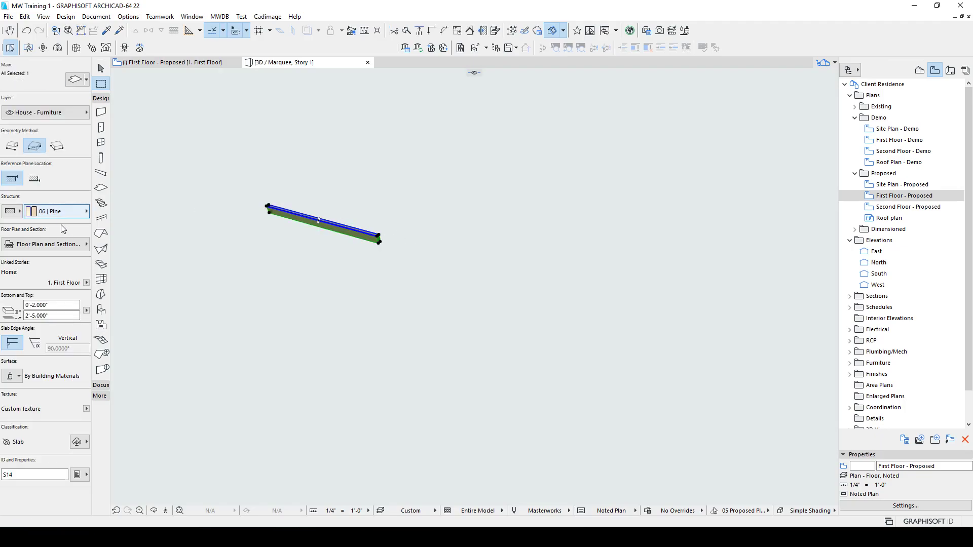
{"action": "left_click", "coordinate": [60, 316]}
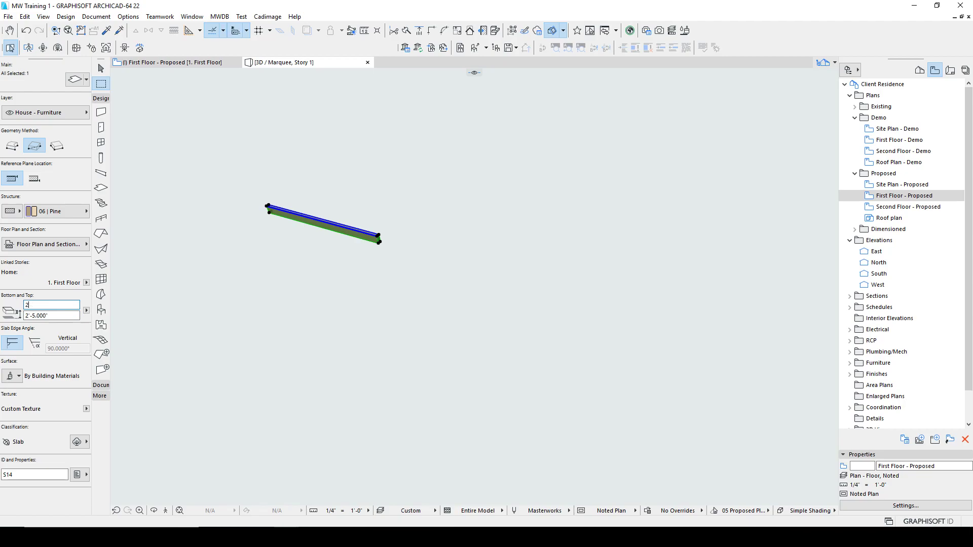
{"action": "key", "text": "Return"}
{"action": "left_click", "coordinate": [308, 329]}
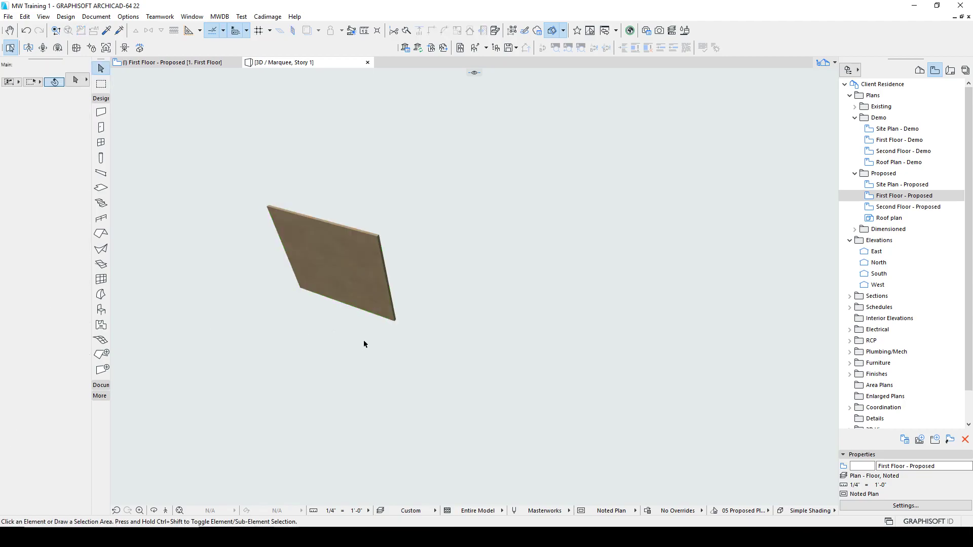
Return to the First Floor - Proposed plan and select the back panel slab.
{"action": "key", "text": "F2"}
{"action": "left_click", "coordinate": [299, 123]}
{"action": "scroll", "coordinate": [304, 125], "scroll_direction": "up", "scroll_amount": 5}
{"action": "key", "text": "ctrl+d"}
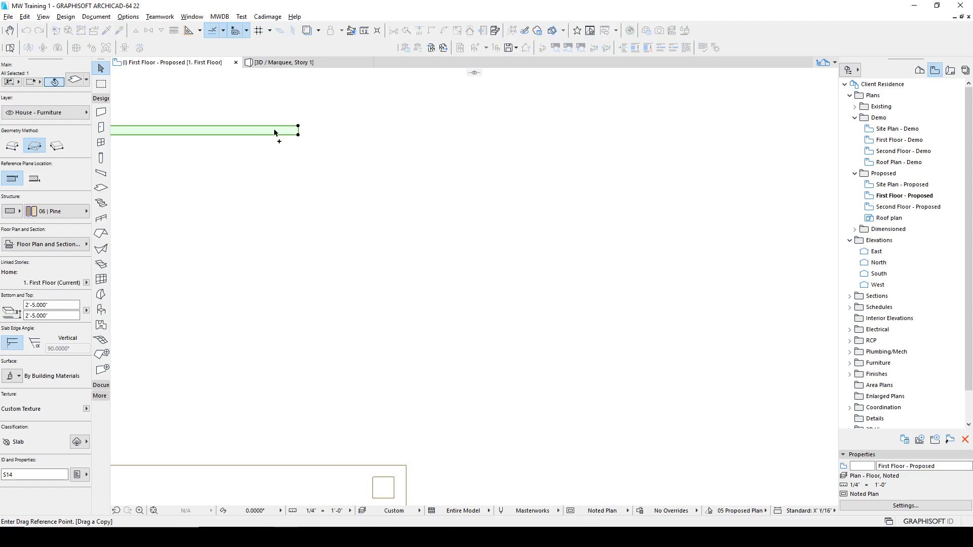
{"action": "key", "text": "Escape"}
{"action": "key", "text": "Escape"}
{"action": "left_click", "coordinate": [283, 127], "text": "alt"}
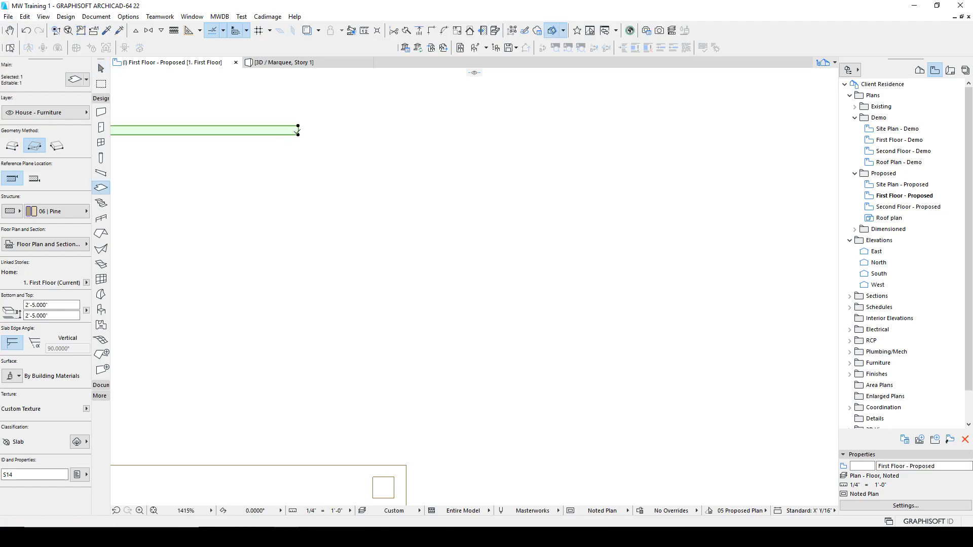
{"action": "key", "text": "Escape"}
{"action": "key", "text": "Escape"}
Using the back panel's settings, draw a side panel slab 0.75" wide from its upper right corner toward the table.
{"action": "left_click", "coordinate": [298, 128], "text": "alt"}
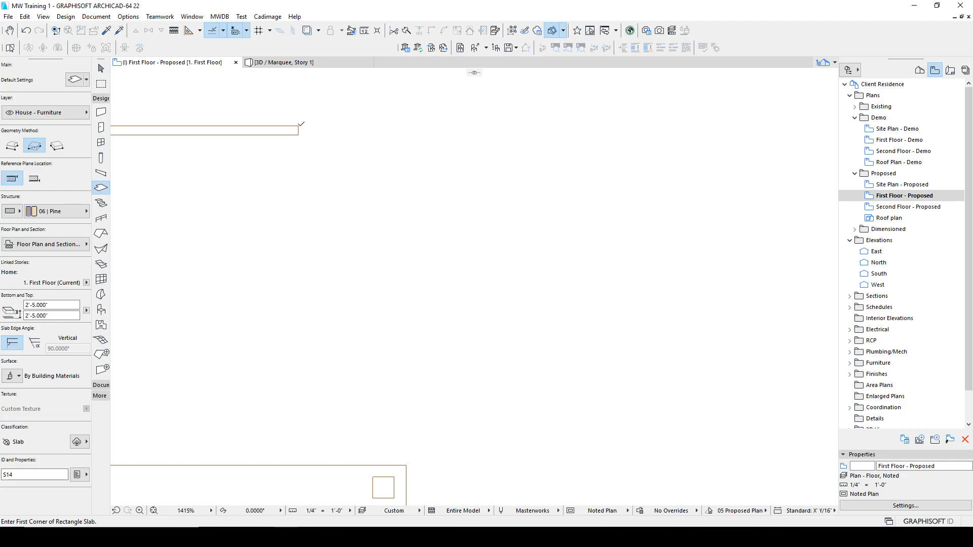
{"action": "left_click", "coordinate": [298, 126]}
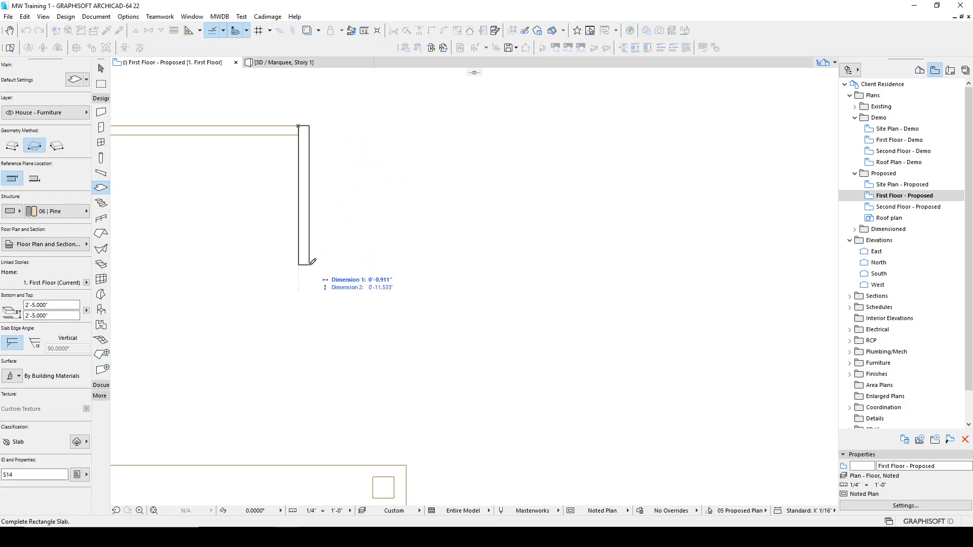
{"action": "type", "text": ".75"}
{"action": "key", "text": "Tab"}
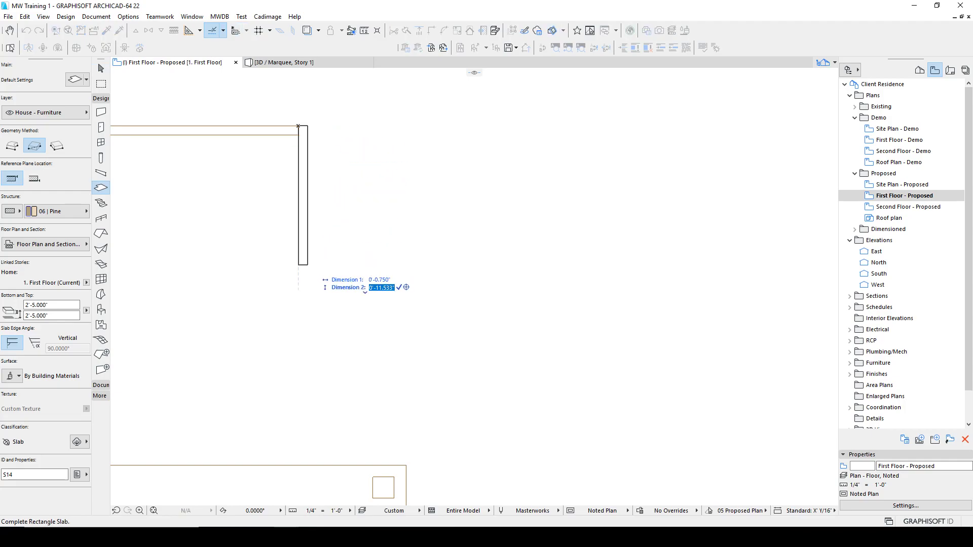
{"action": "key", "text": "Return"}
Copy the side panel slab to the opposite end of the back panel.
{"action": "key", "text": "Escape"}
{"action": "left_click", "coordinate": [308, 294]}
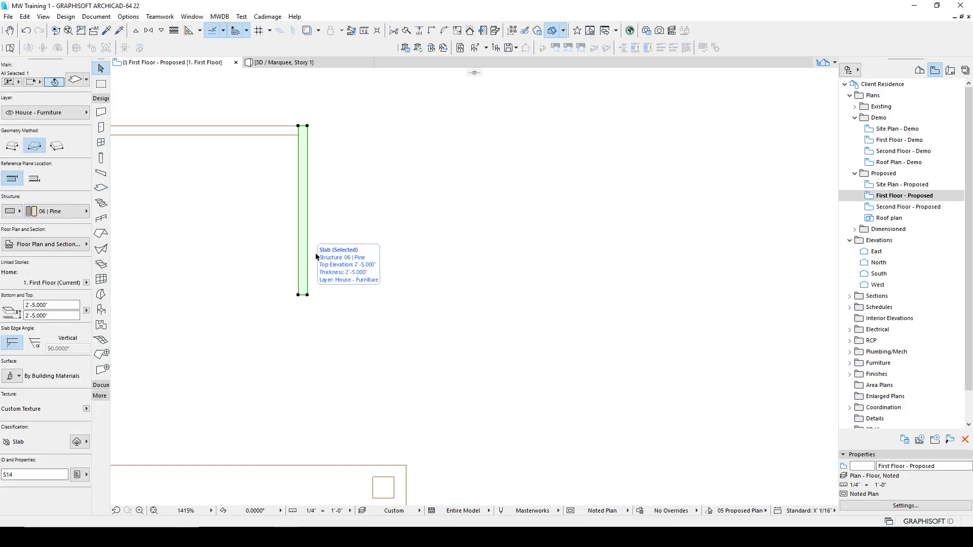
{"action": "key", "text": "ctrl+shift+d"}
{"action": "left_click", "coordinate": [308, 126]}
{"action": "middle_click_drag", "start_coordinate": [319, 180], "coordinate": [604, 206]}
{"action": "left_click", "coordinate": [150, 152]}
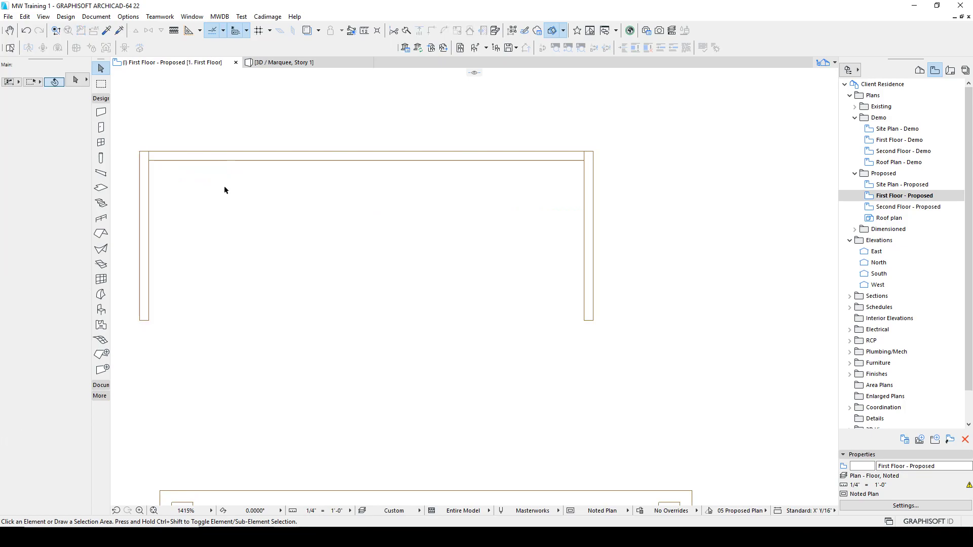
Draw a 2" thick rectangular slab covering the back and side panels, with its edges aligned to the side panels' outer faces.
{"action": "left_click", "coordinate": [189, 157], "text": "alt"}
{"action": "left_click", "coordinate": [140, 151]}
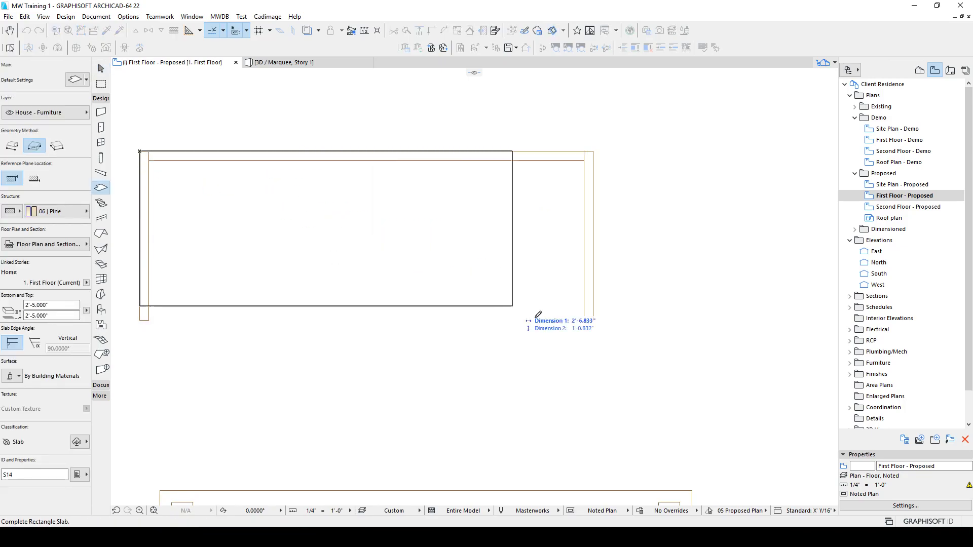
{"action": "left_click", "coordinate": [592, 319]}
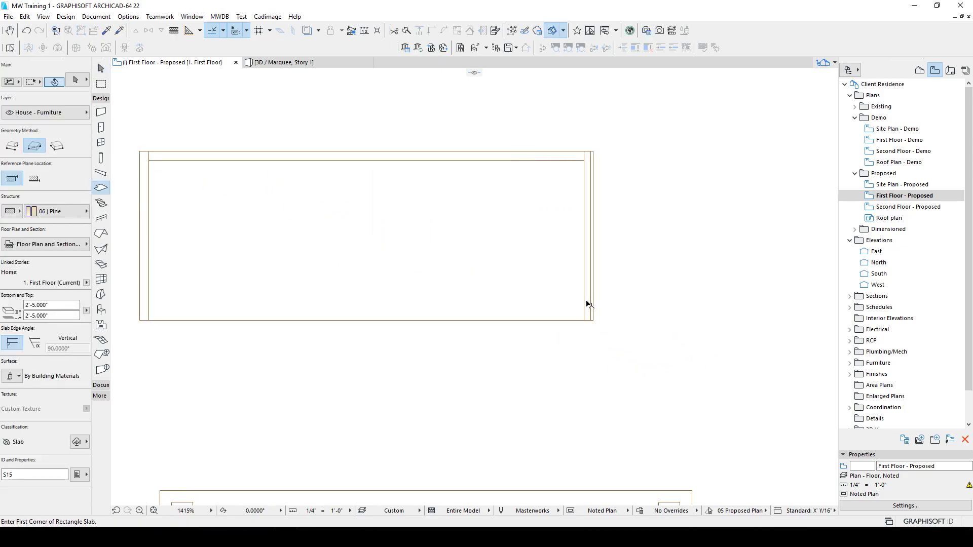
{"action": "left_click", "coordinate": [587, 304], "text": "shift"}
{"action": "scroll", "coordinate": [588, 304], "scroll_direction": "up", "scroll_amount": 3}
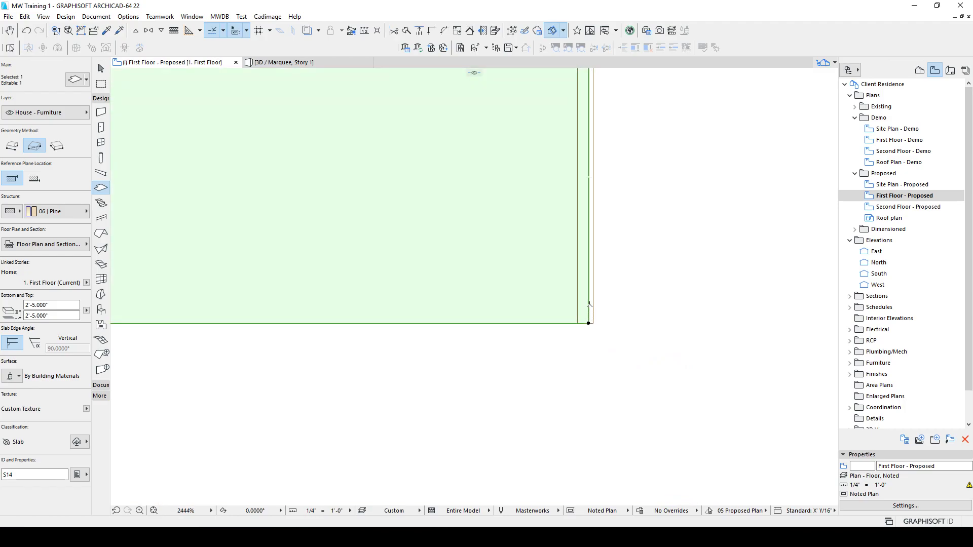
{"action": "left_click", "coordinate": [589, 304]}
{"action": "scroll", "coordinate": [588, 329], "scroll_direction": "down", "scroll_amount": 1}
{"action": "key", "text": "Escape"}
{"action": "scroll", "coordinate": [553, 362], "scroll_direction": "down", "scroll_amount": 4}
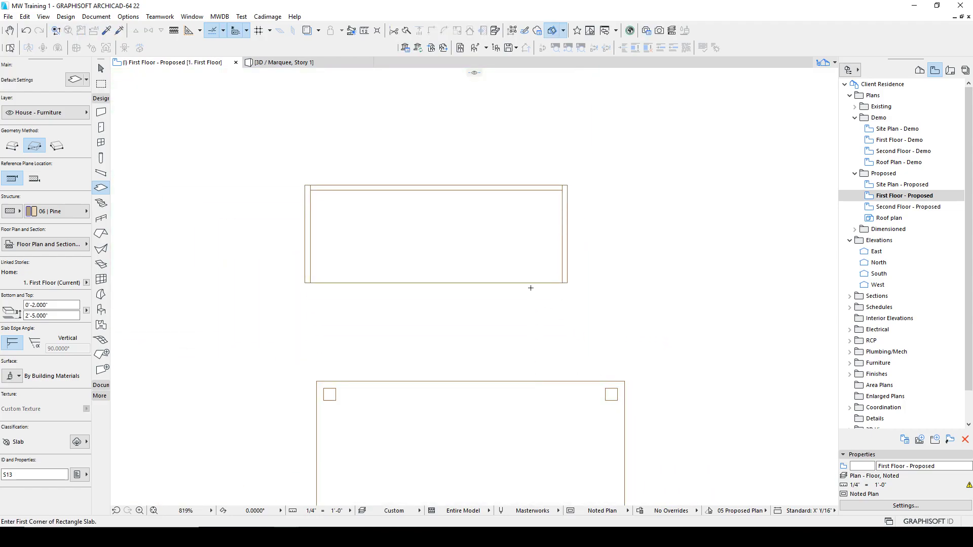
{"action": "left_click", "coordinate": [521, 272], "text": "alt"}
In the 3D view, move the covering slab vertically so that its underside rests on the top of the panels.
{"action": "left_click", "coordinate": [295, 63]}
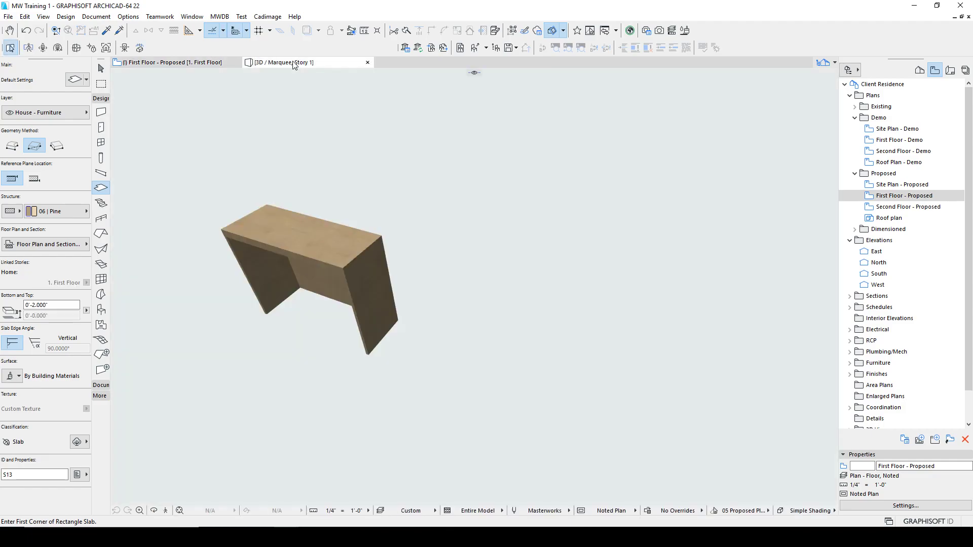
{"action": "key", "text": "Escape"}
{"action": "middle_click_drag", "start_coordinate": [308, 197], "coordinate": [377, 204], "text": "shift"}
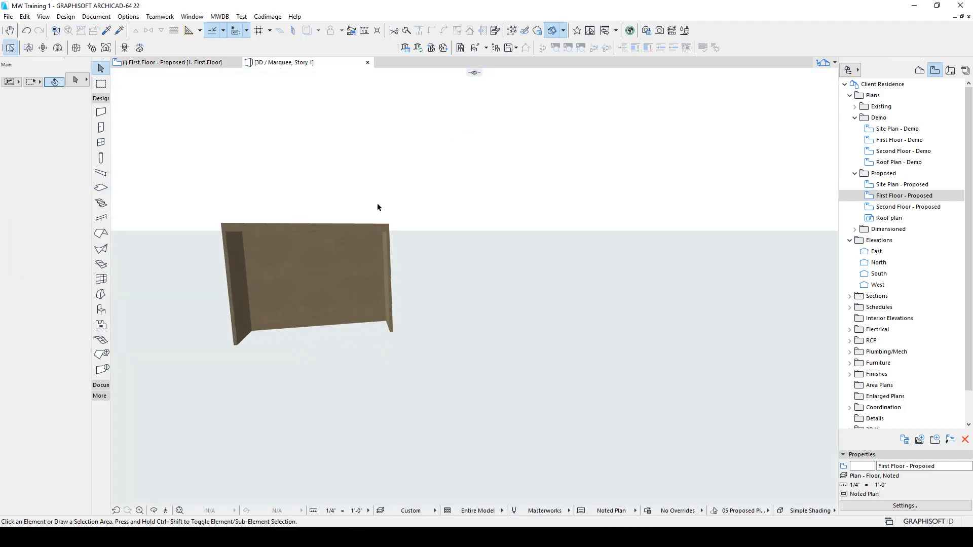
{"action": "left_click", "coordinate": [360, 233]}
{"action": "scroll", "coordinate": [398, 226], "scroll_direction": "up", "scroll_amount": 3}
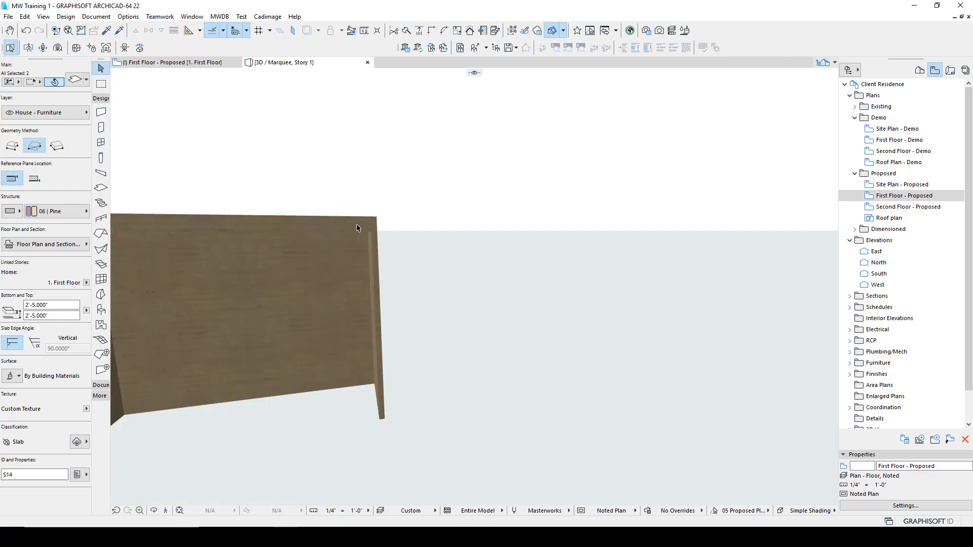
{"action": "key", "text": "Escape"}
{"action": "left_click", "coordinate": [355, 226]}
{"action": "key", "text": "ctrl+d"}
{"action": "left_click", "coordinate": [377, 232]}
{"action": "left_click", "coordinate": [377, 217]}
{"action": "key", "text": "Escape"}
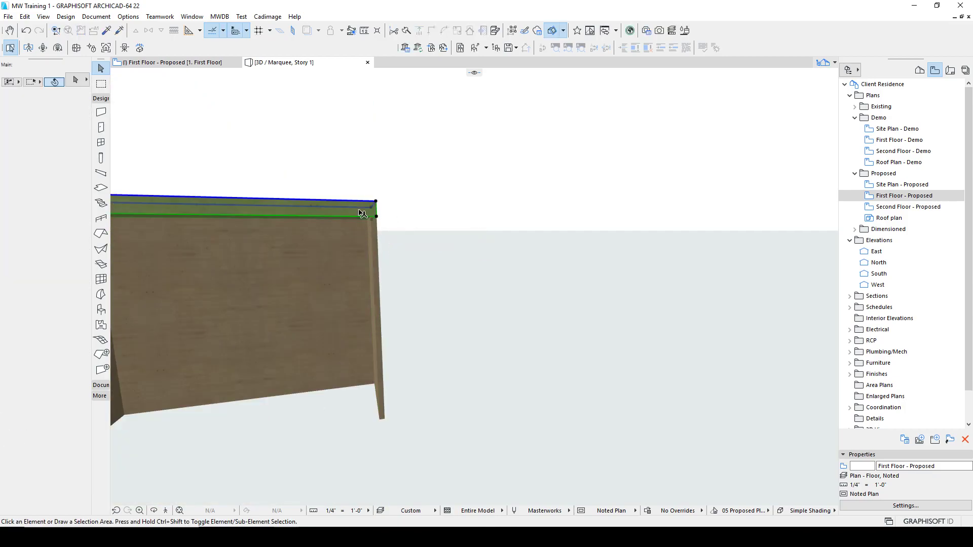
Copy the top slab straight down to the bottom of the side panels as the unit's base.
{"action": "left_click", "coordinate": [363, 213]}
{"action": "key", "text": "ctrl+d"}
{"action": "left_click", "coordinate": [375, 202]}
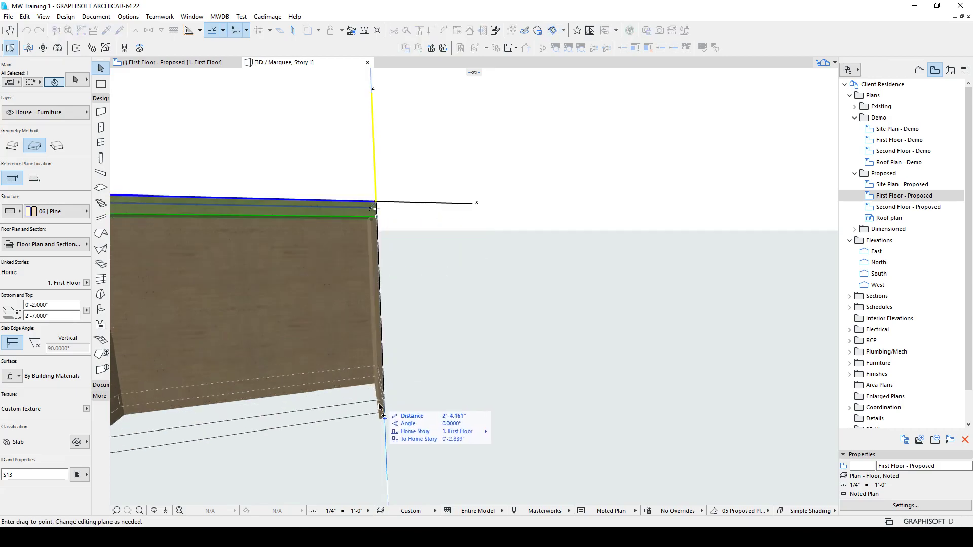
{"action": "left_click", "coordinate": [380, 405]}
Select all five slabs of the unit, elevate them by 2", and return to the First Floor - Proposed plan.
{"action": "scroll", "coordinate": [406, 405], "scroll_direction": "down", "scroll_amount": 5}
{"action": "left_click_drag", "start_coordinate": [265, 321], "coordinate": [439, 456]}
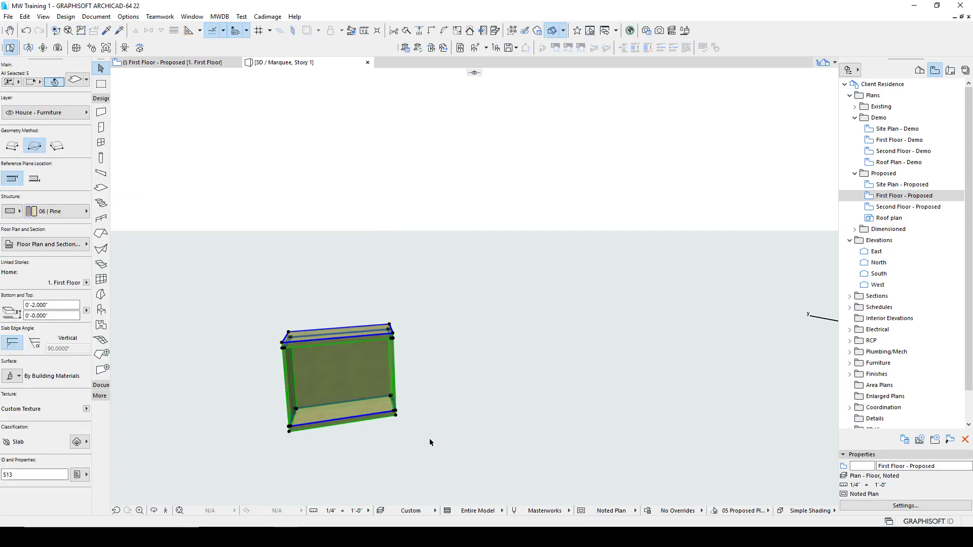
{"action": "key", "text": "ctrl+9"}
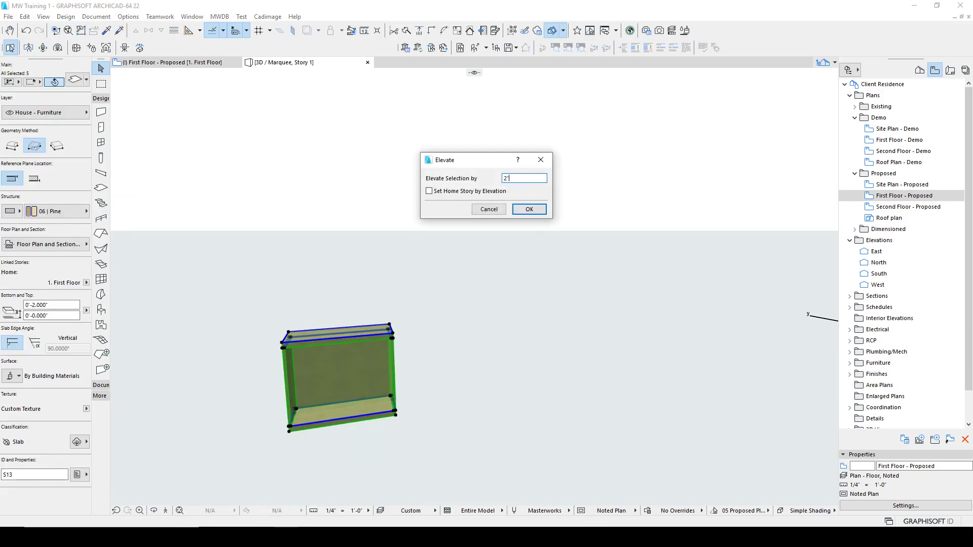
{"action": "key", "text": "Return"}
{"action": "left_click", "coordinate": [430, 437]}
{"action": "left_click", "coordinate": [171, 61]}
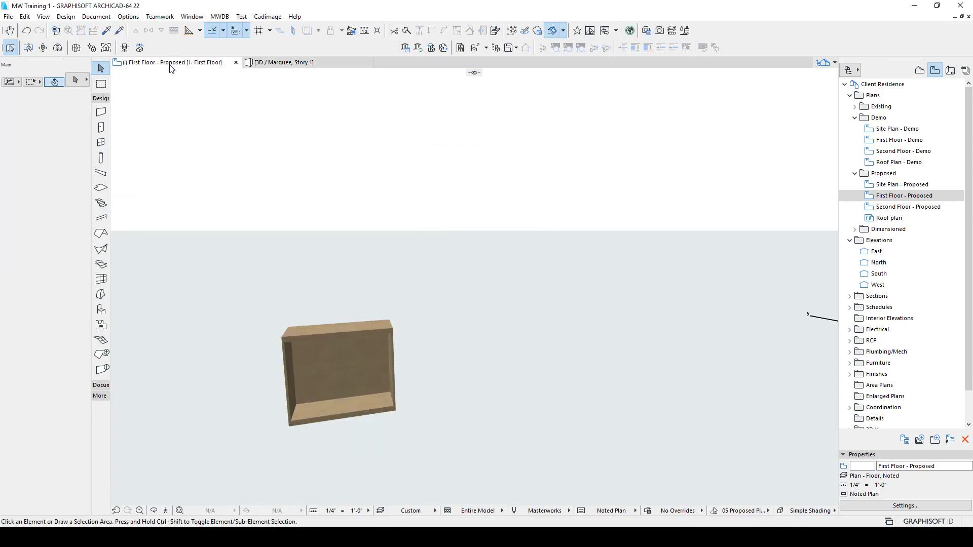
{"action": "scroll", "coordinate": [333, 248], "scroll_direction": "down", "scroll_amount": 3}
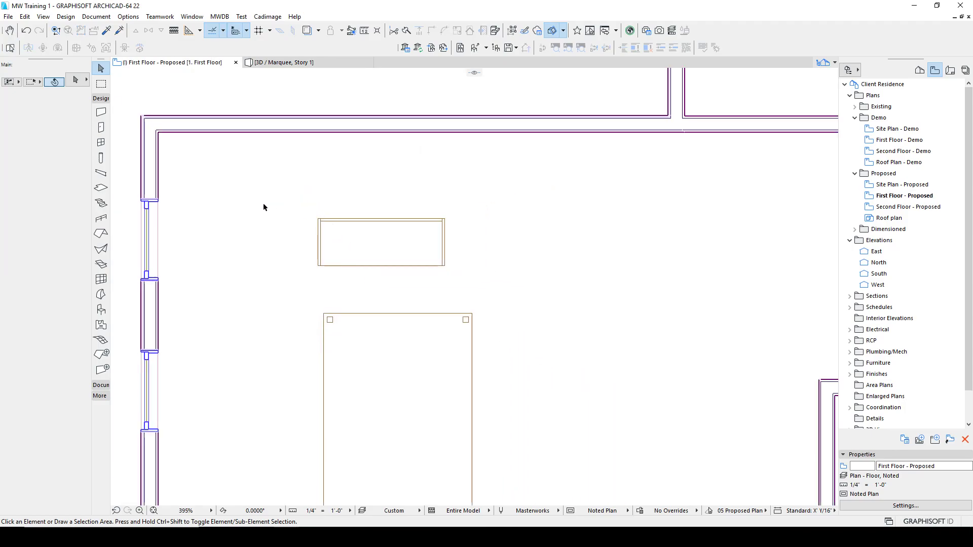
In the 3D view, select the unit's base slab and elevate a copy of it by 1' to create a shelf.
{"action": "key", "text": "F5"}
{"action": "left_click_drag", "start_coordinate": [263, 201], "coordinate": [400, 406]}
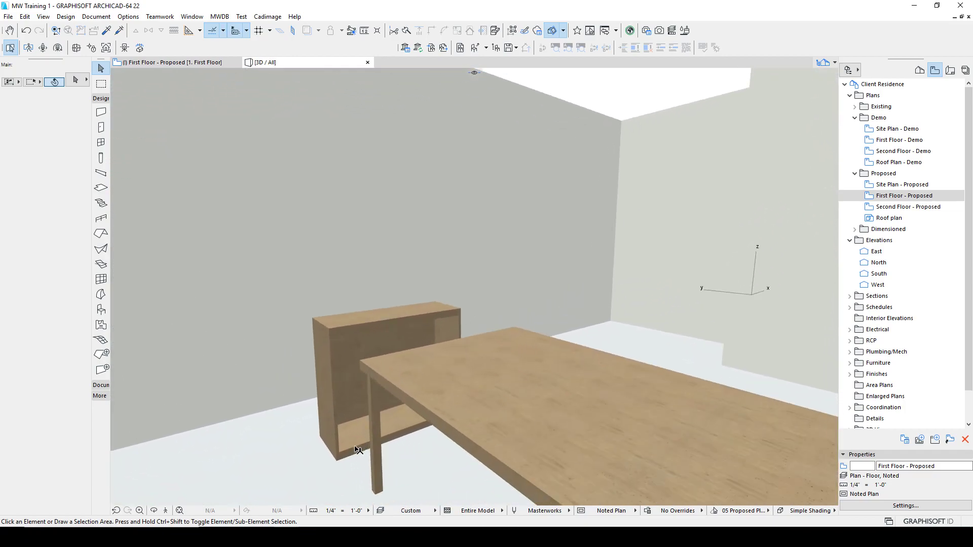
{"action": "left_click", "coordinate": [358, 449]}
{"action": "key", "text": "ctrl+9"}
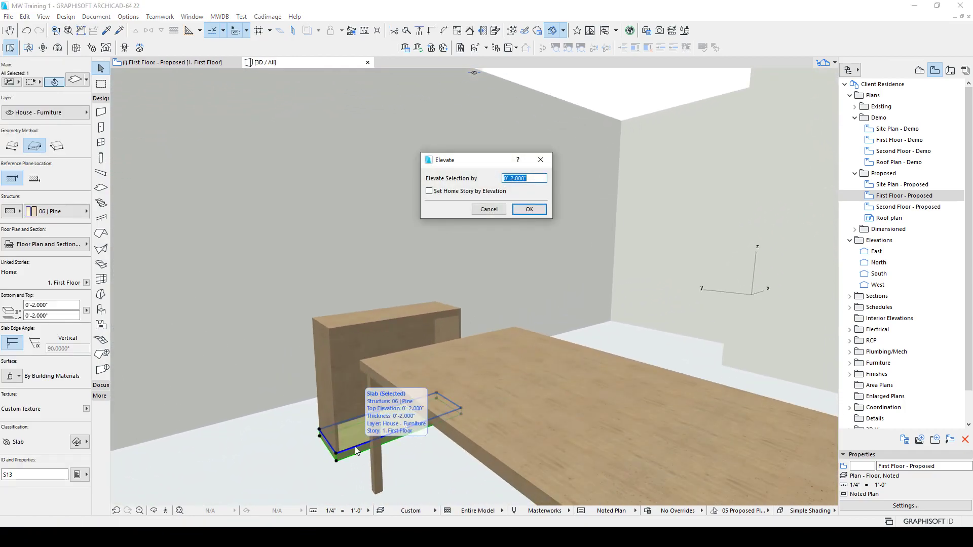
{"action": "key", "text": "Escape"}
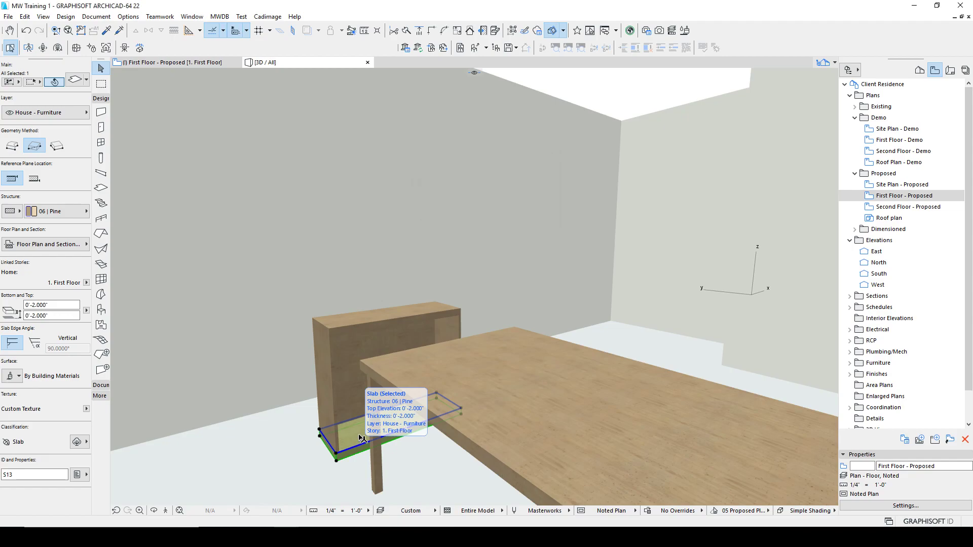
{"action": "key", "text": "ctrl+shift+d"}
{"action": "left_click", "coordinate": [336, 454]}
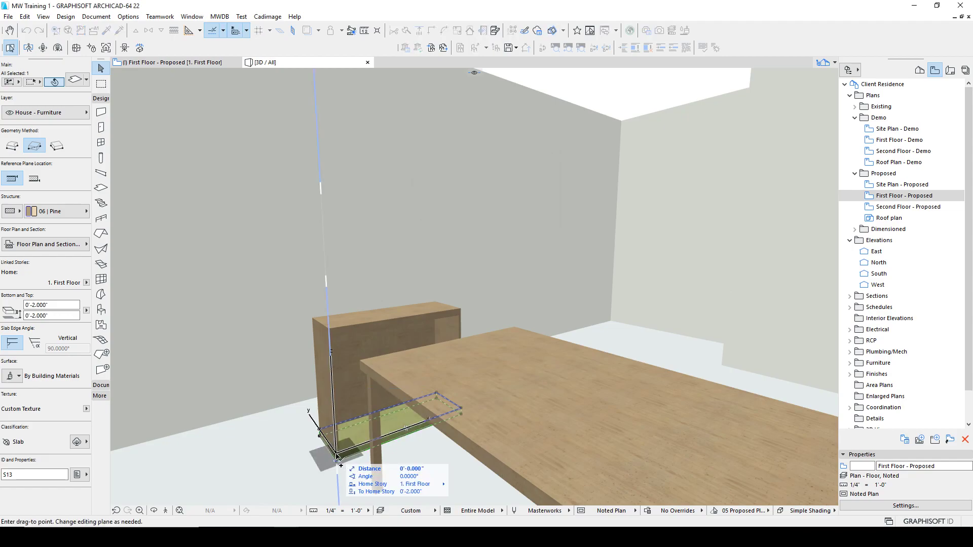
{"action": "key", "text": "Escape"}
{"action": "key", "text": "ctrl+9"}
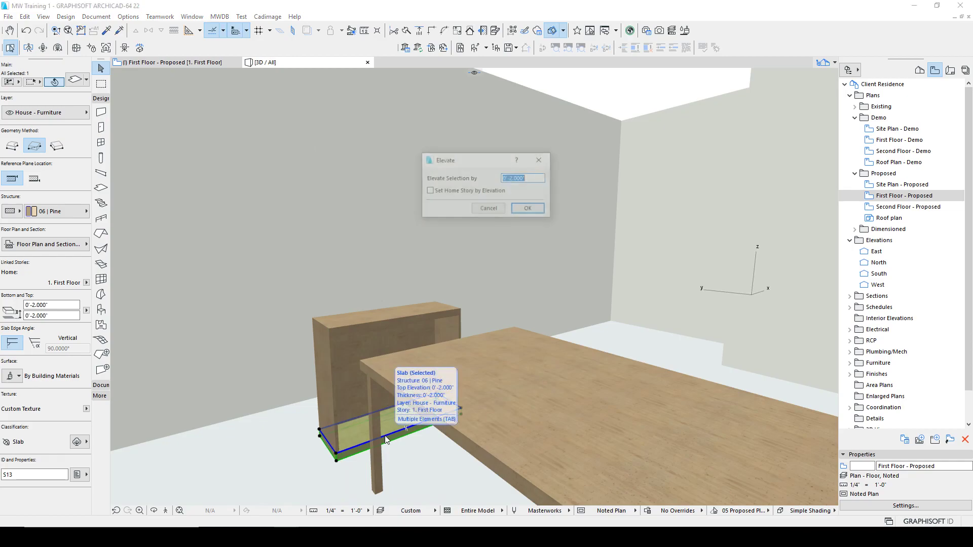
{"action": "key", "text": "Return"}
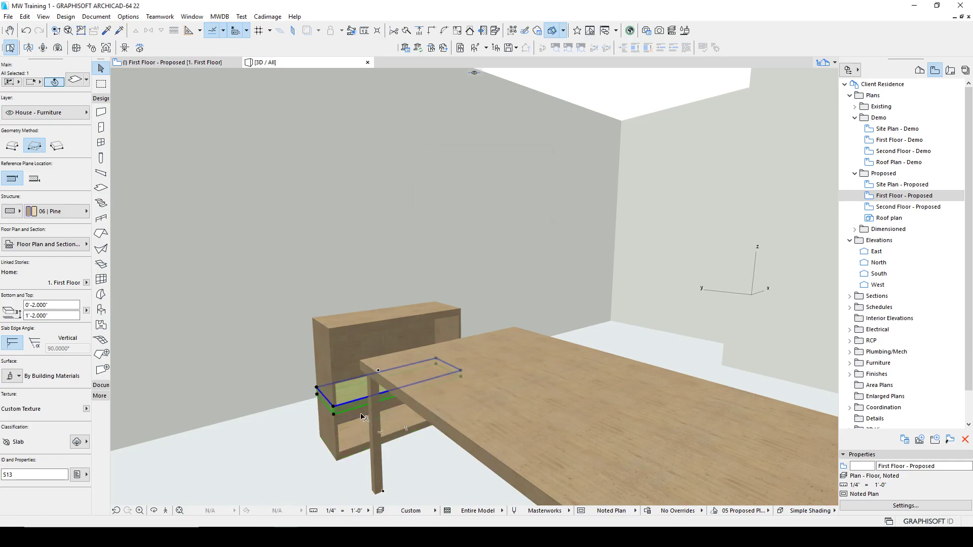
Offset the new shelf's side and back edges inward to meet the inner faces of the side and back panels.
{"action": "key", "text": "Escape"}
{"action": "left_click", "coordinate": [335, 404]}
{"action": "left_click", "coordinate": [332, 404]}
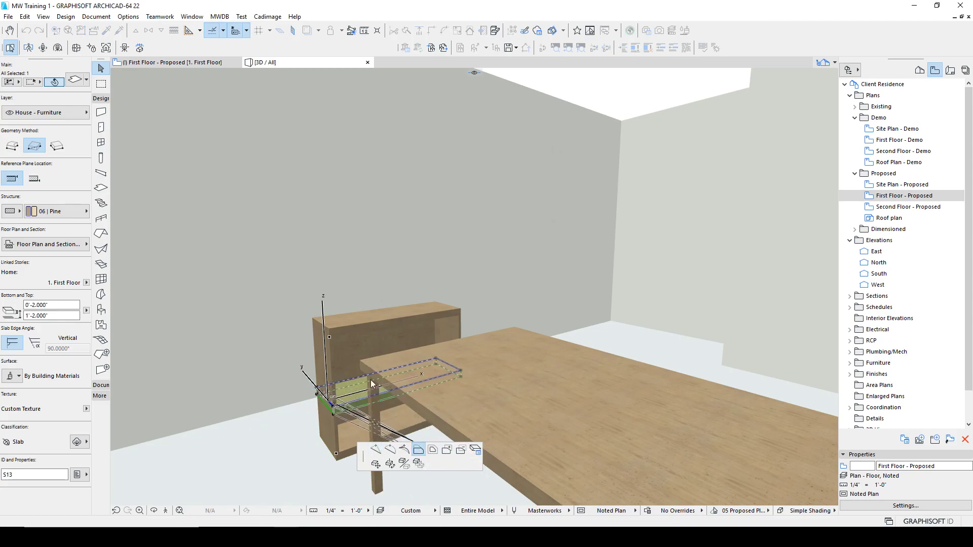
{"action": "left_click", "coordinate": [389, 368]}
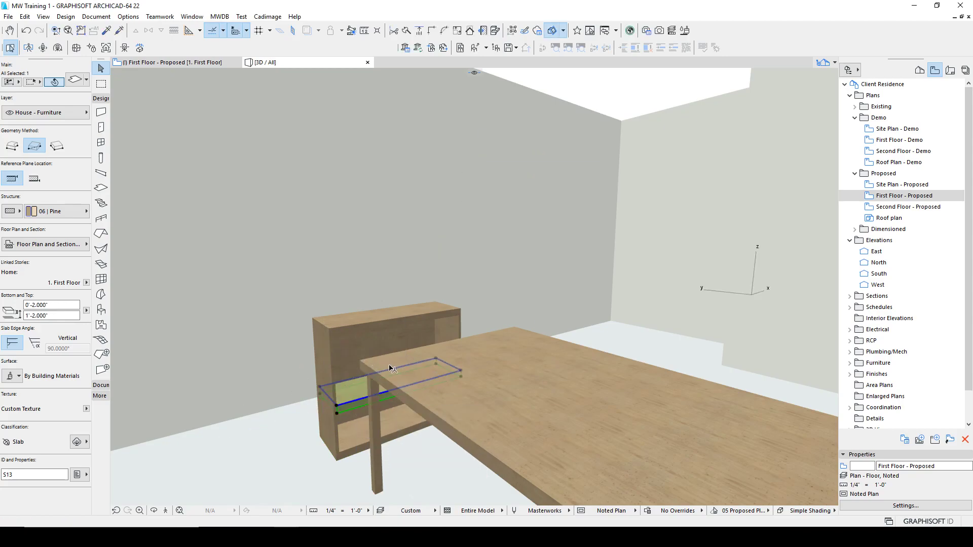
{"action": "left_click", "coordinate": [353, 384]}
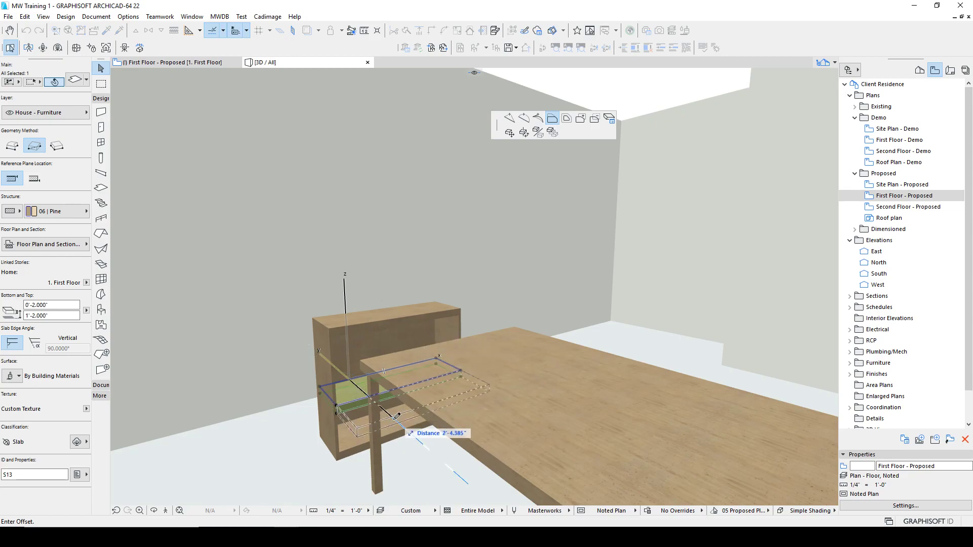
{"action": "left_click", "coordinate": [354, 417]}
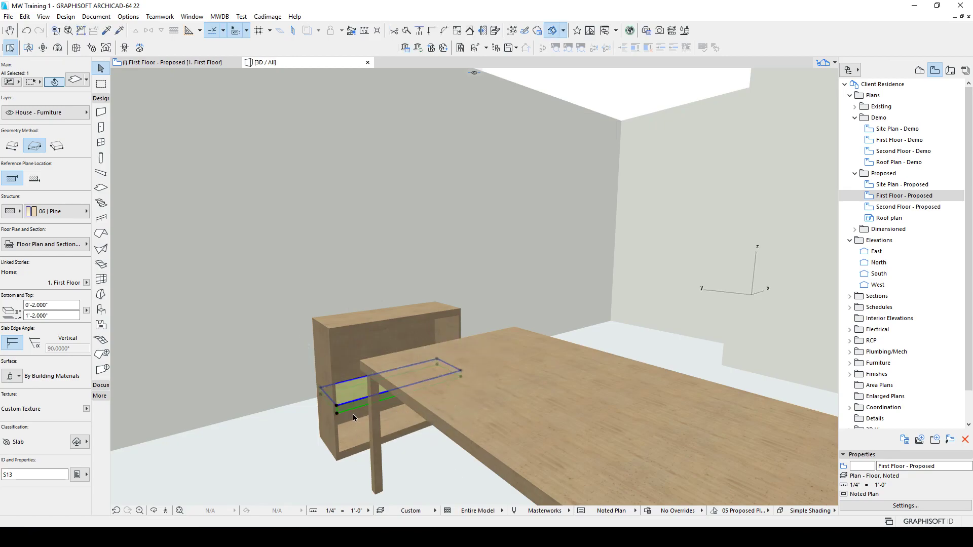
{"action": "left_click", "coordinate": [447, 367]}
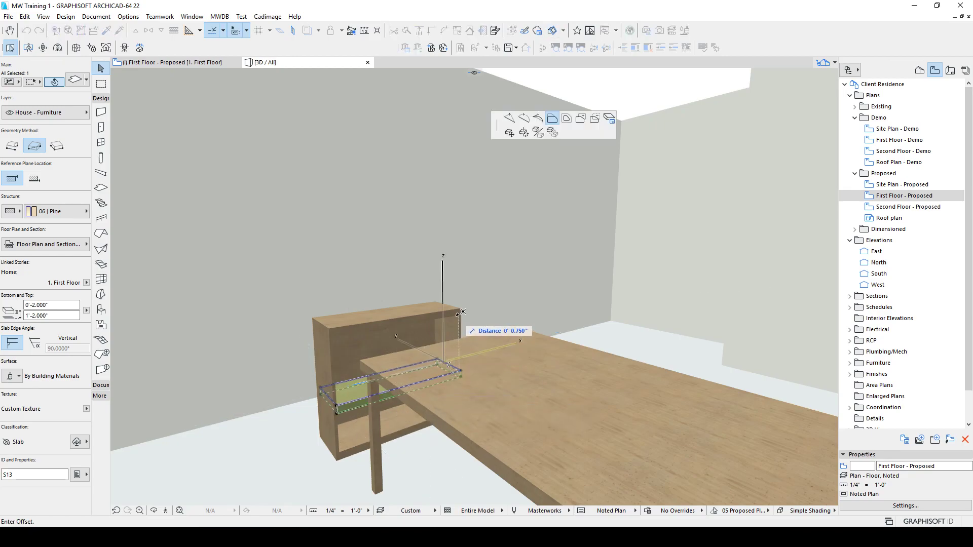
{"action": "key", "text": "Escape"}
Select the unit's top slab and elevate it by 4'.
{"action": "middle_click_drag", "start_coordinate": [459, 386], "coordinate": [355, 324], "text": "shift"}
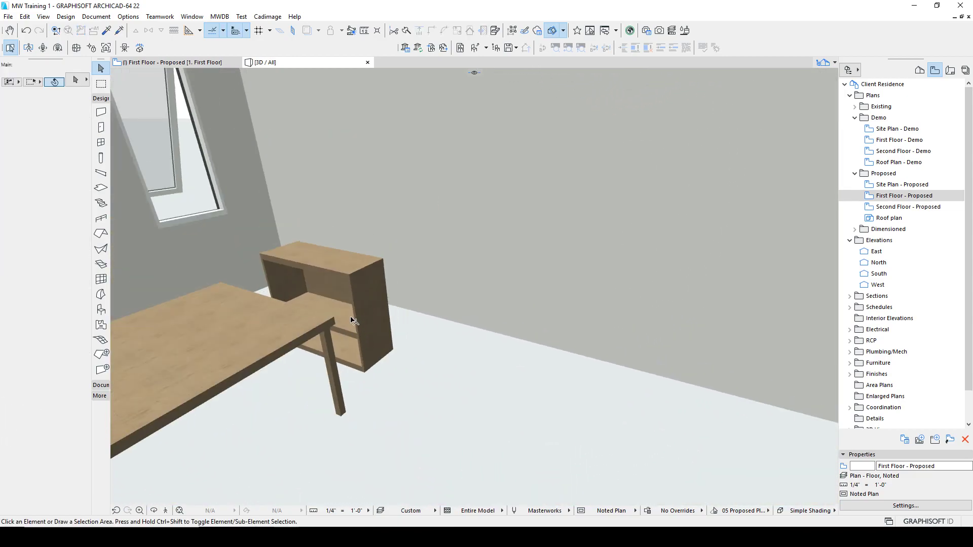
{"action": "left_click", "coordinate": [345, 264]}
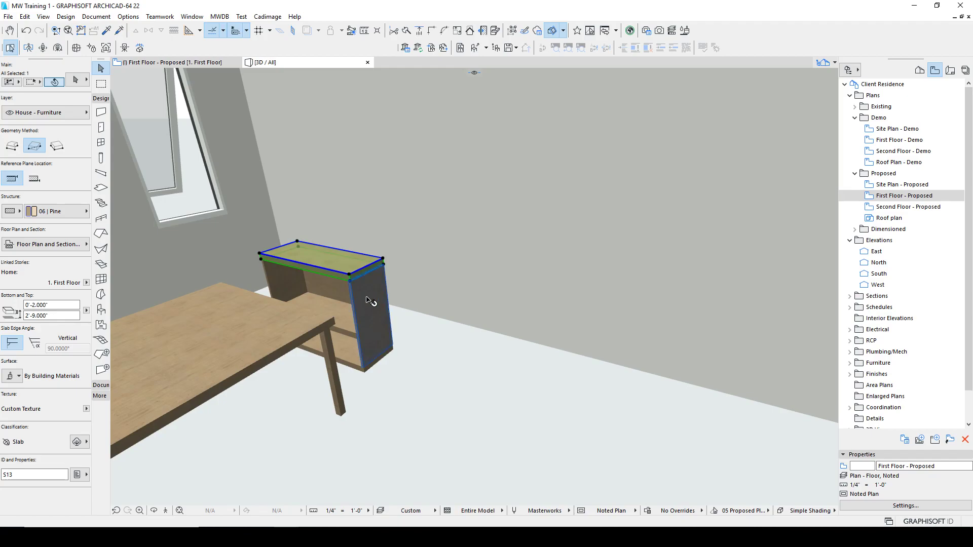
{"action": "key", "text": "ctrl+9"}
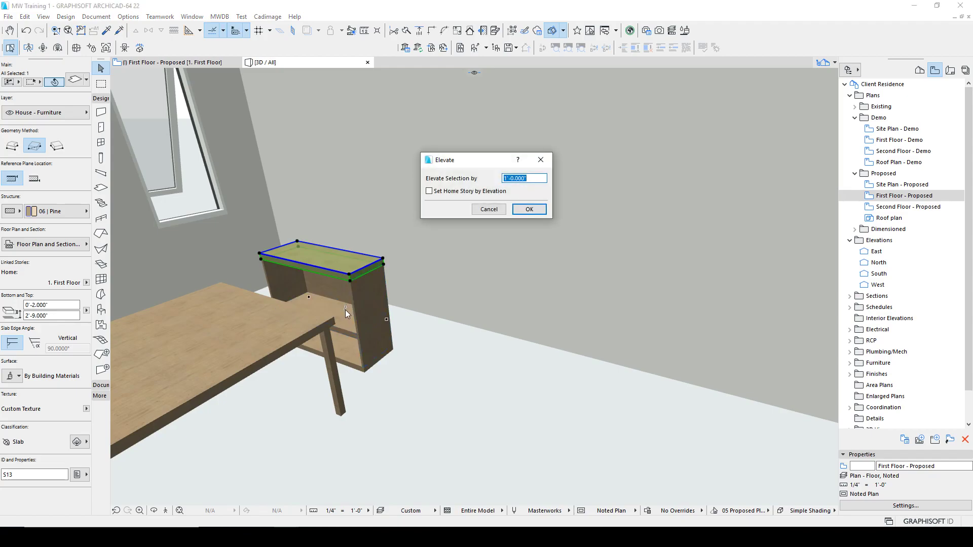
{"action": "type", "text": "4"}
{"action": "key", "text": "Return"}
{"action": "key", "text": "Escape"}
Stretch the back panel's thickness upward until it meets the underside of the raised top slab.
{"action": "left_click", "coordinate": [345, 268]}
{"action": "left_click", "coordinate": [383, 265]}
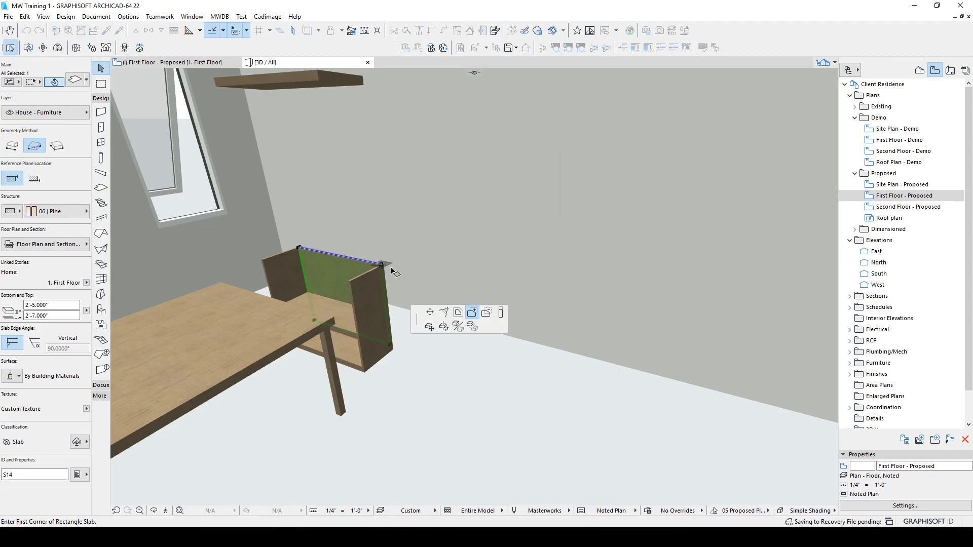
{"action": "left_click", "coordinate": [502, 313]}
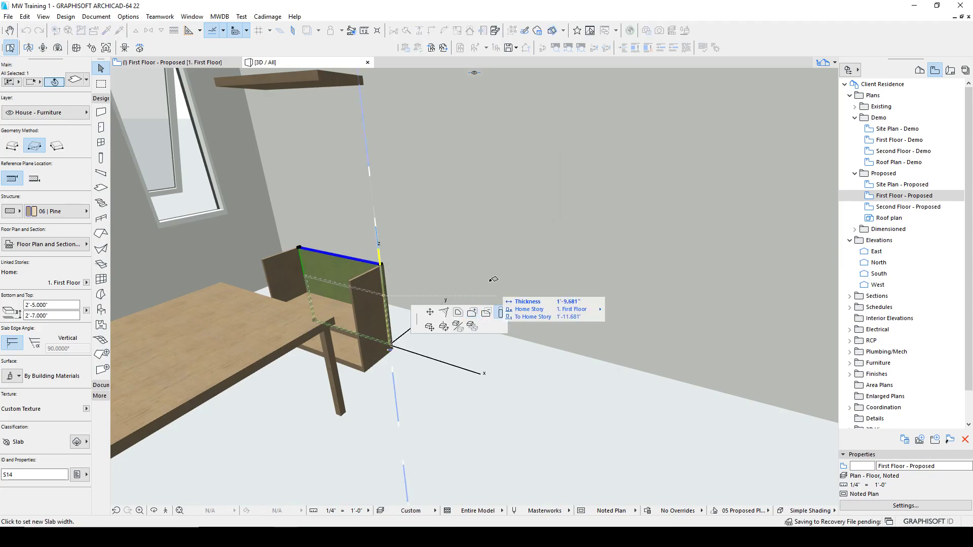
{"action": "left_click", "coordinate": [365, 85]}
{"action": "key", "text": "Escape"}
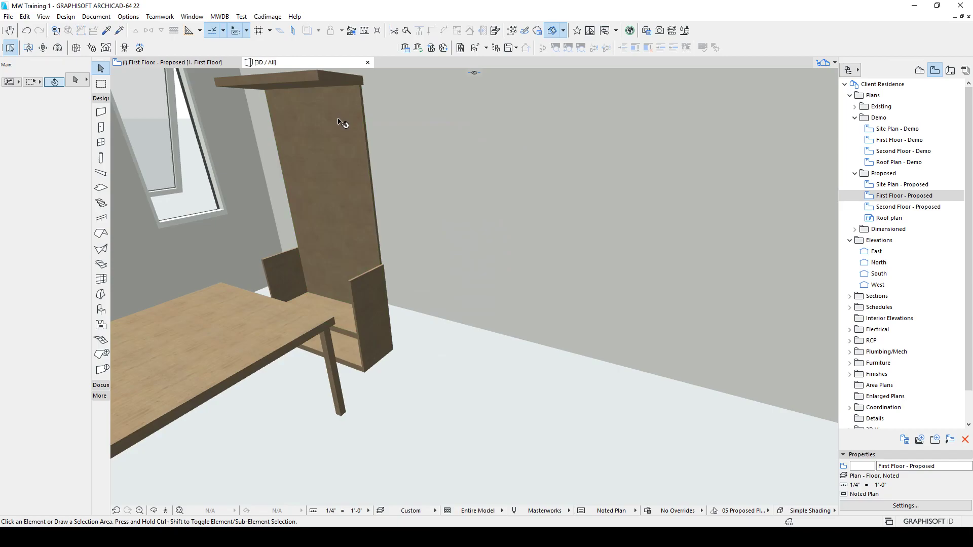
Transfer the stretched back panel's slab settings to both side panels.
{"action": "left_click", "coordinate": [338, 122], "text": "alt"}
{"action": "left_click", "coordinate": [364, 278], "text": "ctrl+alt"}
{"action": "left_click", "coordinate": [298, 269], "text": "ctrl+alt"}
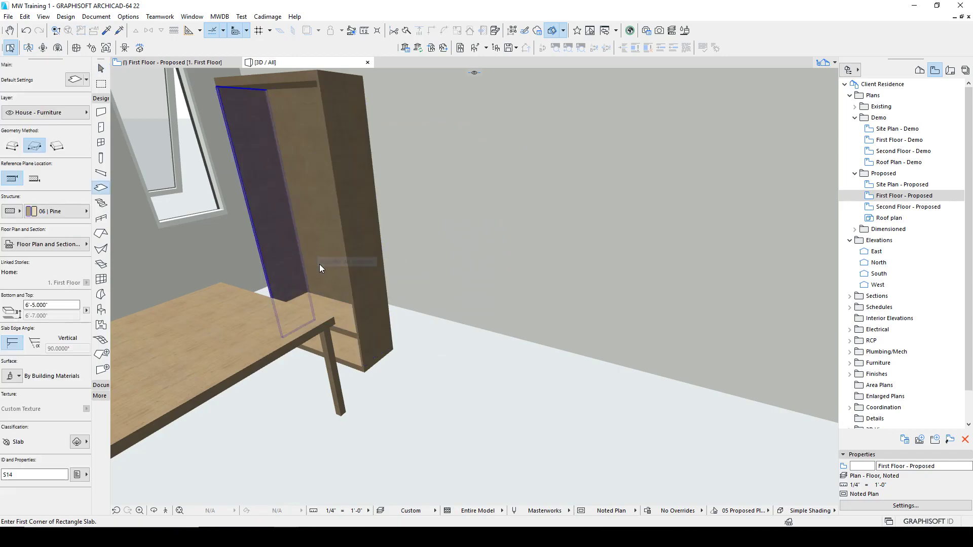
Multiply the shelf upward inside the unit using Elevate with the Spread method, making three copies spaced 1'-4" apart.
{"action": "left_click", "coordinate": [344, 321], "text": "shift"}
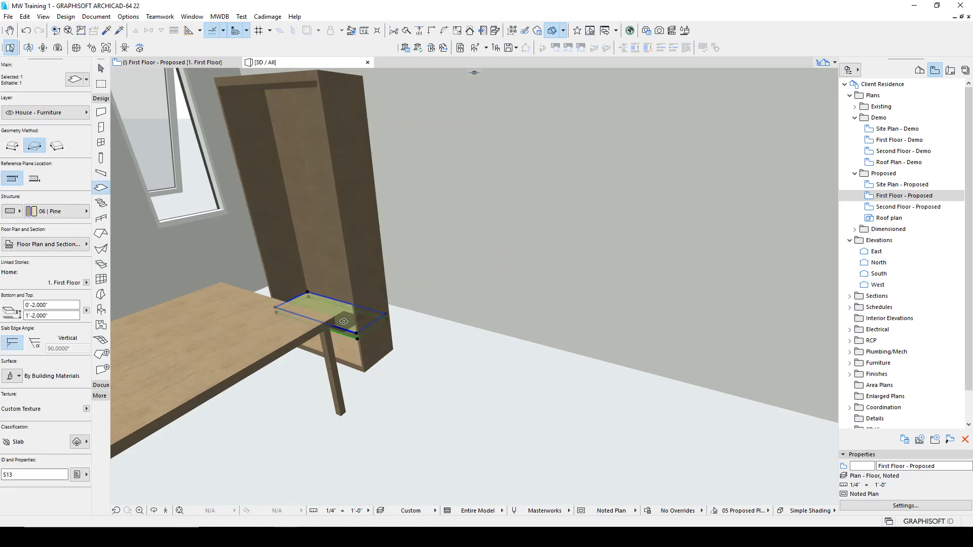
{"action": "key", "text": "ctrl+u"}
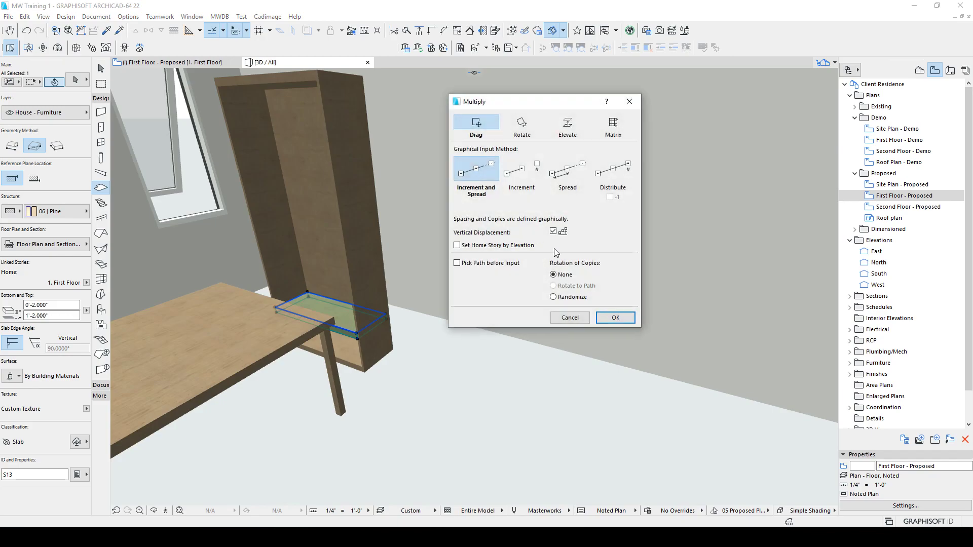
{"action": "left_click", "coordinate": [573, 130]}
{"action": "left_click", "coordinate": [540, 193]}
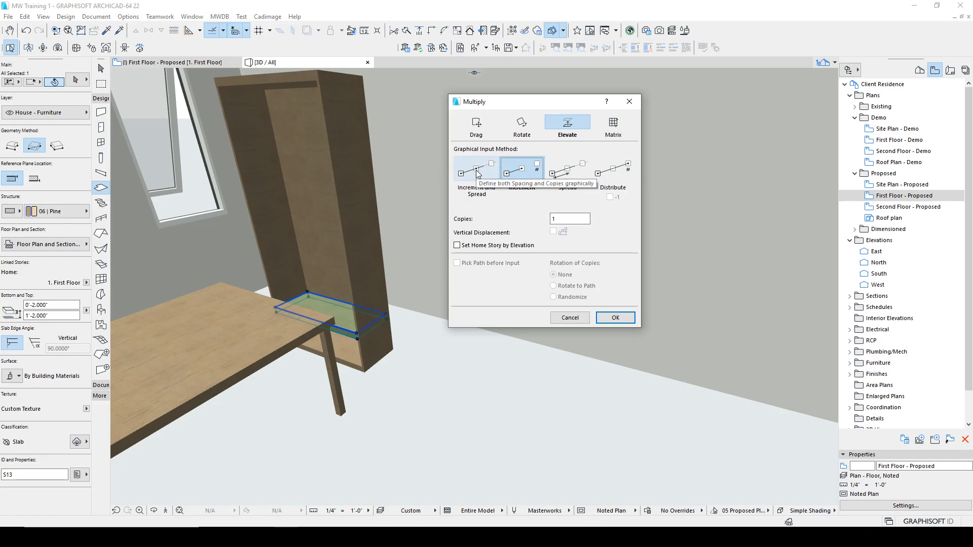
{"action": "left_click", "coordinate": [579, 172]}
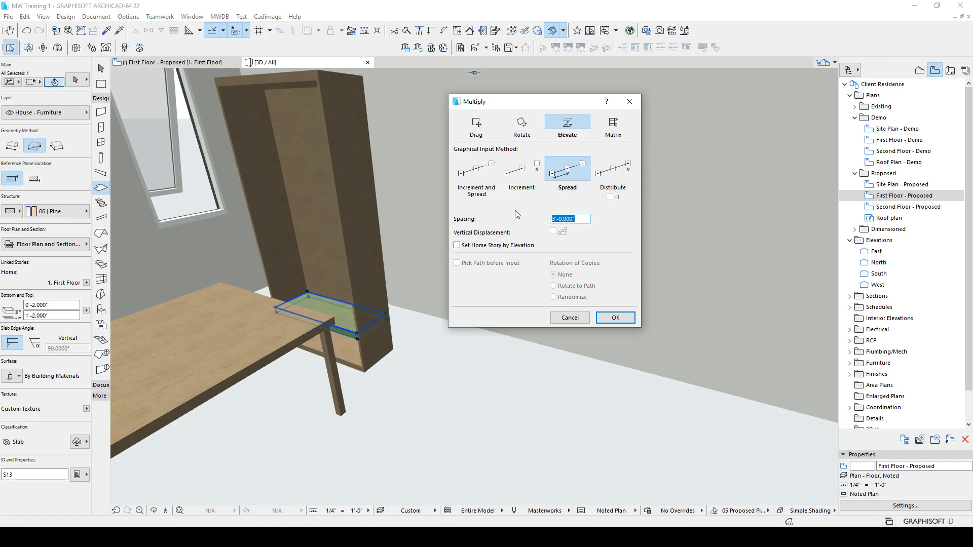
{"action": "key", "text": "Return"}
{"action": "left_click", "coordinate": [358, 323]}
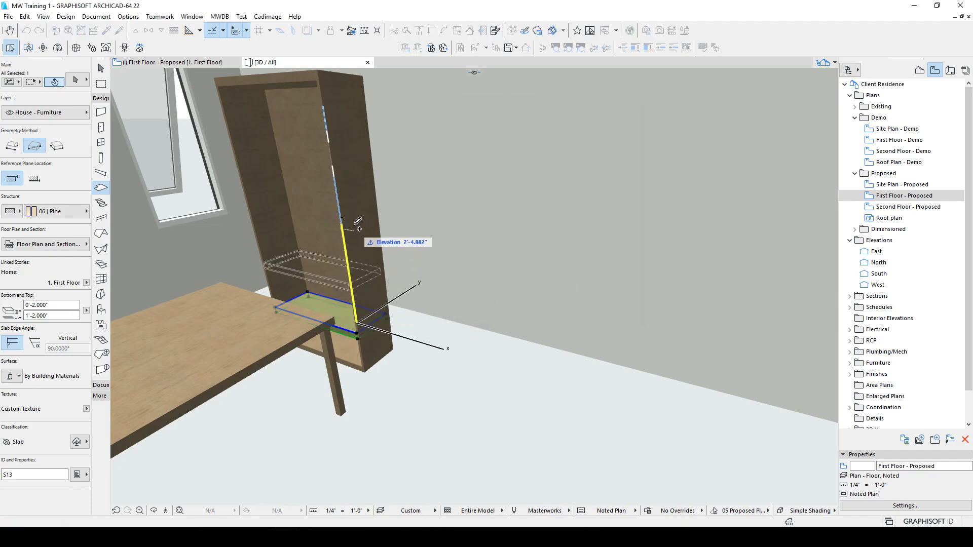
{"action": "mouse_move", "coordinate": [376, 135]}
{"action": "middle_mouse_down", "text": "shift"}
{"action": "mouse_move", "coordinate": [412, 179]}
{"action": "mouse_move", "coordinate": [392, 126]}
{"action": "middle_mouse_up", "text": "shift"}
{"action": "left_click", "coordinate": [332, 84]}
{"action": "key", "text": "Escape"}
Select all four inner shelves and elevate them together by 6".
{"action": "middle_click_drag", "start_coordinate": [373, 210], "coordinate": [449, 371], "text": "shift"}
{"action": "left_click", "coordinate": [414, 383], "text": "shift"}
{"action": "left_click", "coordinate": [419, 314], "text": "shift"}
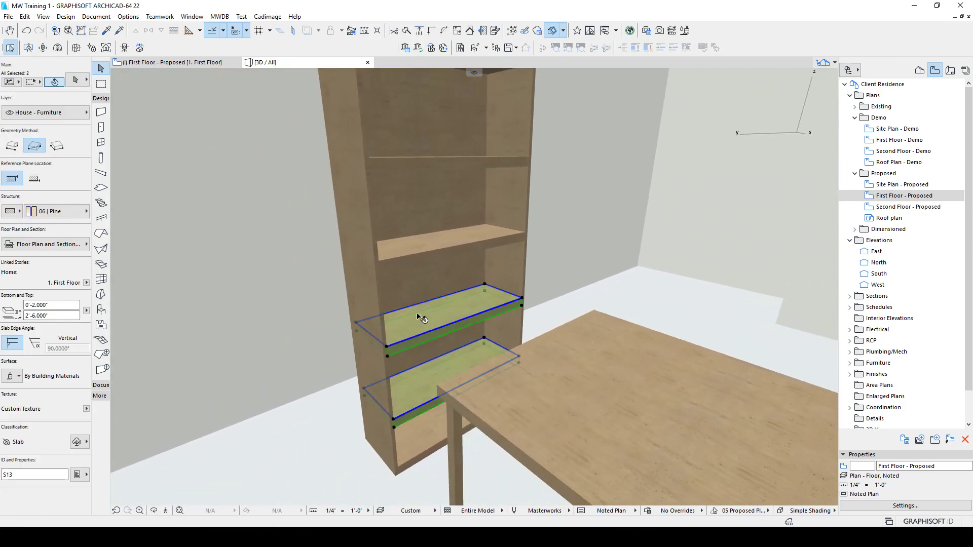
{"action": "left_click", "coordinate": [418, 253], "text": "shift"}
{"action": "key", "text": "ctrl+d"}
{"action": "left_click", "coordinate": [418, 252]}
{"action": "left_click", "coordinate": [418, 171]}
{"action": "key", "text": "ctrl+9"}
{"action": "type", "text": "6\""}
{"action": "key", "text": "Return"}
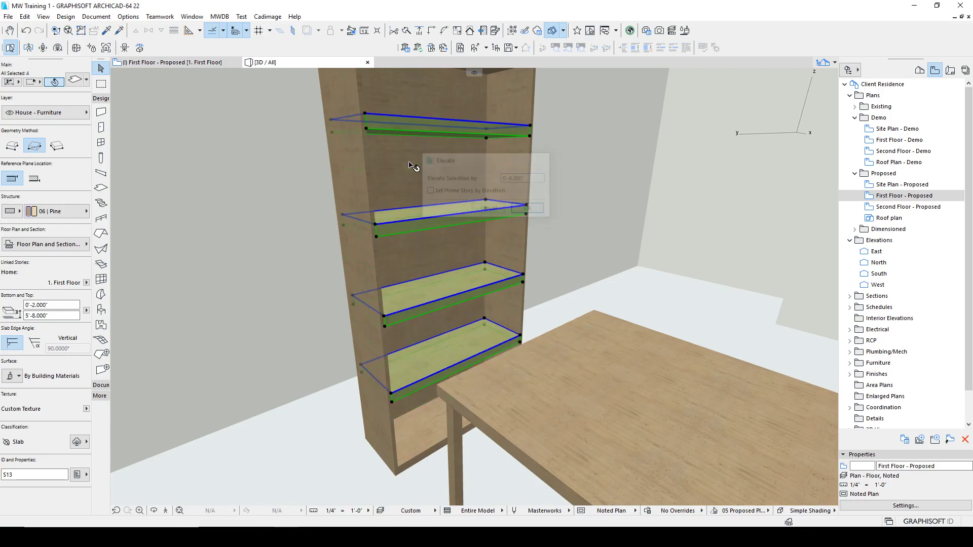
{"action": "key", "text": "Escape"}
Return to the First Floor - Proposed plan and draw a centre-point arc spanning about 95° beside the shelving unit.
{"action": "middle_click_drag", "start_coordinate": [565, 277], "coordinate": [253, 281], "text": "shift"}
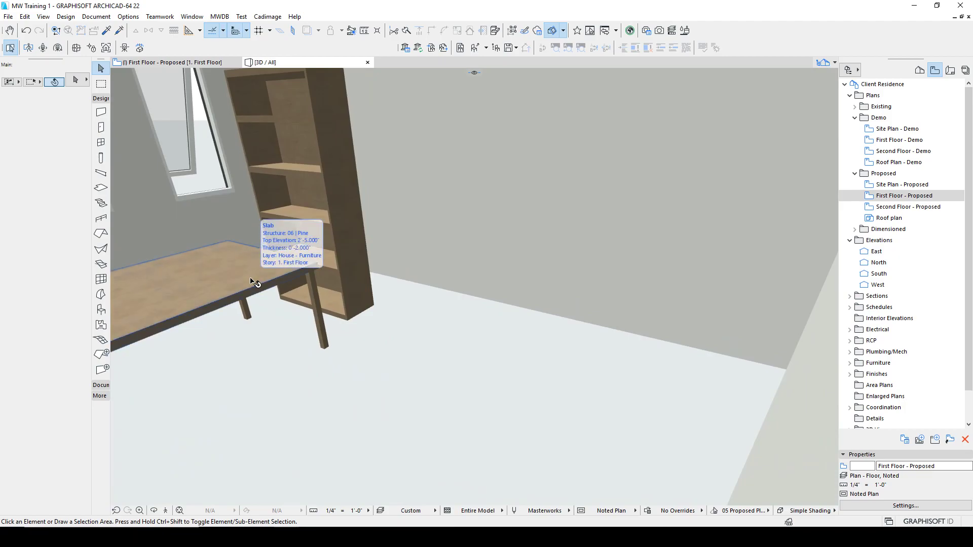
{"action": "scroll", "coordinate": [350, 283], "scroll_direction": "down", "scroll_amount": 5}
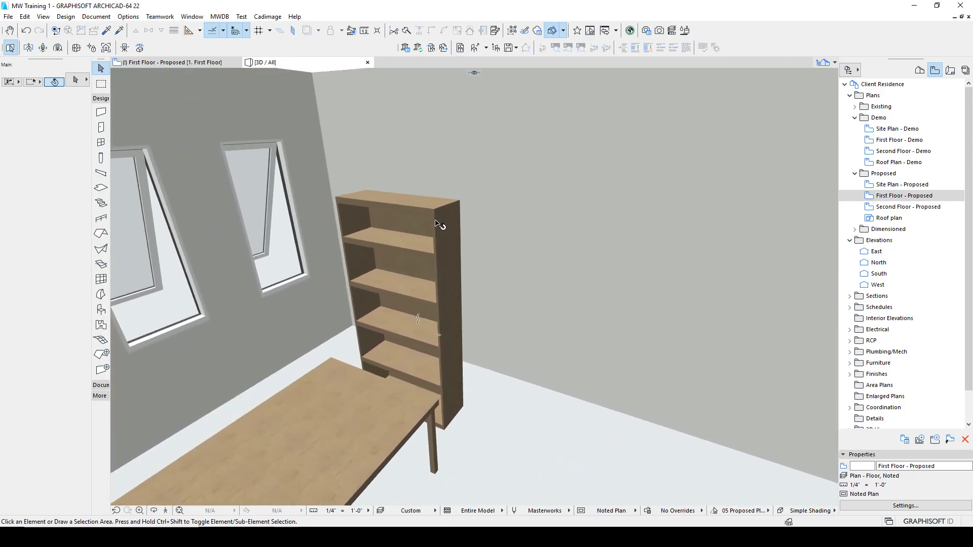
{"action": "left_click", "coordinate": [172, 62]}
{"action": "left_click", "coordinate": [377, 221]}
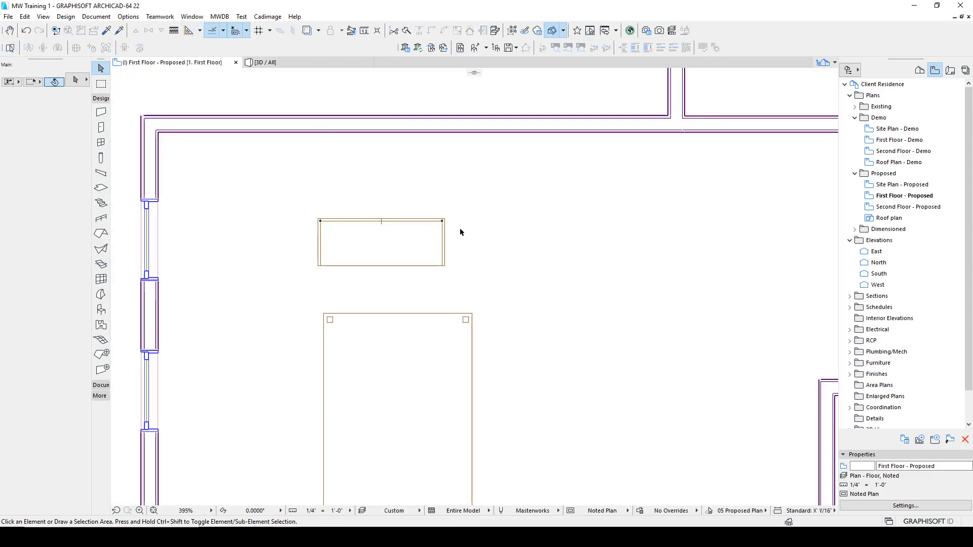
{"action": "key", "text": "c"}
{"action": "left_click", "coordinate": [560, 253]}
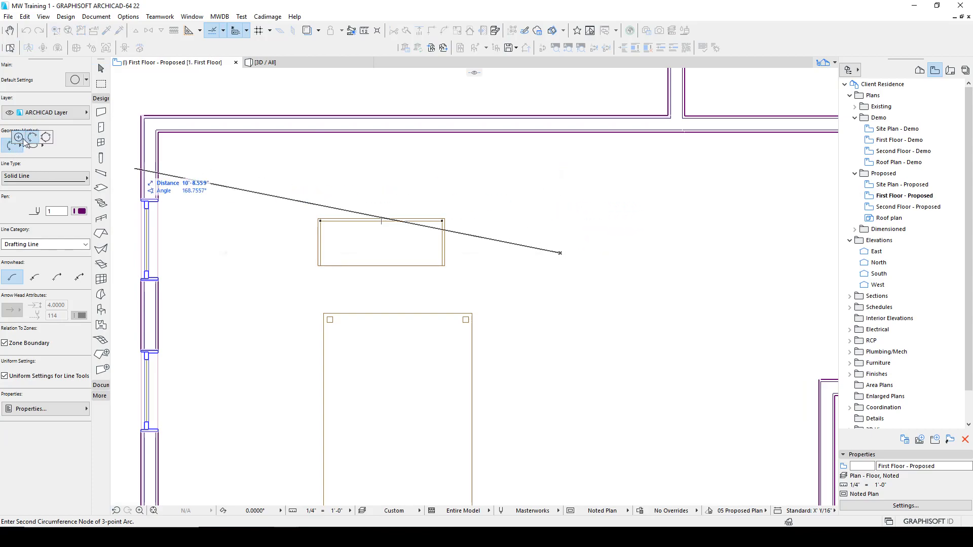
{"action": "left_click", "coordinate": [18, 137]}
{"action": "left_click", "coordinate": [560, 253]}
{"action": "left_click", "coordinate": [568, 185]}
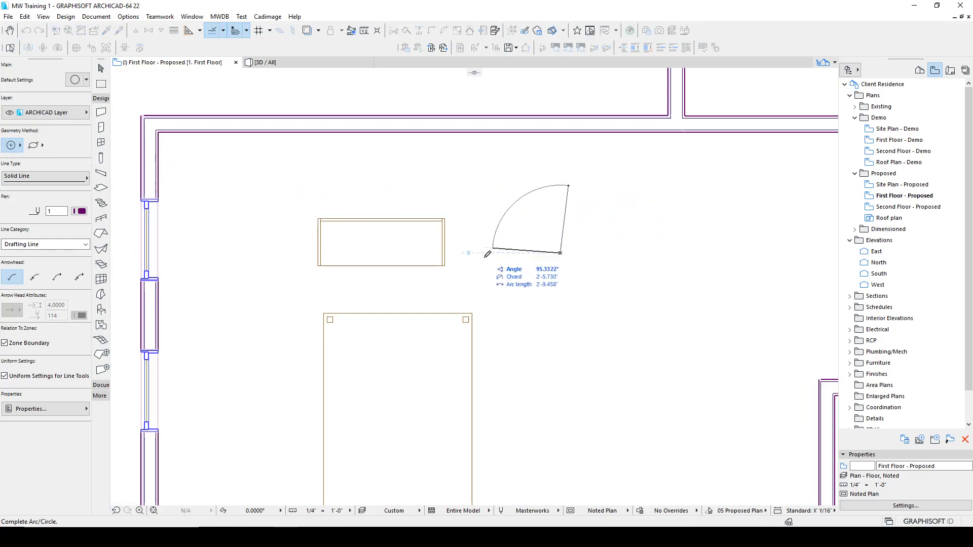
{"action": "left_click", "coordinate": [490, 252]}
{"action": "key", "text": "Escape"}
{"action": "scroll", "coordinate": [540, 192], "scroll_direction": "up", "scroll_amount": 3}
{"action": "scroll", "coordinate": [541, 187], "scroll_direction": "up", "scroll_amount": 1}
{"action": "key", "text": "l"}
{"action": "key", "text": "space"}
{"action": "left_click", "coordinate": [533, 185]}
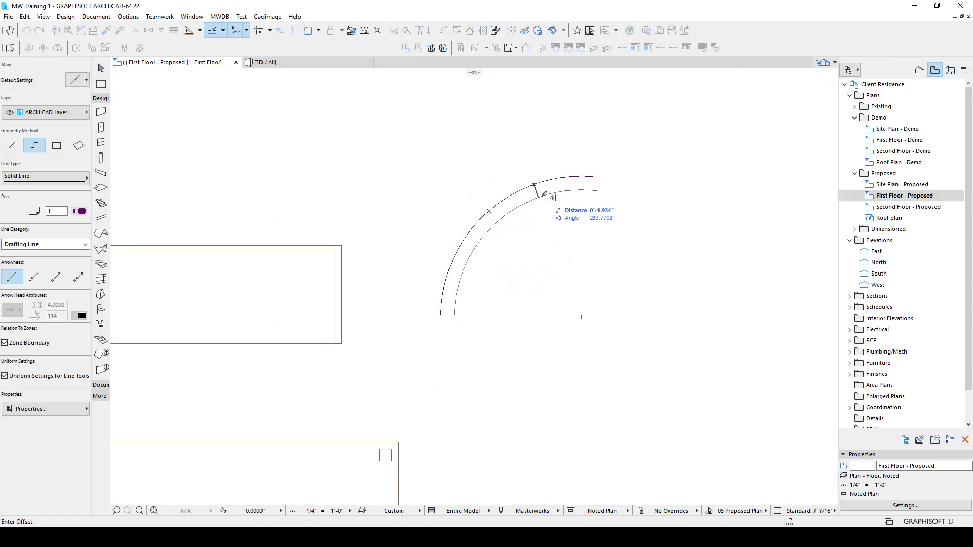
{"action": "key", "text": "Escape"}
{"action": "key", "text": "Escape"}
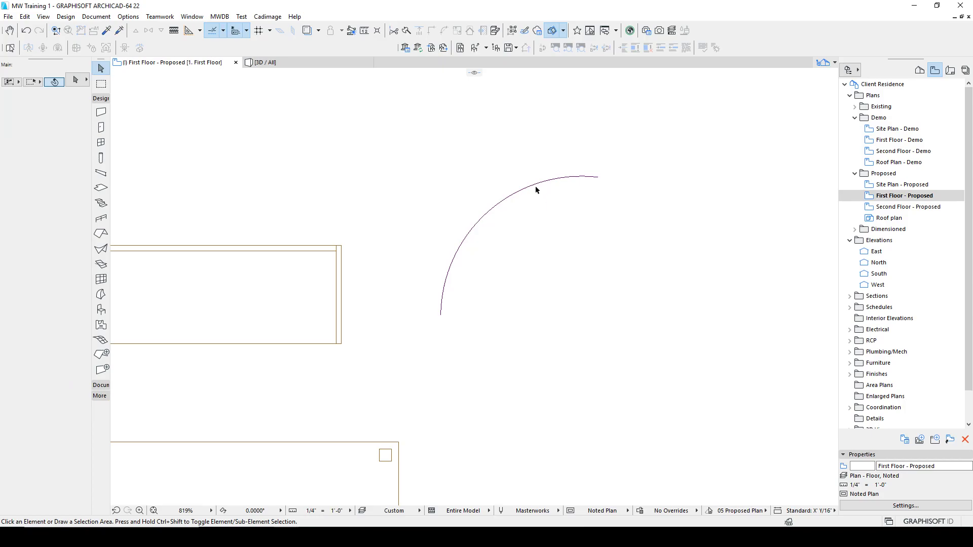
Create a parallel polyline offset just inside the arc by tracing the arc with the Line tool's polyline method.
{"action": "key", "text": "l"}
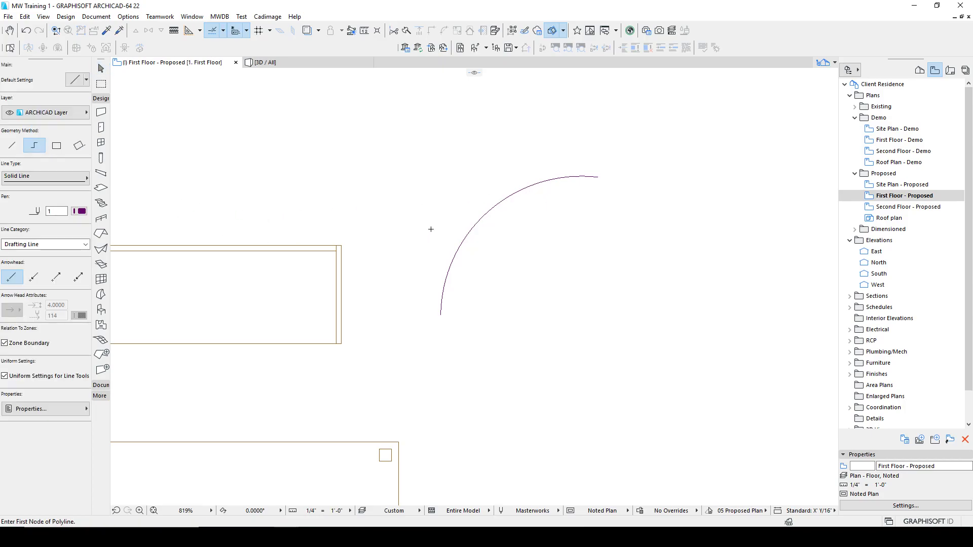
{"action": "left_click", "coordinate": [480, 218]}
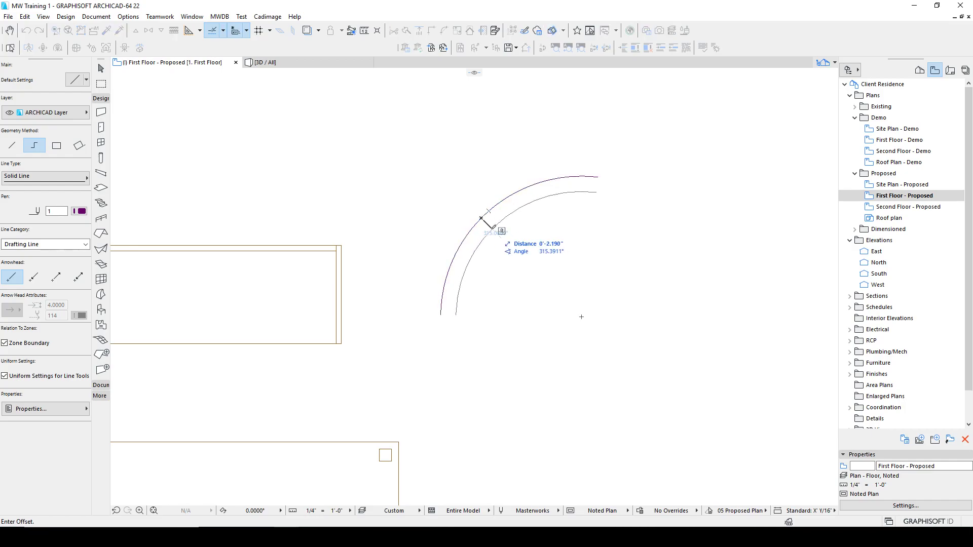
{"action": "key", "text": "Return"}
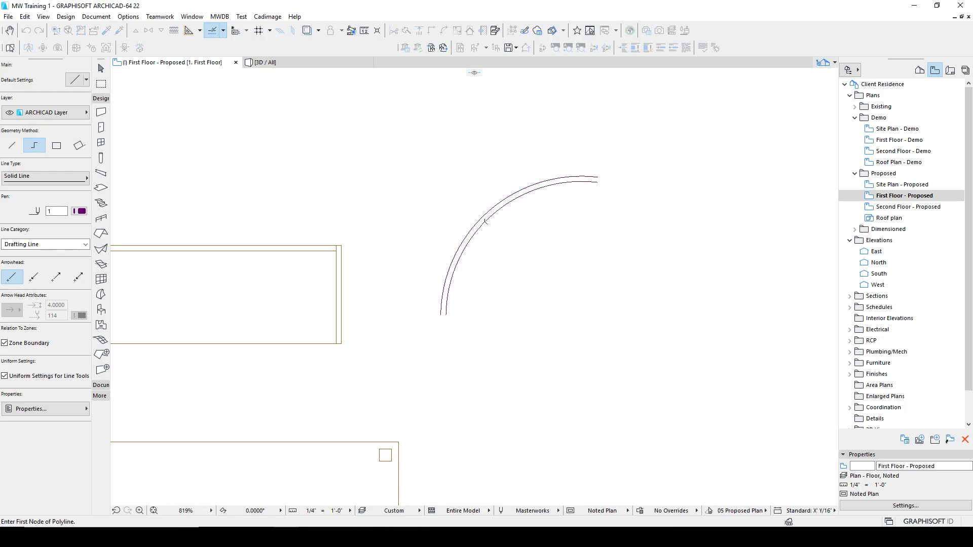
Transfer the settings of the shelving unit's side panel to the Slab tool.
{"action": "key", "text": "Escape"}
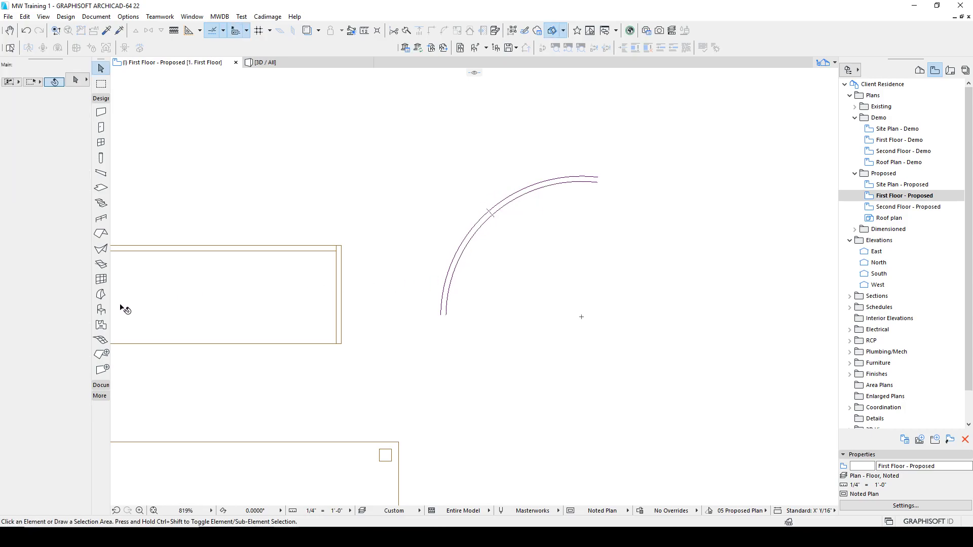
{"action": "left_click", "coordinate": [340, 242], "text": "alt"}
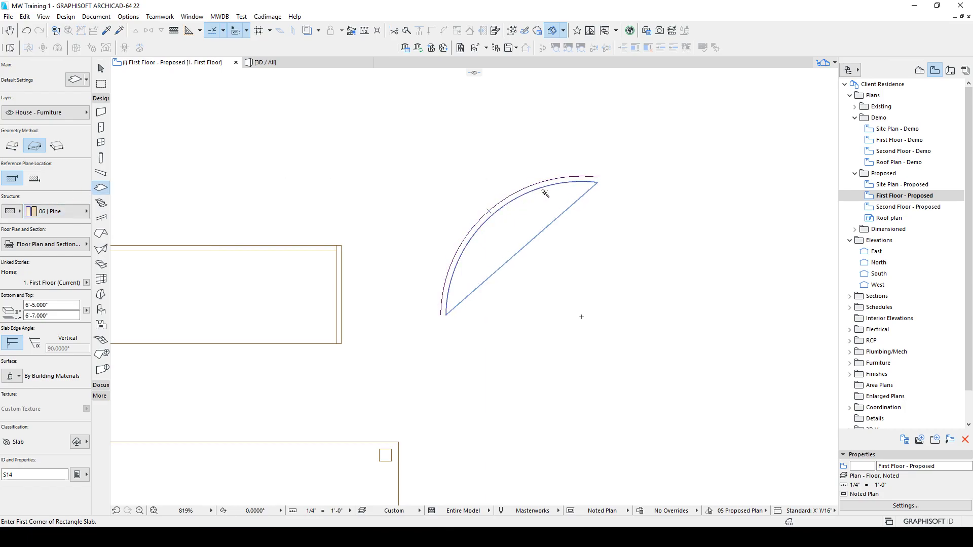
{"action": "key", "text": "Escape"}
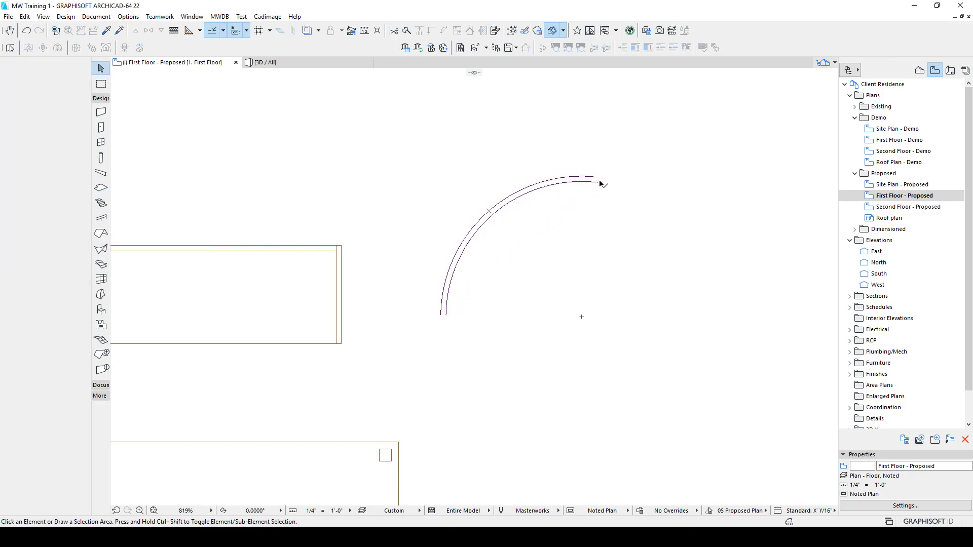
Close both open ends of the double arc with short straight lines.
{"action": "key", "text": "l"}
{"action": "left_click", "coordinate": [598, 177]}
{"action": "key", "text": "Escape"}
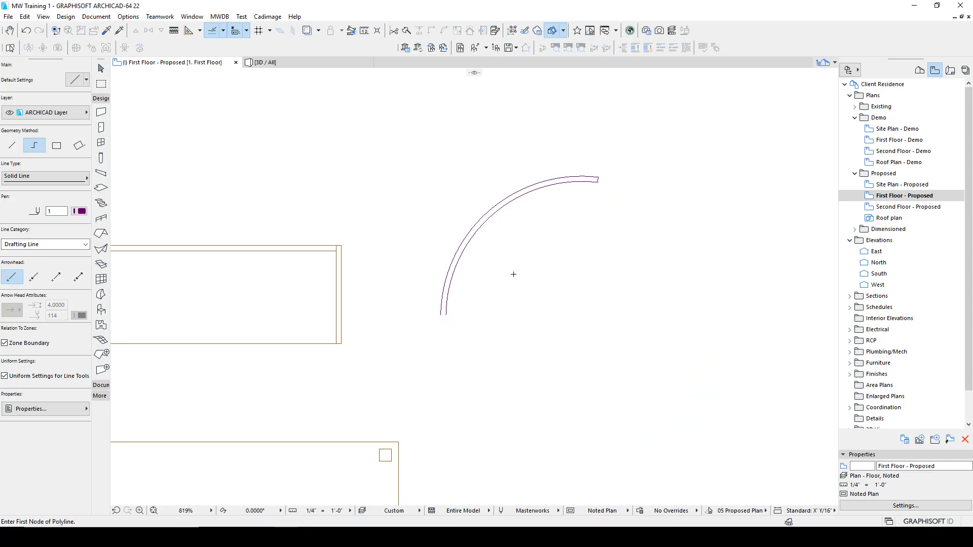
{"action": "left_click", "coordinate": [445, 313]}
{"action": "key", "text": "Escape"}
Drag a copy of the shelving unit's side panel slab to the lower end of the double arc.
{"action": "key", "text": "shift"}
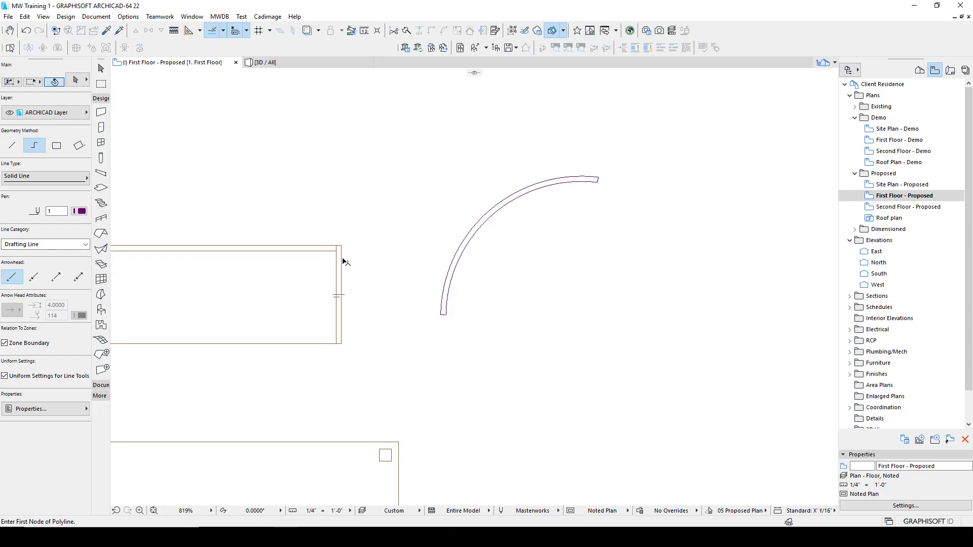
{"action": "left_click", "coordinate": [338, 252], "text": "shift"}
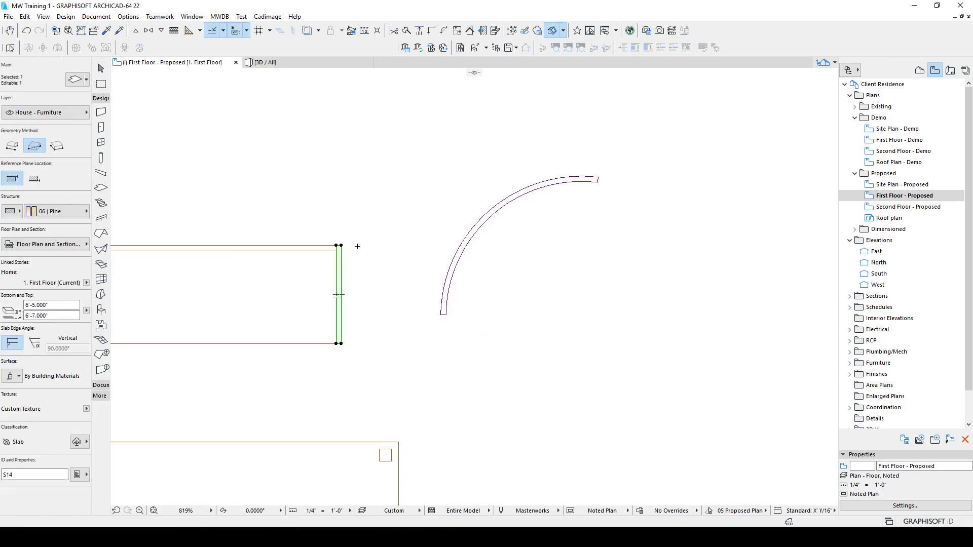
{"action": "key", "text": "ctrl+alt+d"}
{"action": "left_click", "coordinate": [341, 245]}
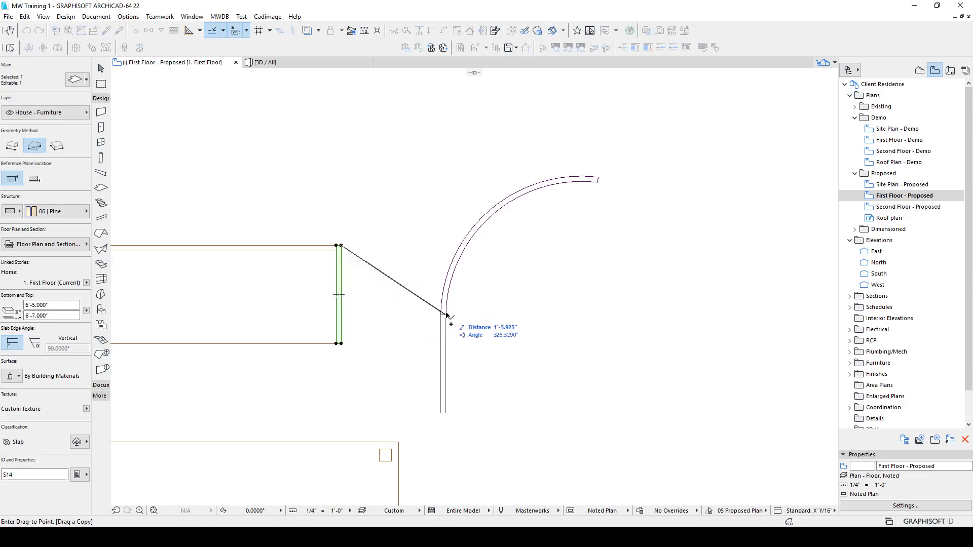
{"action": "left_click", "coordinate": [441, 313]}
Rotate the copied side panel about its corner at the arc's end so it points toward the arc's centre.
{"action": "key", "text": "ctrl+e"}
{"action": "left_click", "coordinate": [440, 315]}
{"action": "left_click", "coordinate": [440, 387]}
{"action": "left_click", "coordinate": [504, 312]}
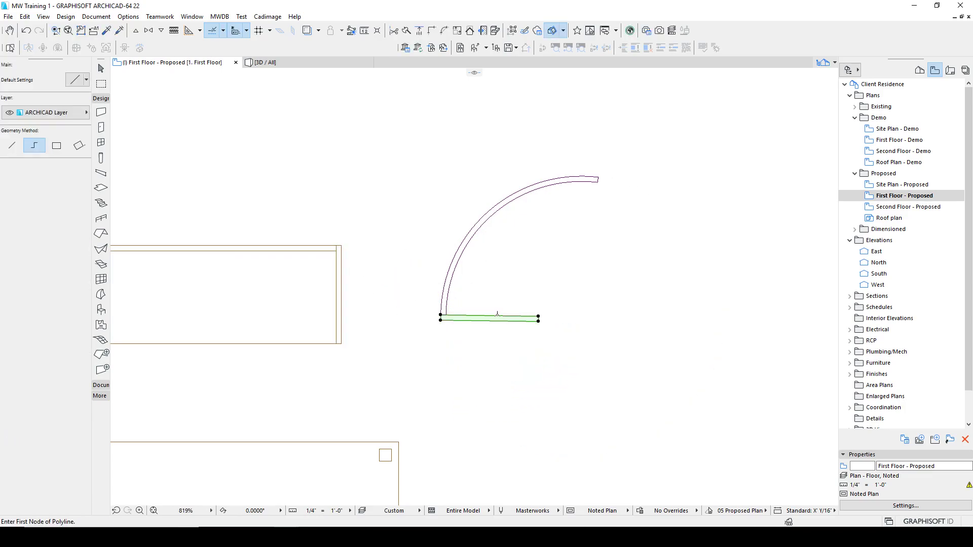
Rotate a copy of the side panel about the arc's centre to the arc's other end.
{"action": "scroll", "coordinate": [494, 320], "scroll_direction": "up", "scroll_amount": 3}
{"action": "scroll", "coordinate": [431, 314], "scroll_direction": "down", "scroll_amount": 3}
{"action": "left_click", "coordinate": [460, 314]}
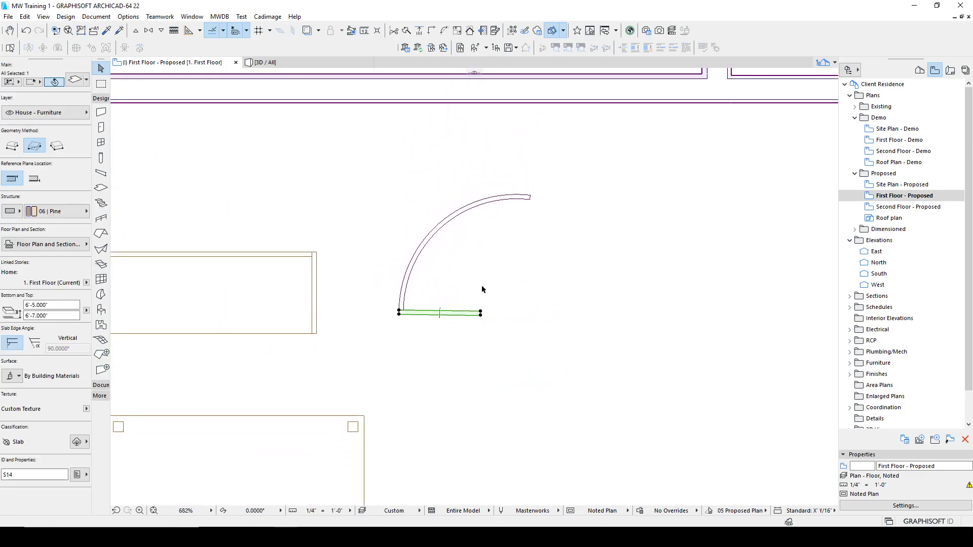
{"action": "key", "text": "ctrl+alt+e"}
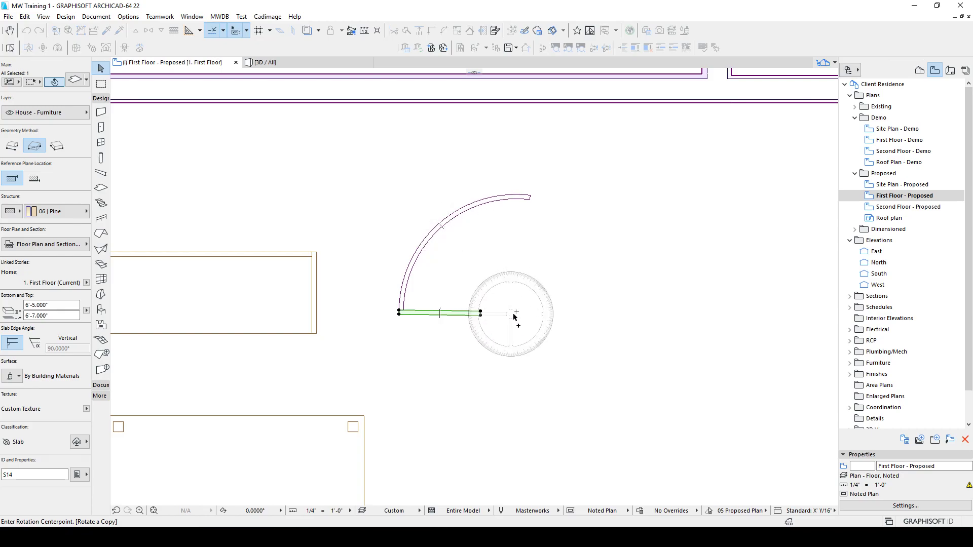
{"action": "left_click", "coordinate": [516, 312]}
{"action": "left_click", "coordinate": [470, 313]}
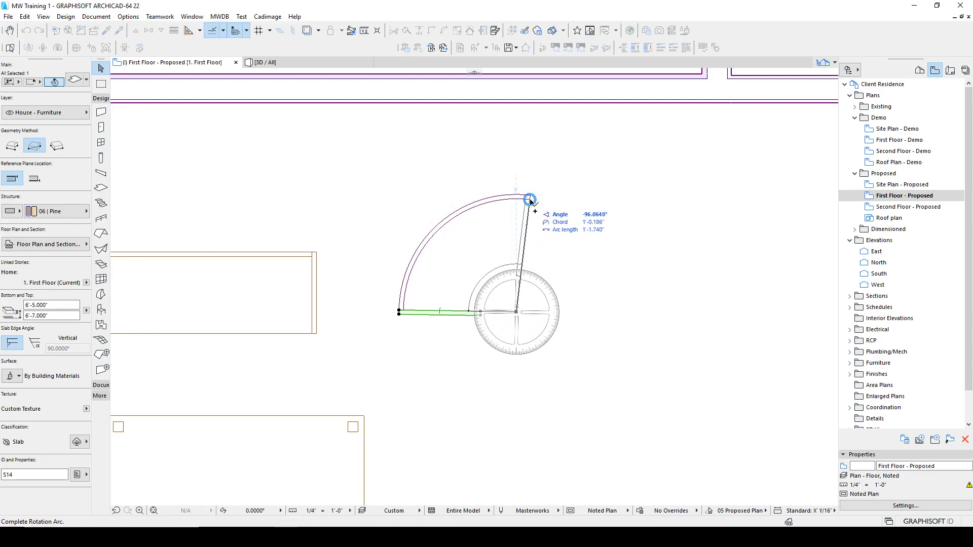
{"action": "left_click", "coordinate": [531, 201]}
{"action": "key", "text": "Escape"}
{"action": "scroll", "coordinate": [507, 194], "scroll_direction": "up", "scroll_amount": 5}
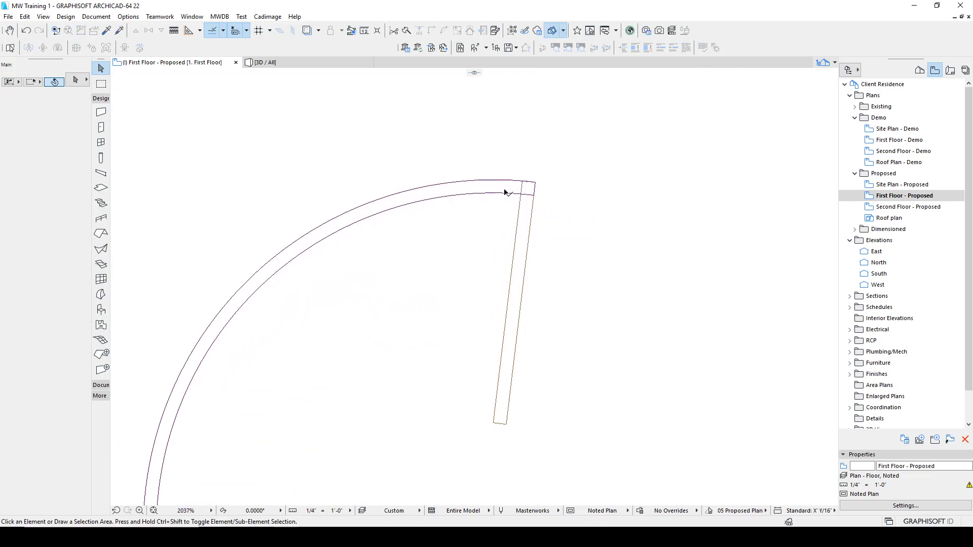
{"action": "left_click", "coordinate": [501, 181]}
{"action": "key", "text": "Escape"}
{"action": "left_click", "coordinate": [496, 193]}
{"action": "key", "text": "Escape"}
{"action": "left_click", "coordinate": [535, 189]}
{"action": "key", "text": "Escape"}
{"action": "scroll", "coordinate": [462, 182], "scroll_direction": "down", "scroll_amount": 3}
{"action": "left_click", "coordinate": [316, 350]}
{"action": "key", "text": "Escape"}
{"action": "scroll", "coordinate": [512, 167], "scroll_direction": "up", "scroll_amount": 4}
Try deleting the guide arcs at the rotated side panel, and undo the deletions.
{"action": "left_click", "coordinate": [446, 209]}
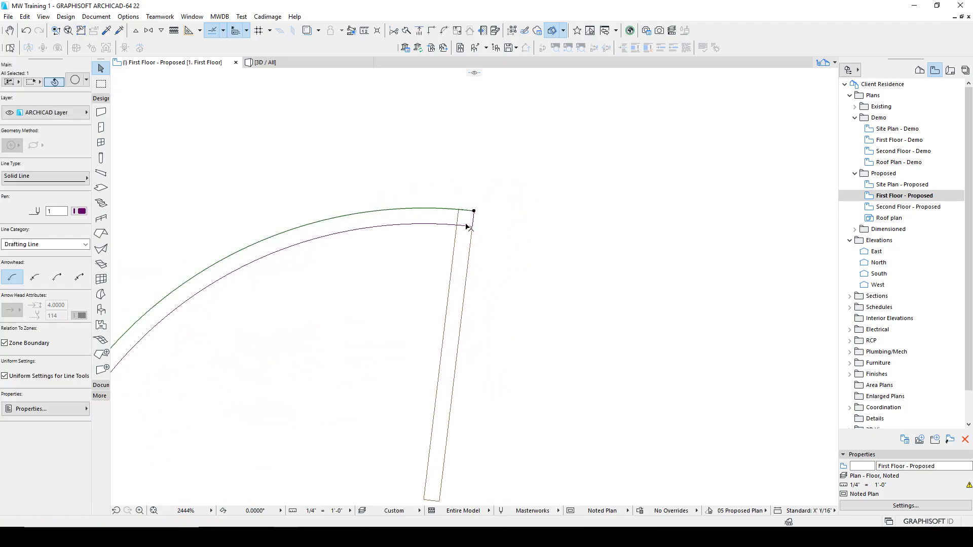
{"action": "key", "text": "Delete"}
{"action": "key", "text": "ctrl+z"}
{"action": "key", "text": "Escape"}
{"action": "left_click", "coordinate": [470, 215]}
{"action": "key", "text": "Delete"}
{"action": "key", "text": "ctrl+z"}
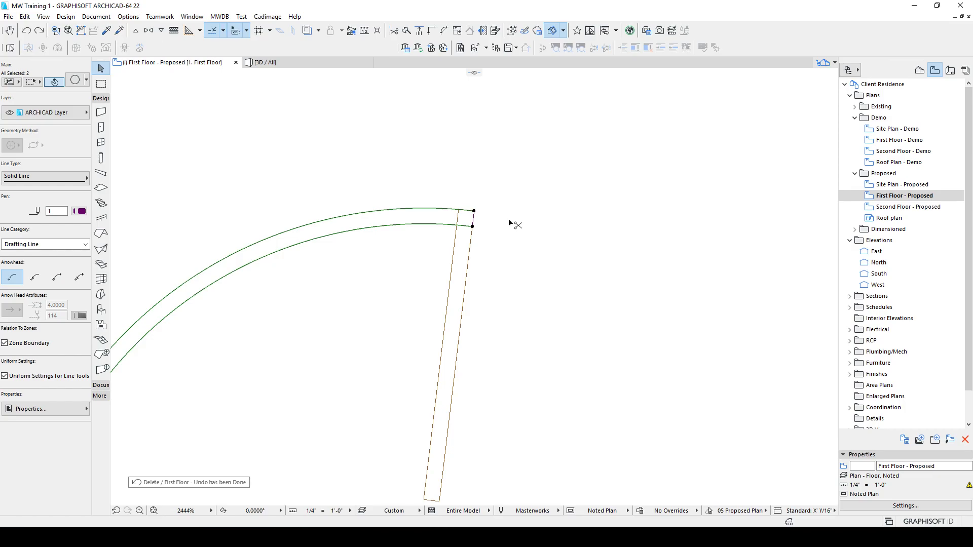
Check the two side panels in 3D, and inspect in plan how the rotated panel overlaps the arc band's end.
{"action": "left_click", "coordinate": [507, 218]}
{"action": "left_click", "coordinate": [403, 210]}
{"action": "key", "text": "F3"}
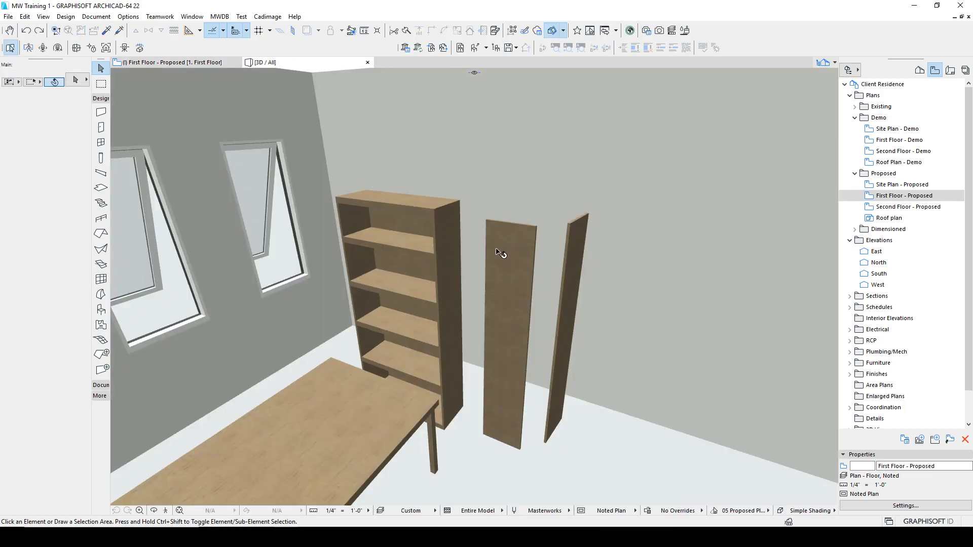
{"action": "key", "text": "F2"}
{"action": "scroll", "coordinate": [442, 245], "scroll_direction": "down", "scroll_amount": 3}
{"action": "scroll", "coordinate": [440, 219], "scroll_direction": "up", "scroll_amount": 3}
{"action": "left_click", "coordinate": [469, 173]}
{"action": "scroll", "coordinate": [473, 171], "scroll_direction": "up", "scroll_amount": 2}
{"action": "left_click", "coordinate": [473, 174]}
{"action": "left_click", "coordinate": [474, 177]}
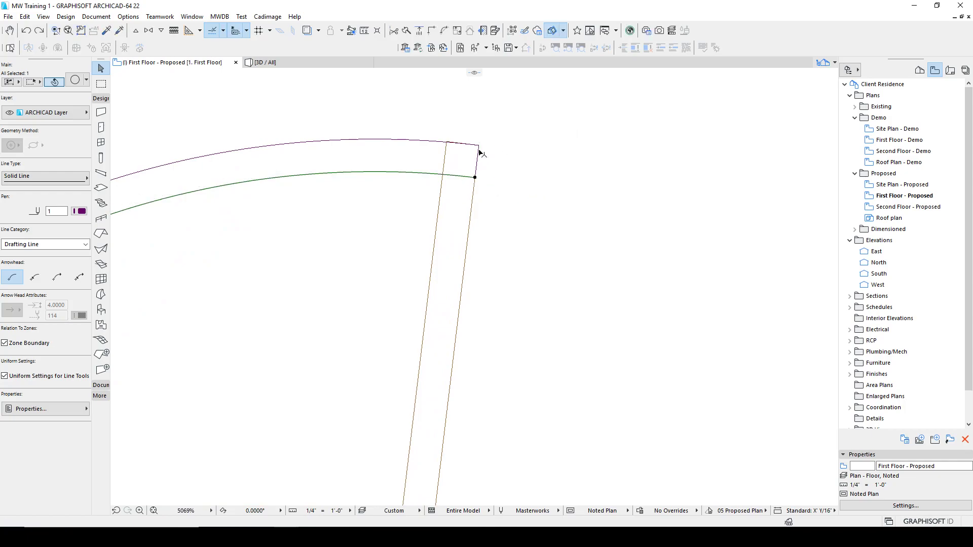
{"action": "left_click", "coordinate": [446, 153]}
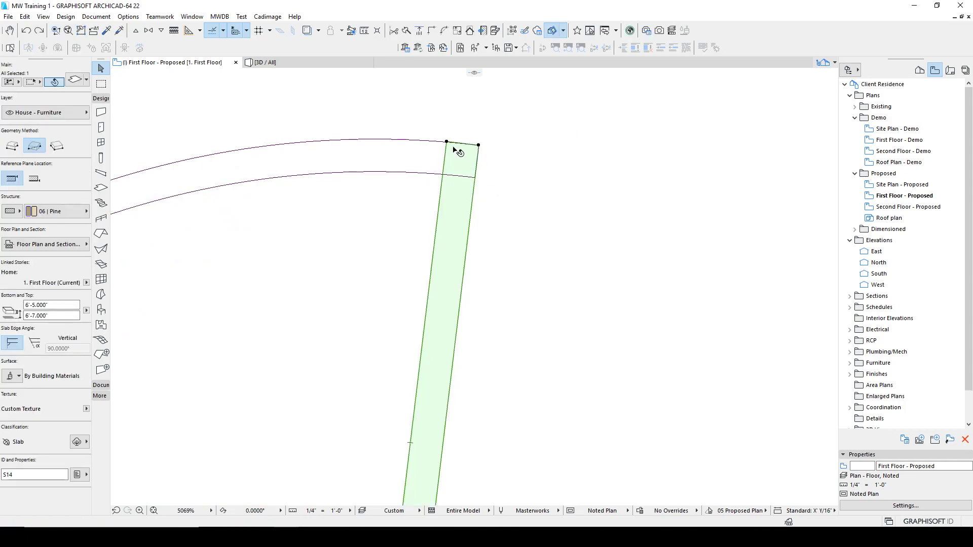
{"action": "left_click", "coordinate": [424, 186]}
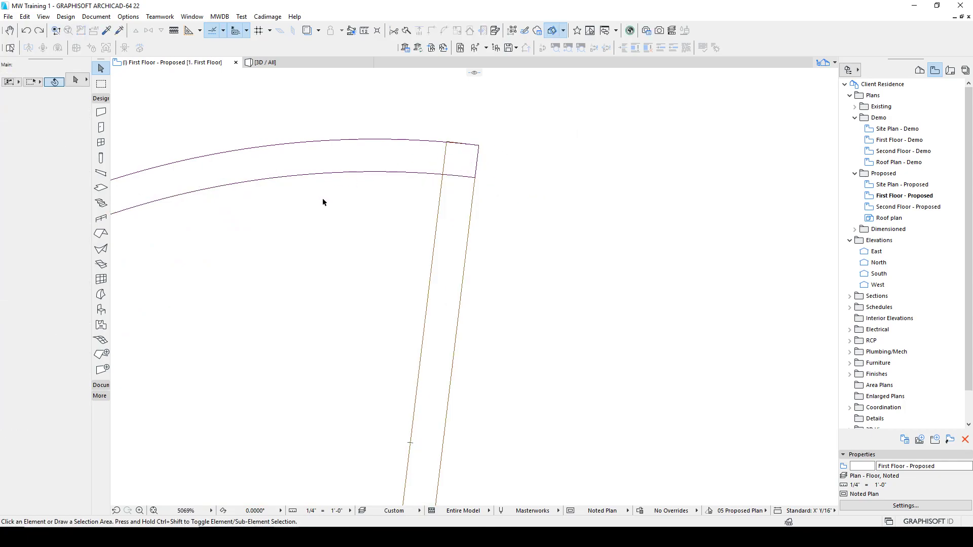
Create the curved back panel slab with the Magic Wand in the band between the two arcs, and return to the plan.
{"action": "left_click", "coordinate": [101, 188]}
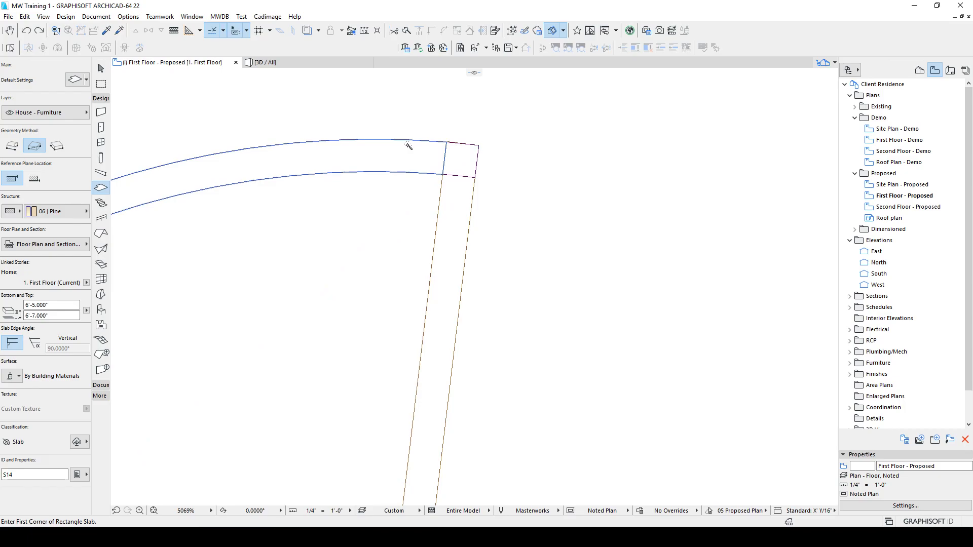
{"action": "scroll", "coordinate": [410, 146], "scroll_direction": "down", "scroll_amount": 5}
{"action": "key", "text": "F3"}
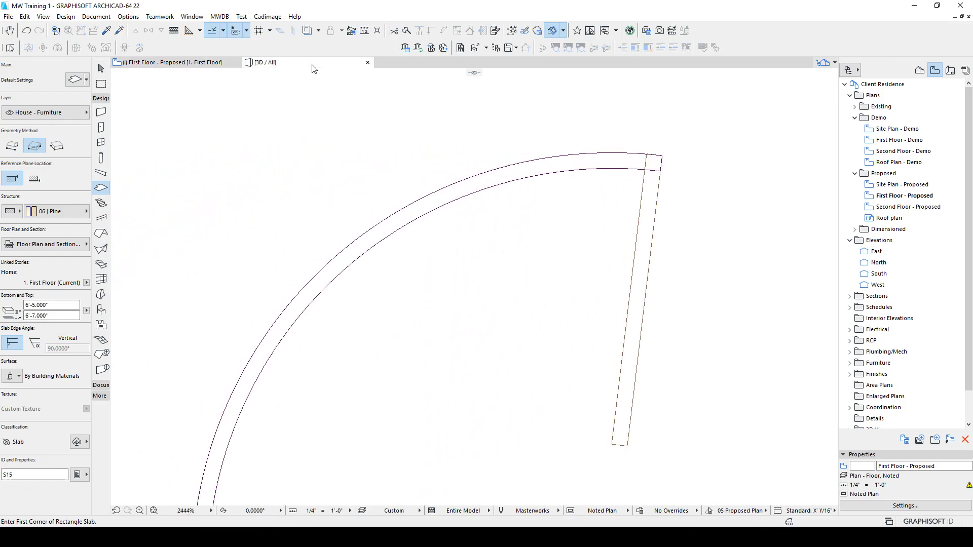
{"action": "left_click", "coordinate": [165, 63]}
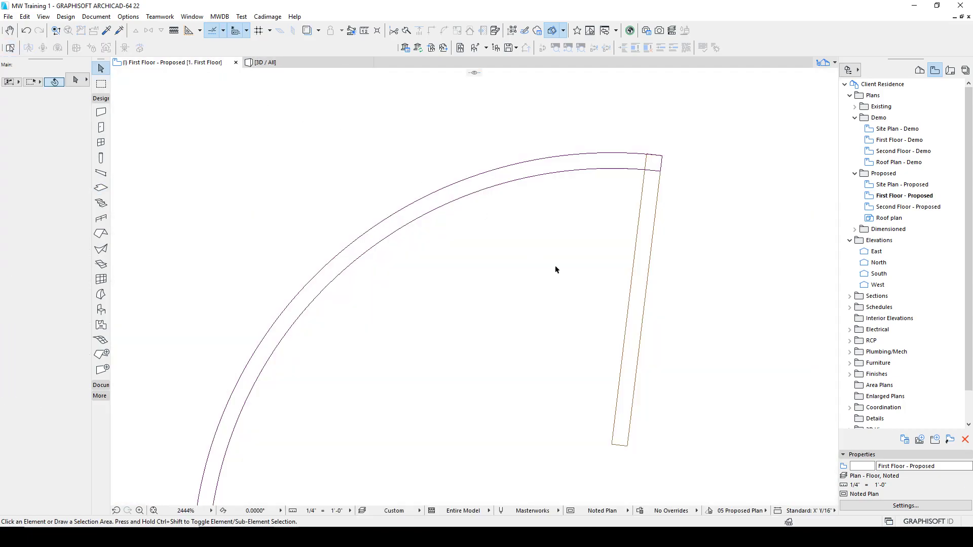
Delete the leftover guide arcs and lines around the curved back panel, and check the remaining slab.
{"action": "scroll", "coordinate": [651, 170], "scroll_direction": "up", "scroll_amount": 1}
{"action": "left_click", "coordinate": [651, 150]}
{"action": "left_click", "coordinate": [656, 194]}
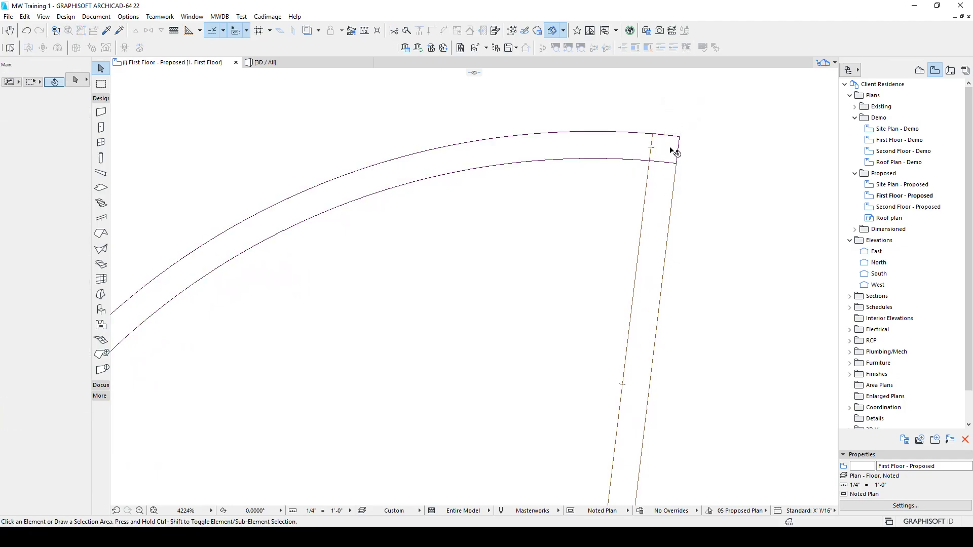
{"action": "left_click", "coordinate": [671, 136]}
{"action": "key", "text": "Delete"}
{"action": "left_click", "coordinate": [667, 163]}
{"action": "key", "text": "Delete"}
{"action": "scroll", "coordinate": [679, 139], "scroll_direction": "down", "scroll_amount": 3}
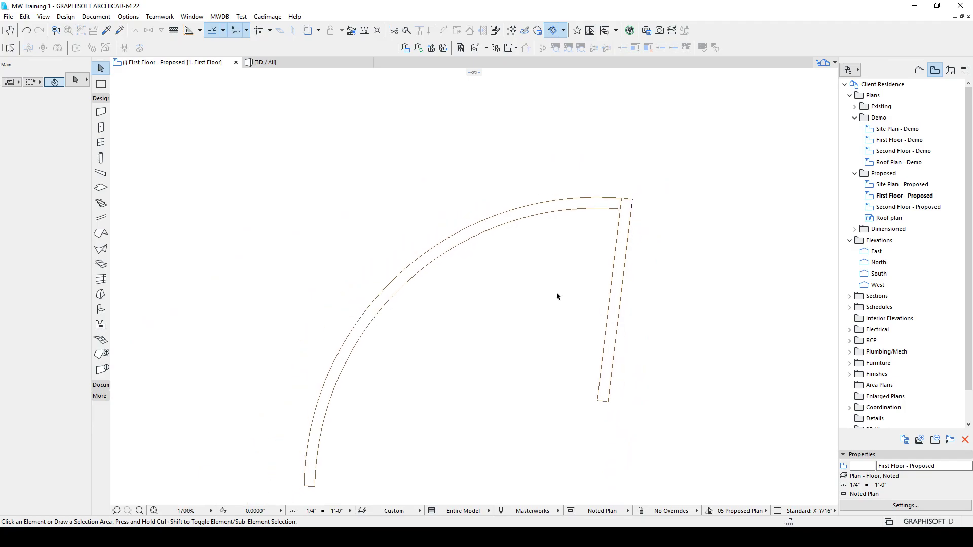
{"action": "left_click", "coordinate": [346, 401]}
{"action": "key", "text": "Delete"}
{"action": "middle_click_drag", "start_coordinate": [530, 263], "coordinate": [457, 268]}
{"action": "left_click", "coordinate": [401, 182]}
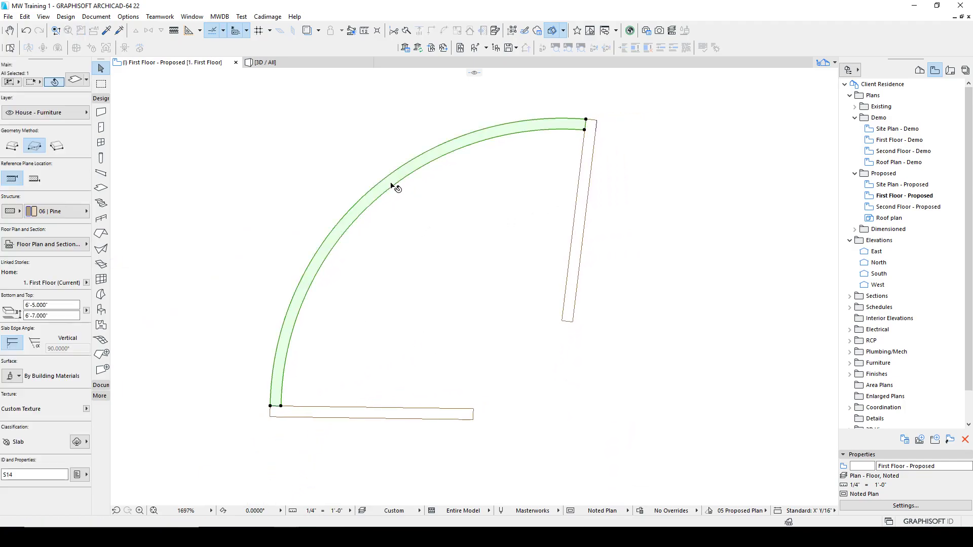
{"action": "left_click", "coordinate": [446, 399]}
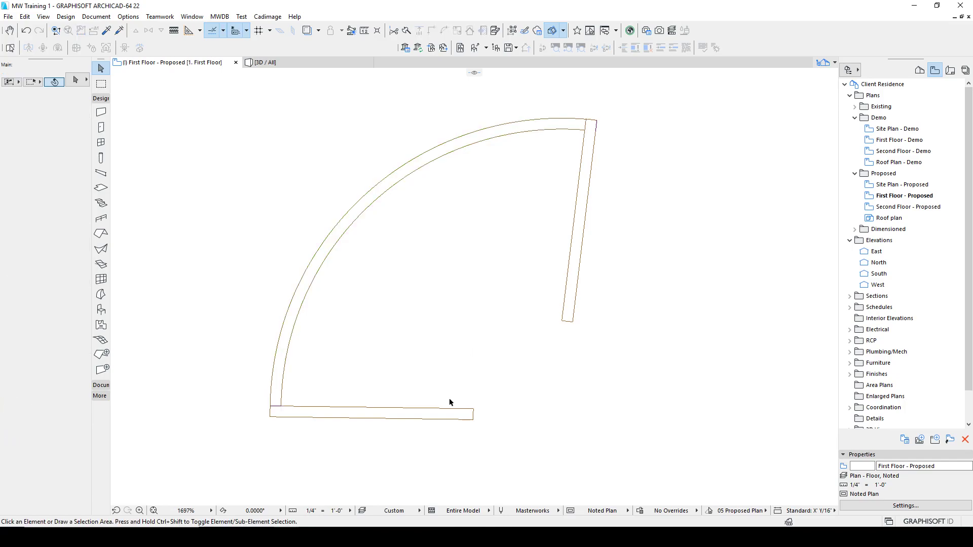
Draw an arc concentric with the curved back panel, joining the inner ends of the two side panels.
{"action": "key", "text": "c"}
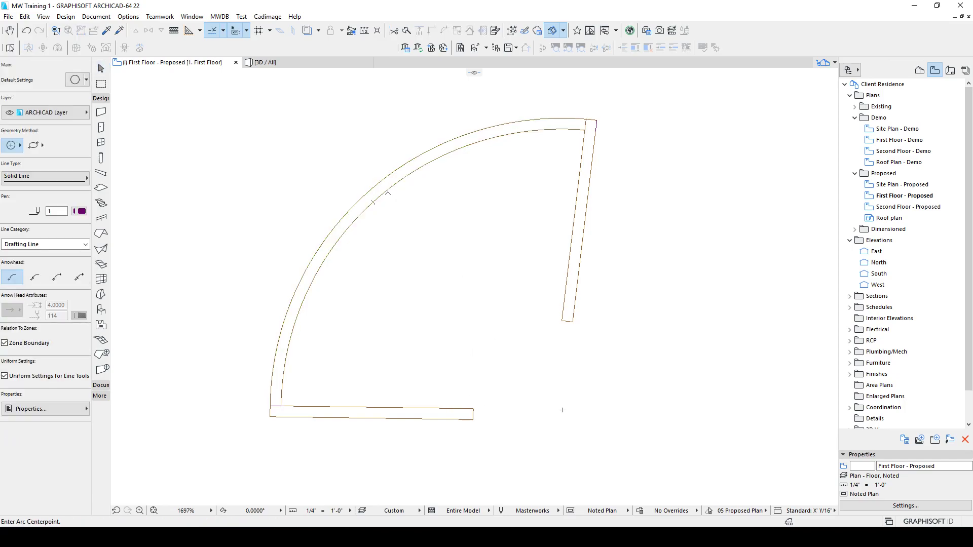
{"action": "left_click", "coordinate": [563, 410]}
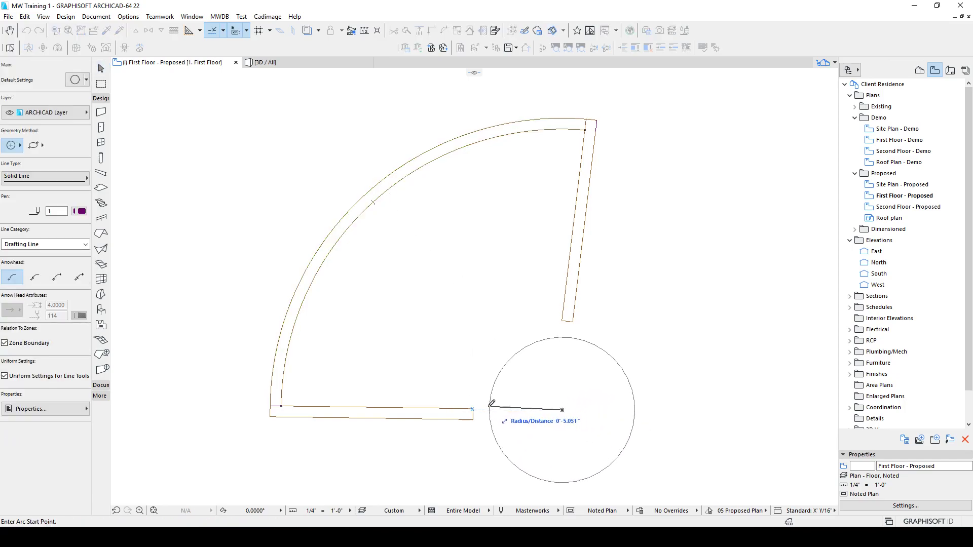
{"action": "left_click", "coordinate": [474, 409]}
{"action": "left_click", "coordinate": [562, 320]}
{"action": "scroll", "coordinate": [557, 323], "scroll_direction": "up", "scroll_amount": 10}
{"action": "key", "text": "Escape"}
Offset the rotated side panel's inner end edge to meet the new arc.
{"action": "left_click", "coordinate": [552, 326]}
{"action": "left_click", "coordinate": [539, 323]}
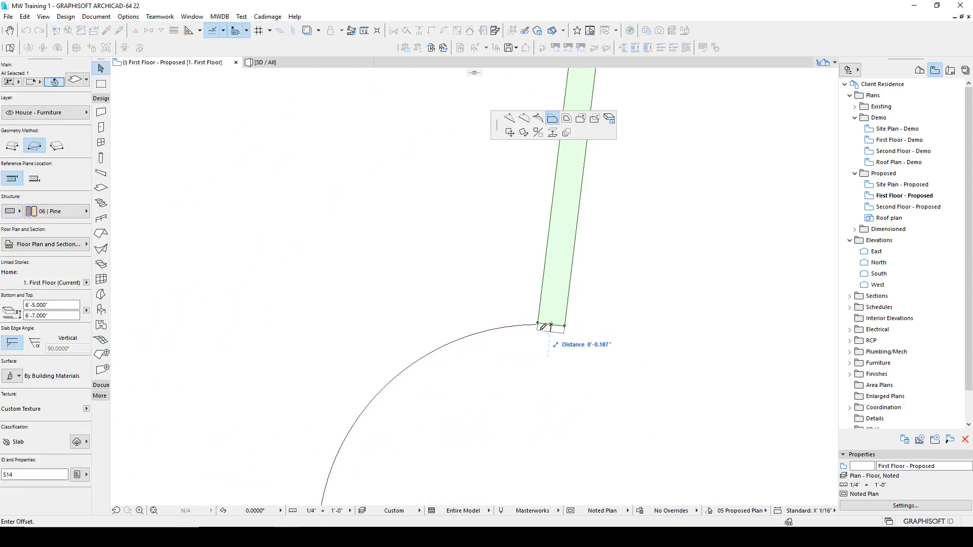
{"action": "left_click", "coordinate": [540, 323]}
{"action": "scroll", "coordinate": [540, 294], "scroll_direction": "down", "scroll_amount": 6}
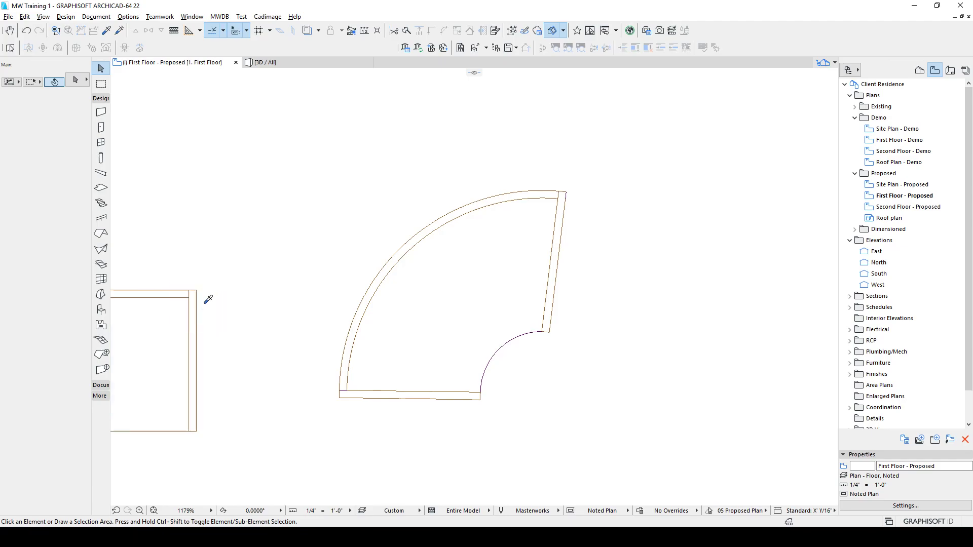
Create a shelf slab inside the curved outline using the shelving unit's shelf settings and the Magic Wand, and show it in 3D.
{"action": "left_click", "coordinate": [158, 329], "text": "alt"}
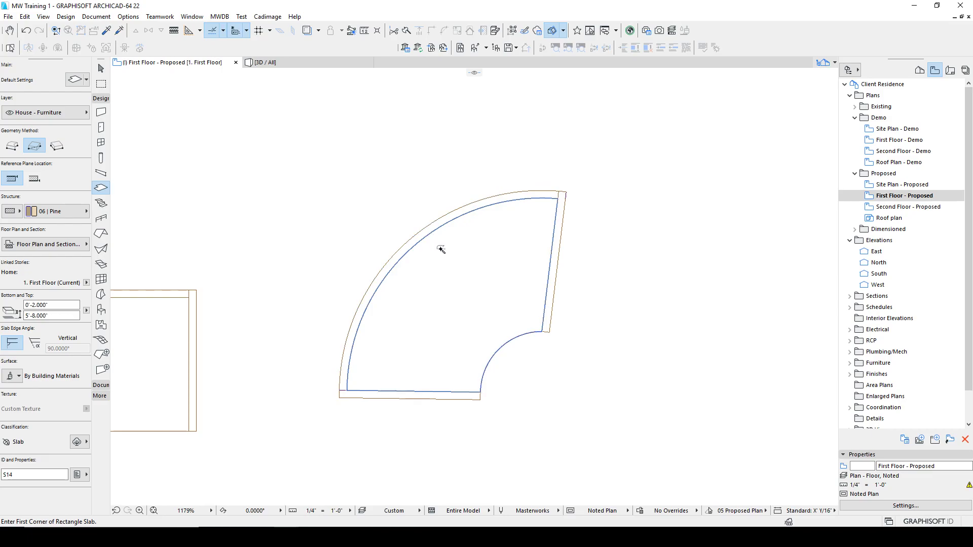
{"action": "key", "text": "Escape"}
{"action": "left_click", "coordinate": [265, 62]}
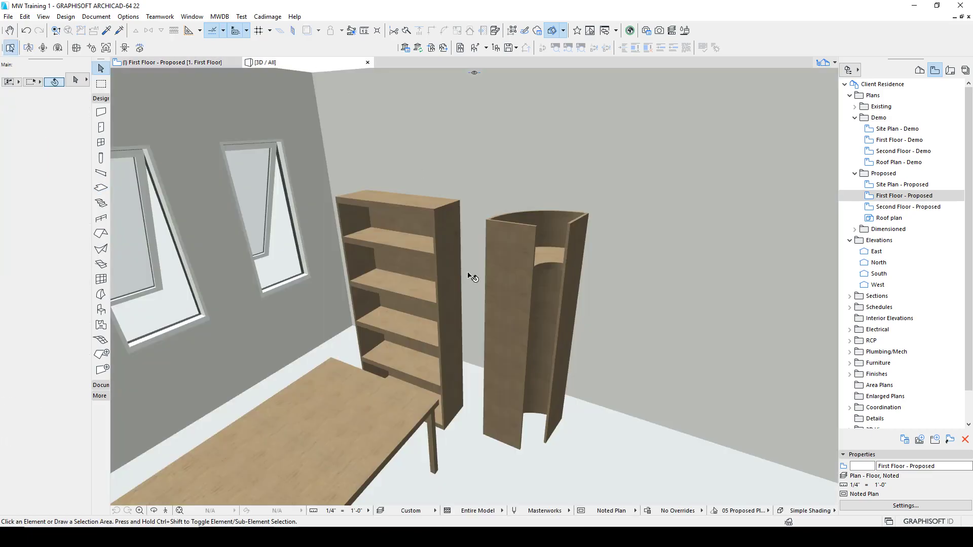
Move the curved shelf slab up so its underside rests on top of the side panels.
{"action": "left_click", "coordinate": [545, 257]}
{"action": "scroll", "coordinate": [543, 261], "scroll_direction": "up", "scroll_amount": 2}
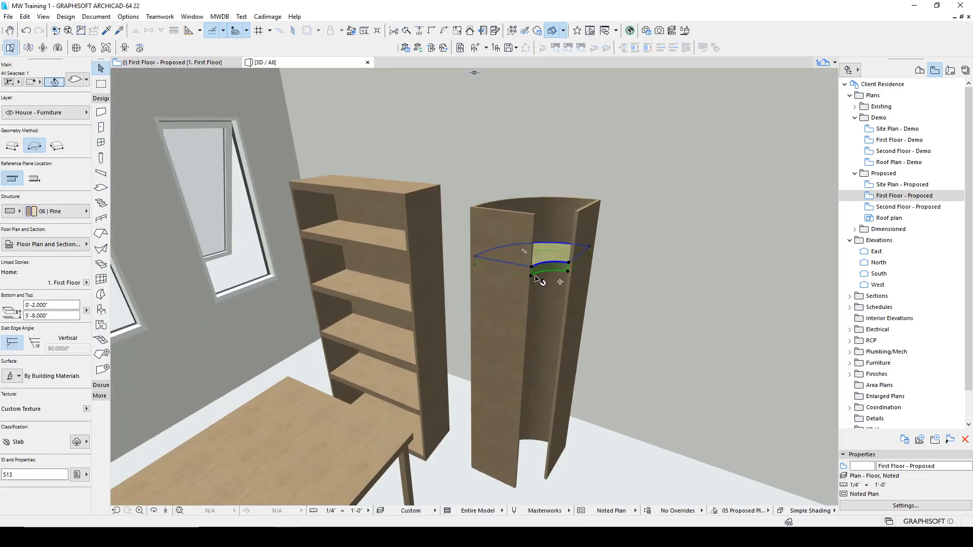
{"action": "key", "text": "ctrl+d"}
{"action": "left_click", "coordinate": [531, 275]}
{"action": "left_click", "coordinate": [534, 214]}
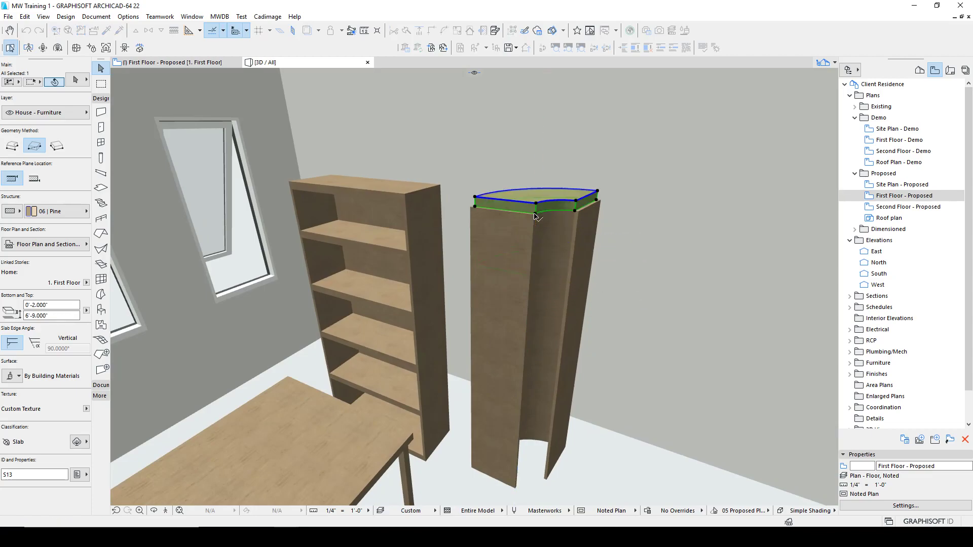
{"action": "key", "text": "Escape"}
In plan, offset the top slab's curved back edge and both side edges out to the outer faces of the curved and side panels.
{"action": "left_click", "coordinate": [218, 62]}
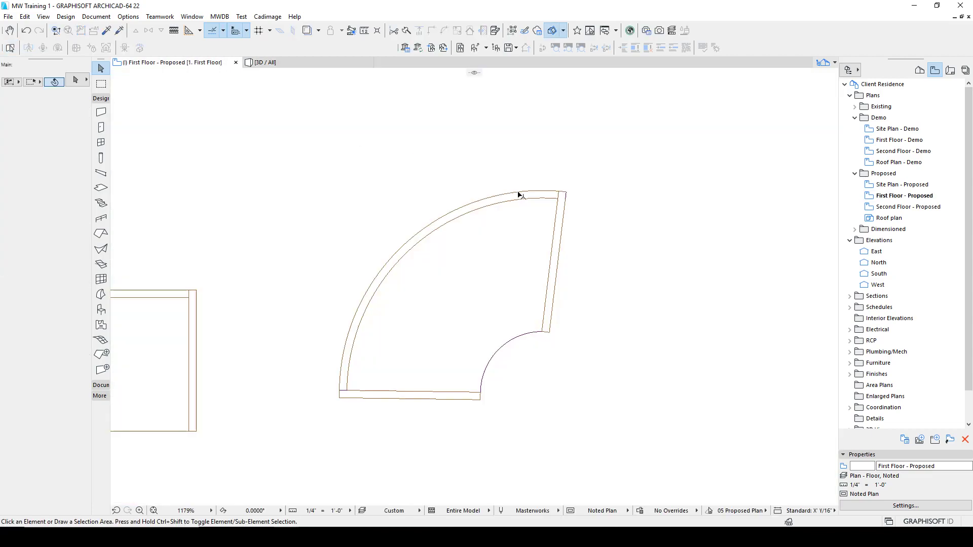
{"action": "left_click", "coordinate": [504, 206]}
{"action": "left_click", "coordinate": [505, 203]}
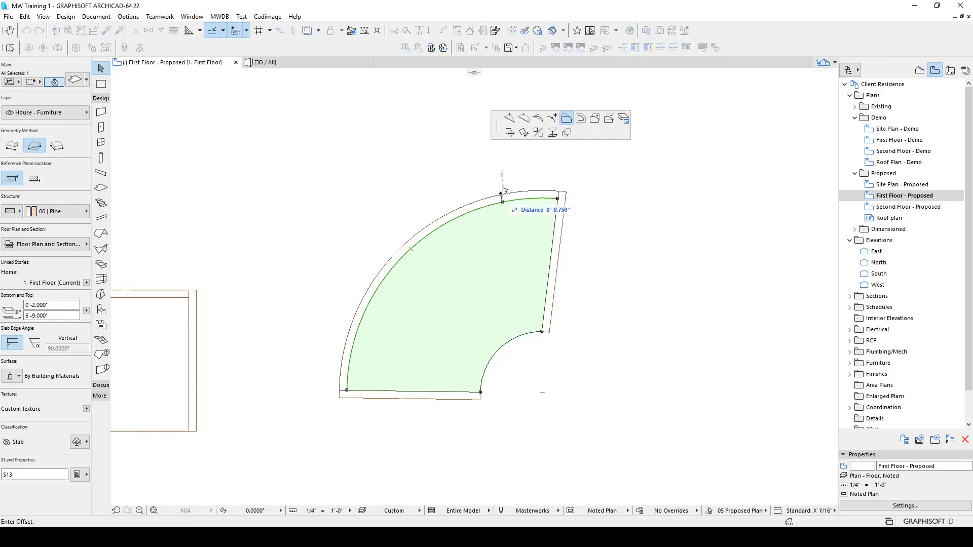
{"action": "left_click", "coordinate": [568, 192]}
{"action": "left_click", "coordinate": [467, 393]}
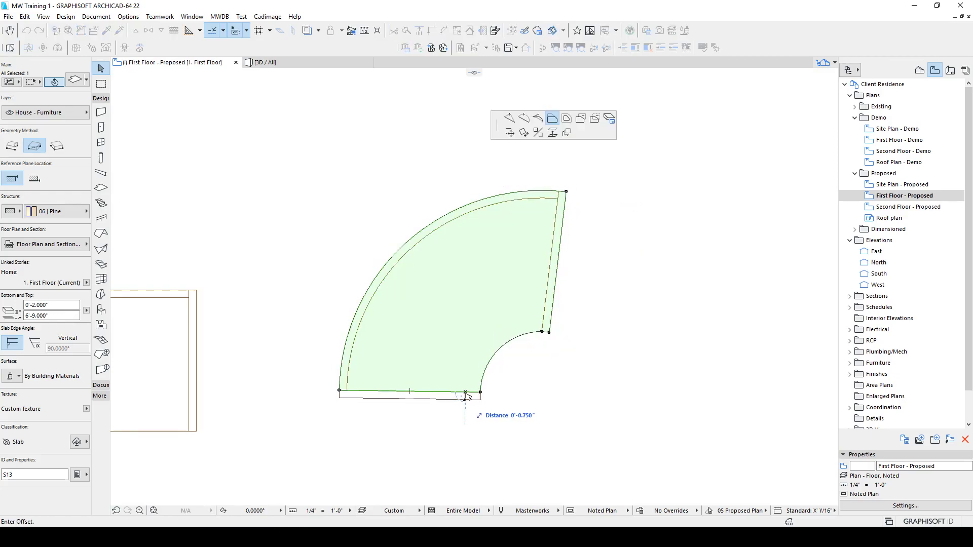
{"action": "left_click", "coordinate": [484, 401]}
{"action": "key", "text": "Escape"}
Copy the curved top slab in place and elevate the copy by -3 feet.
{"action": "left_click", "coordinate": [481, 400]}
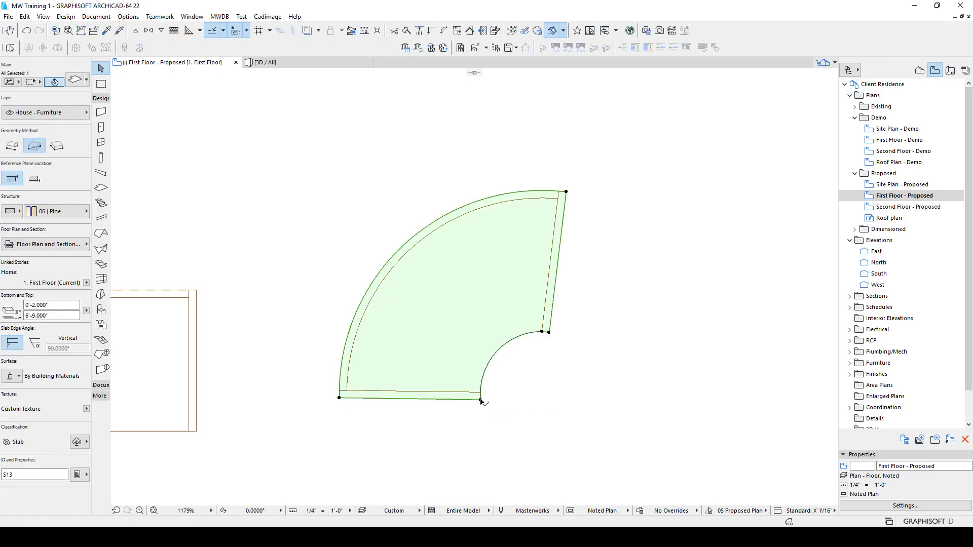
{"action": "key", "text": "ctrl+shift+d"}
{"action": "left_click", "coordinate": [481, 400]}
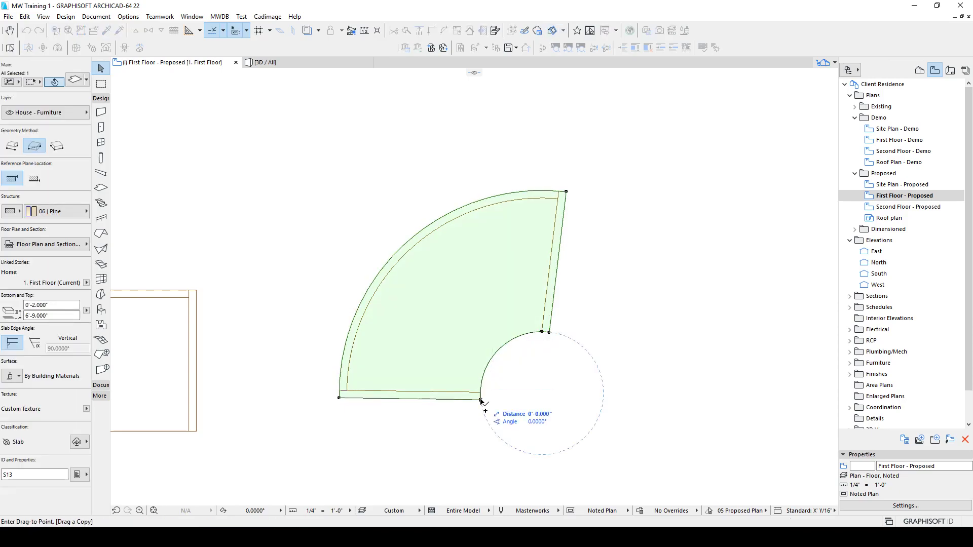
{"action": "left_click", "coordinate": [481, 400]}
{"action": "key", "text": "ctrl+9"}
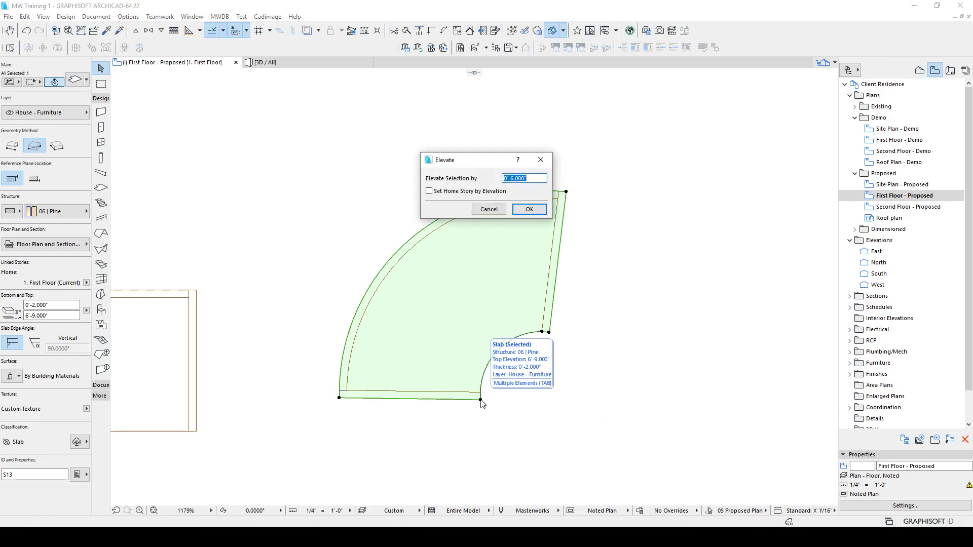
{"action": "type", "text": "-3"}
{"action": "key", "text": "Return"}
{"action": "key", "text": "Escape"}
In 3D, move the copied curved slab down so its top meets the bottom ends of the side panels.
{"action": "left_click", "coordinate": [300, 60]}
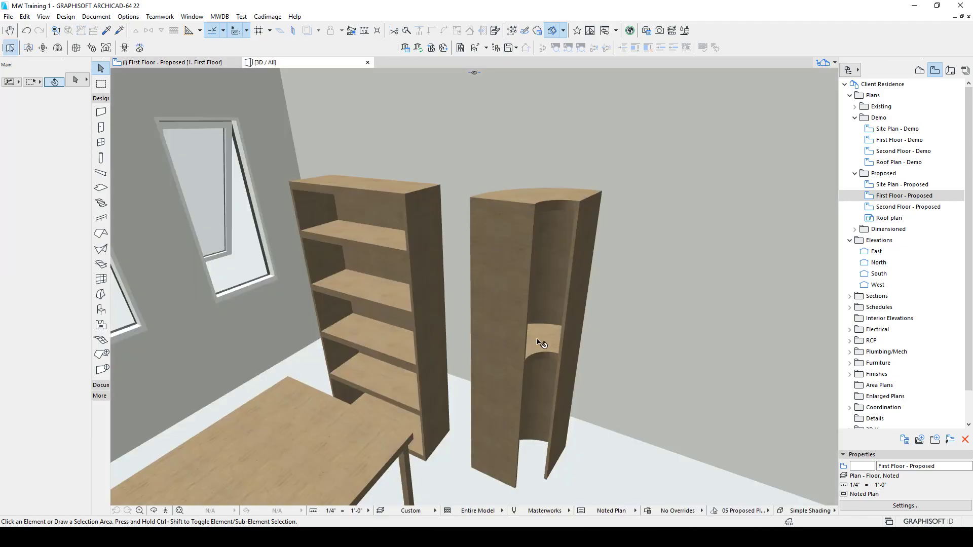
{"action": "left_click", "coordinate": [538, 342]}
{"action": "left_click", "coordinate": [525, 362]}
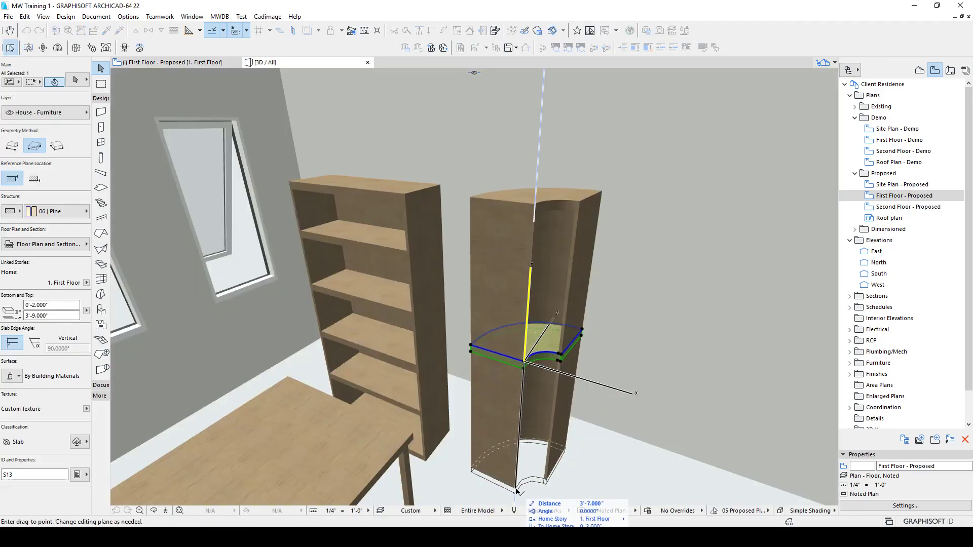
{"action": "left_click", "coordinate": [517, 490]}
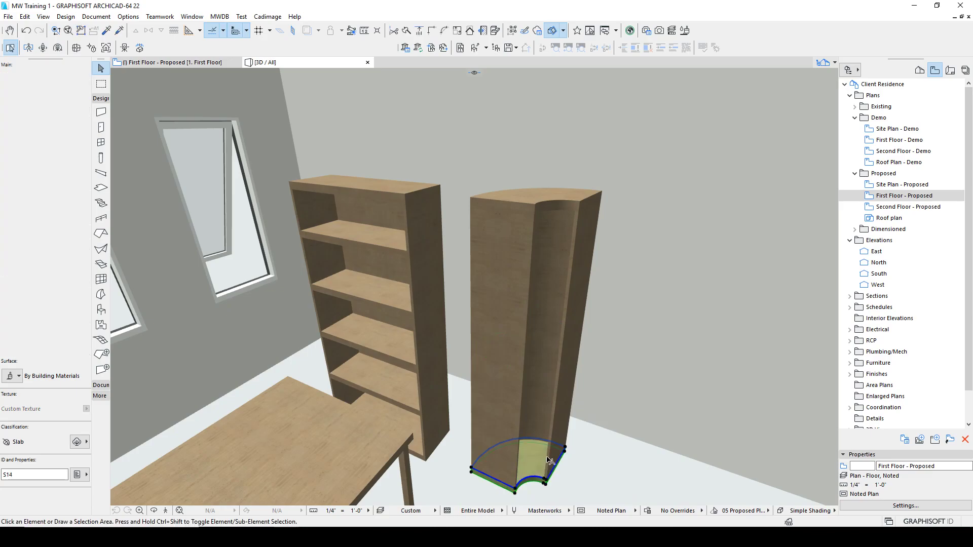
{"action": "key", "text": "Escape"}
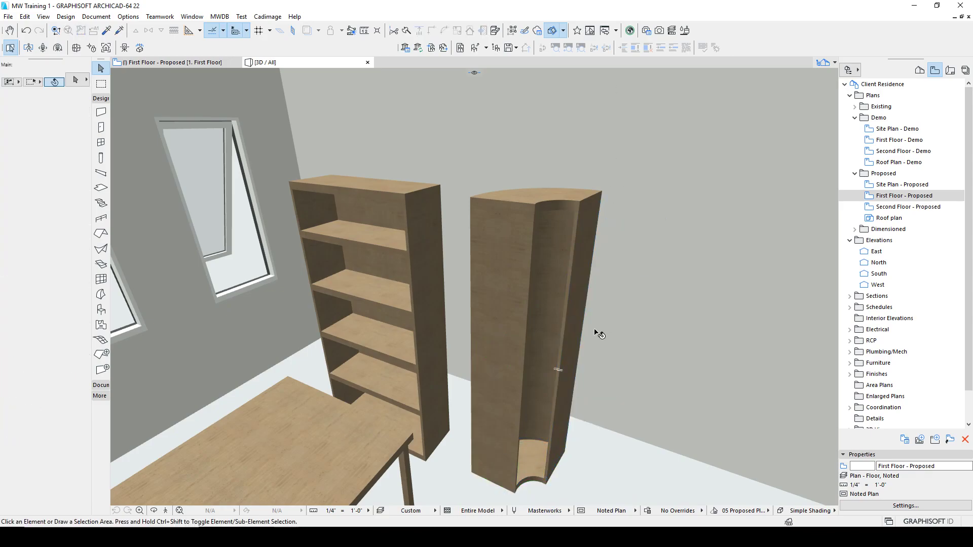
{"action": "middle_click_drag", "start_coordinate": [570, 338], "coordinate": [455, 309], "text": "shift"}
{"action": "middle_click_drag", "start_coordinate": [485, 359], "coordinate": [458, 333], "text": "shift"}
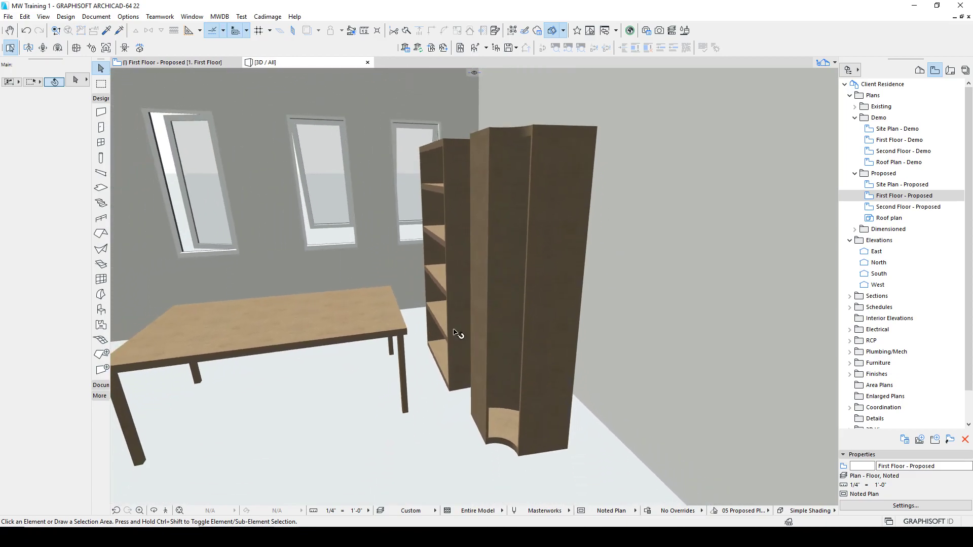